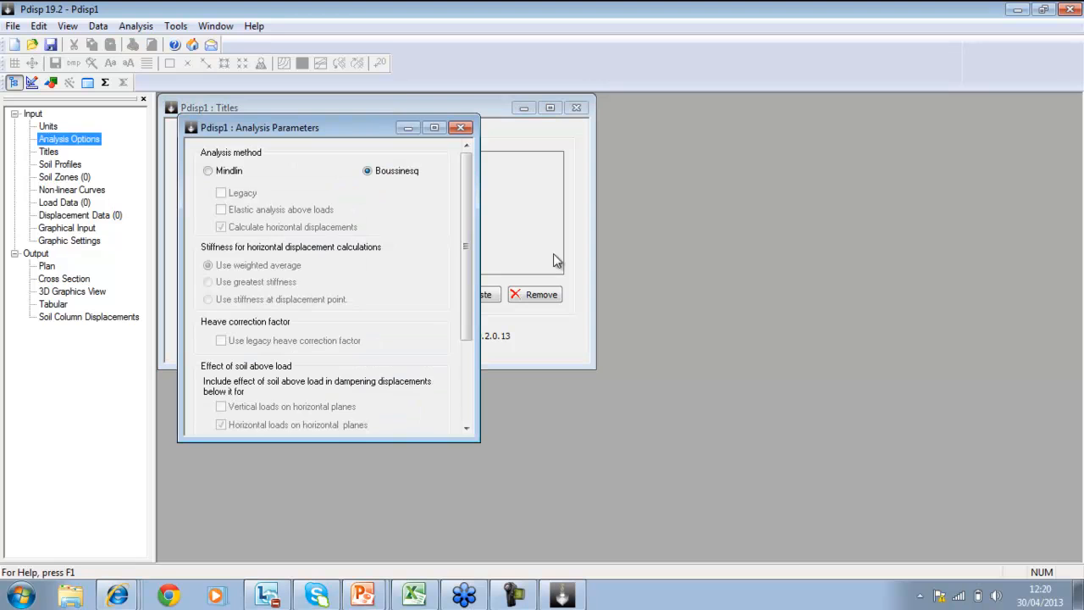
Set the global Poisson's ratio to 0.25 and the horizontal rigid boundary level to -30 m OD, and apply the analysis parameters
left_click(432, 126)
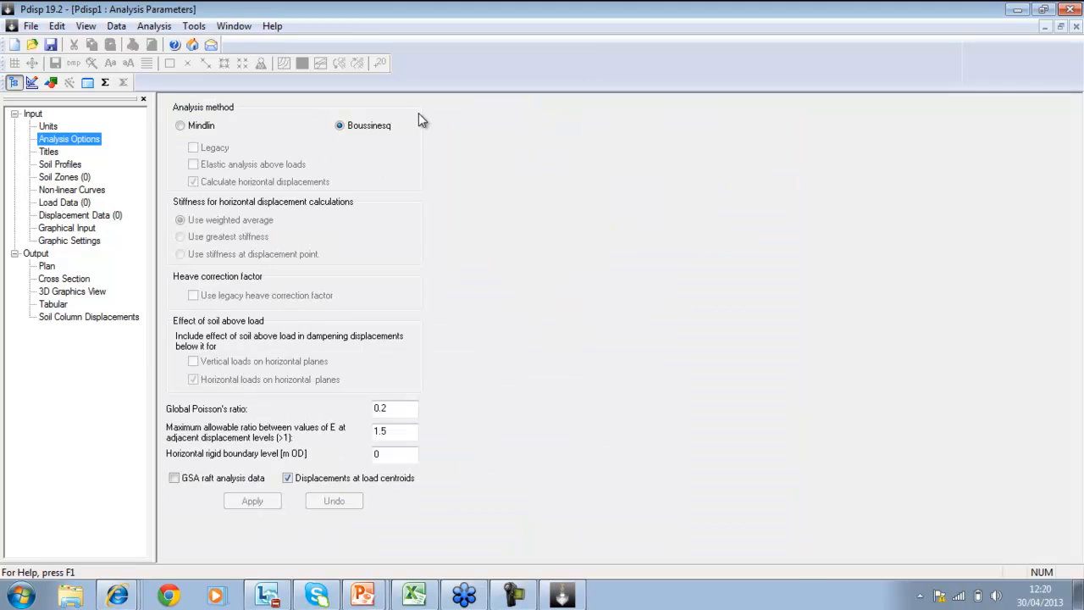
left_click(399, 410)
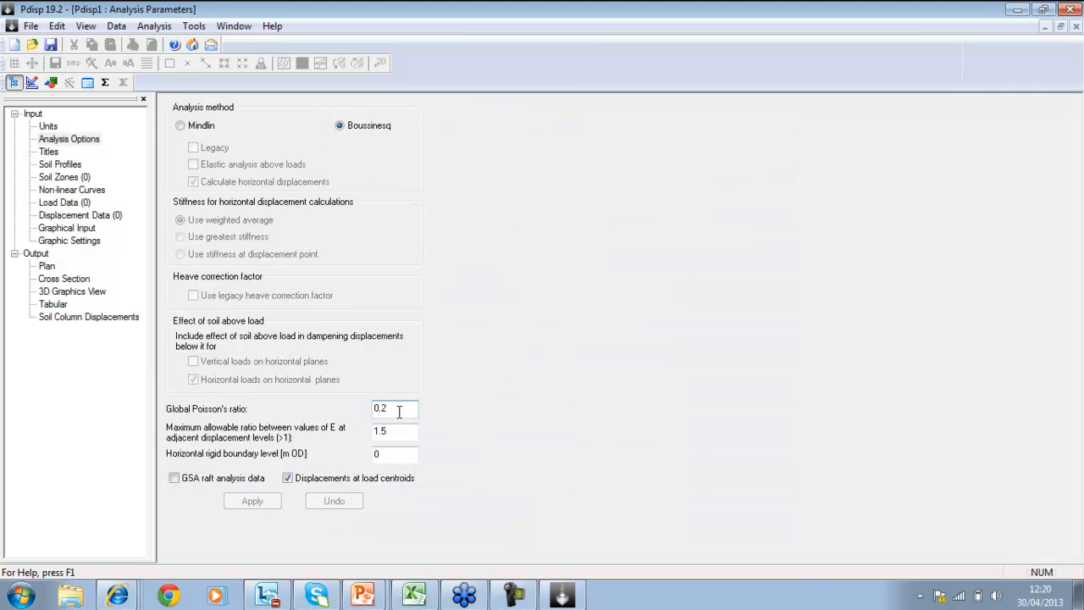
type("5")
double_click(411, 452)
type("-30")
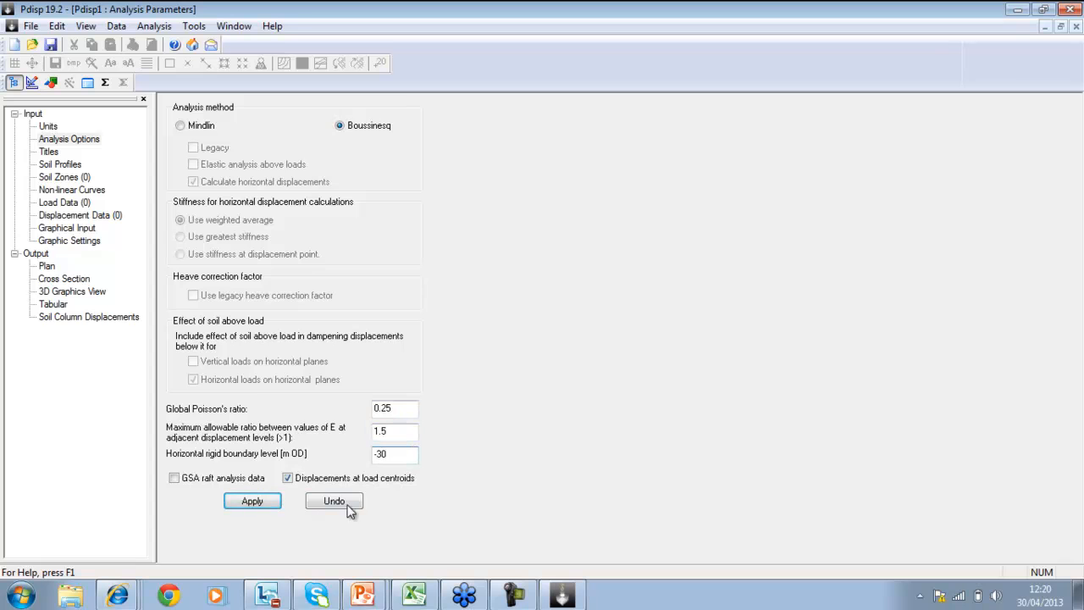
left_click(260, 509)
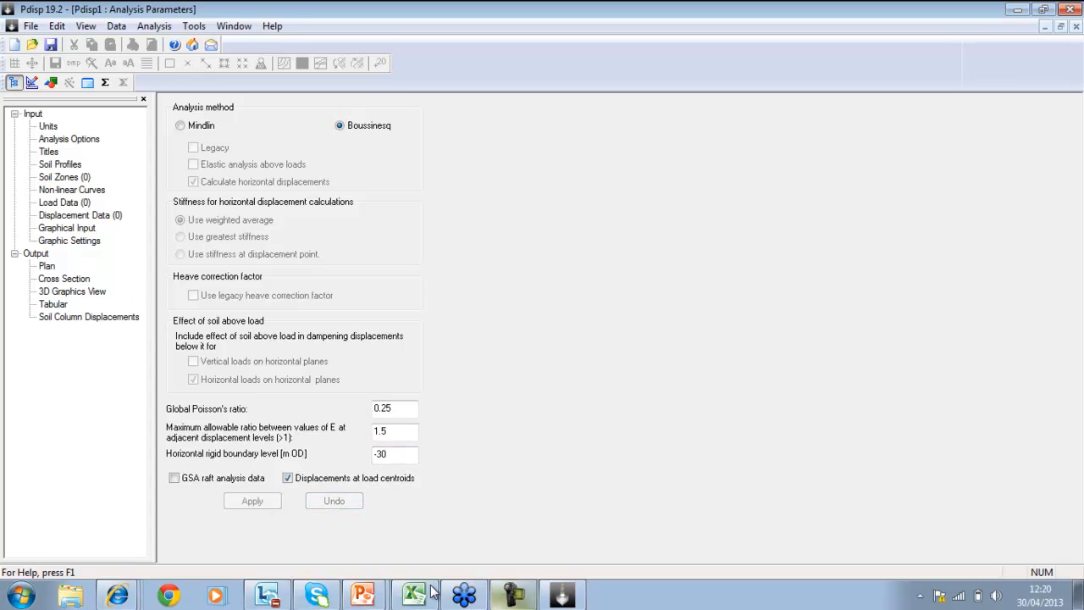
Switch to the PowerPoint slide show to examine the soil profile and zone sketches, and return to Pdisp
left_click(373, 595)
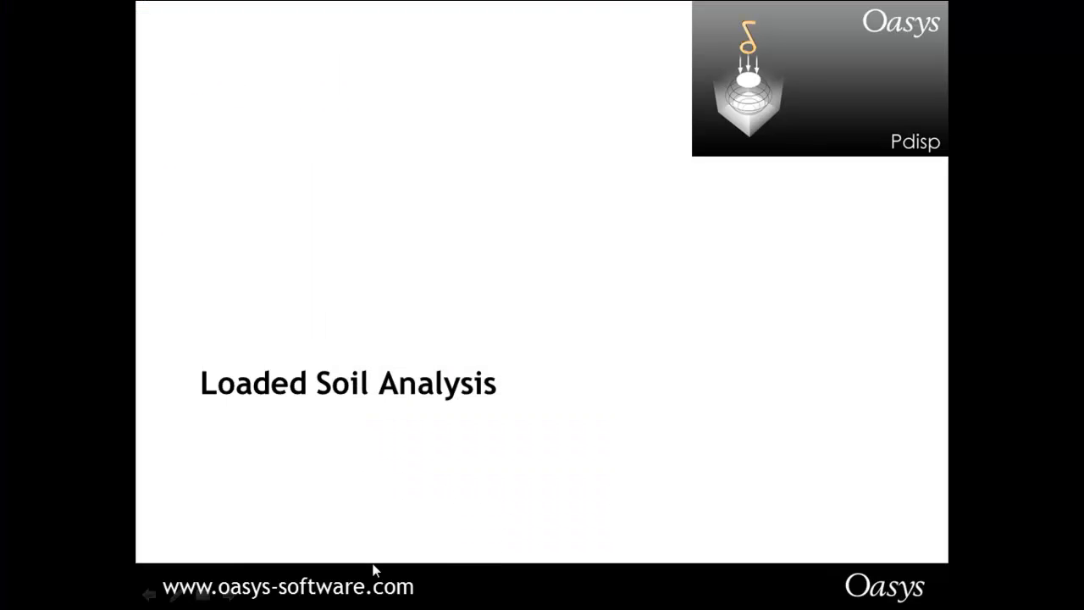
left_click(373, 565)
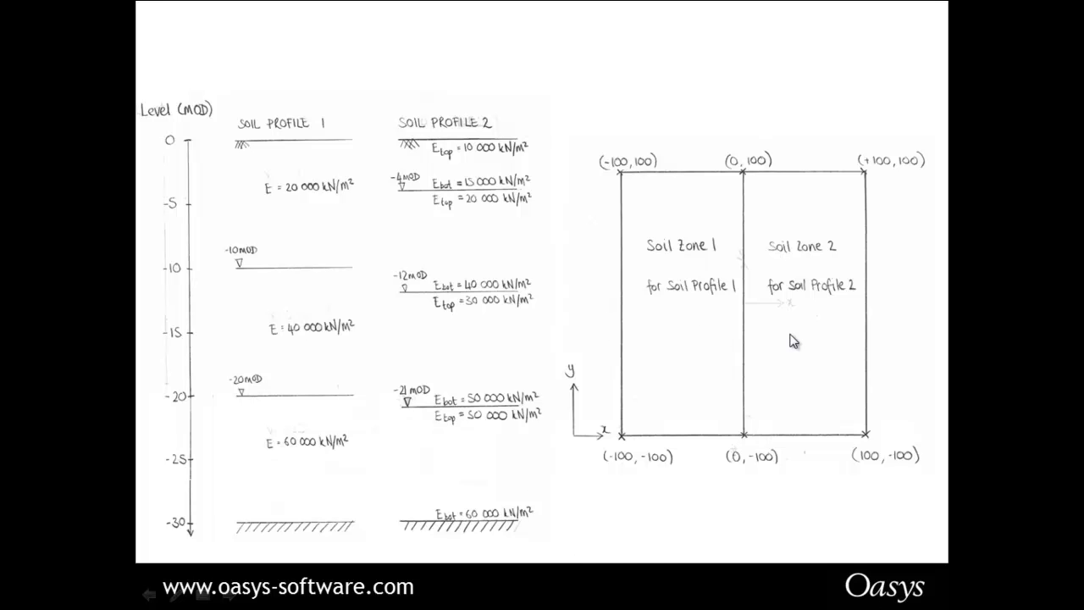
key("alt+Tab")
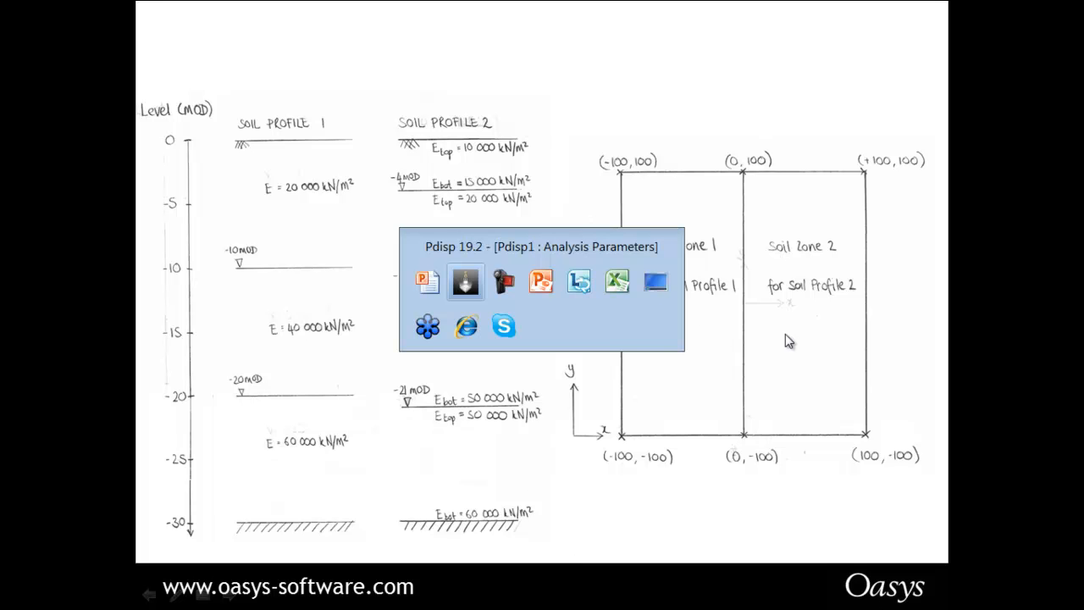
left_click(467, 285)
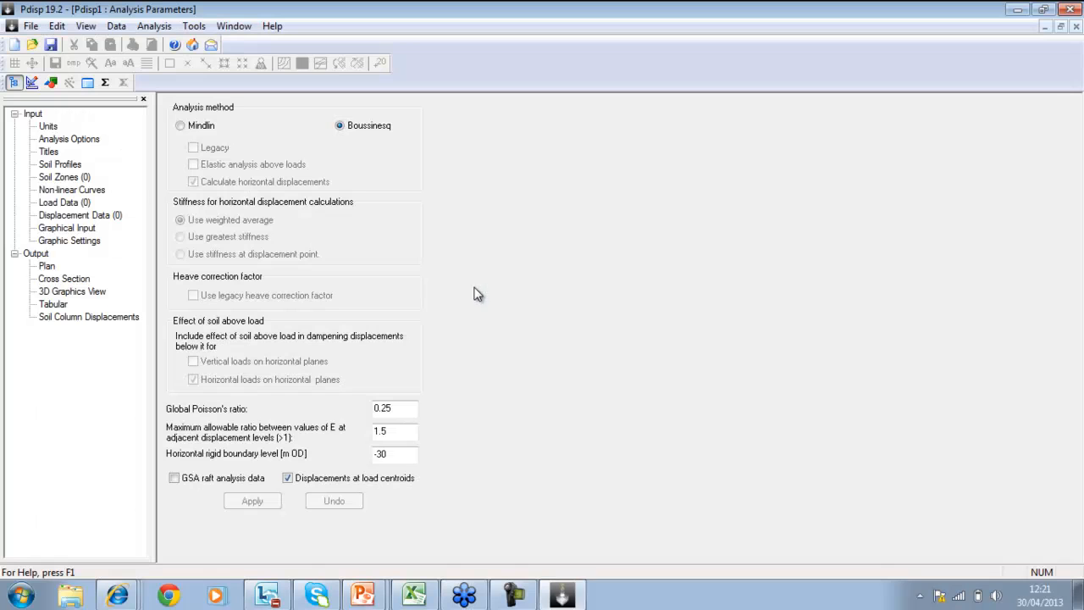
In Soil Profile 1, set layer 1's top level to 0 m with 21 intermediate displacement levels
left_click(58, 165)
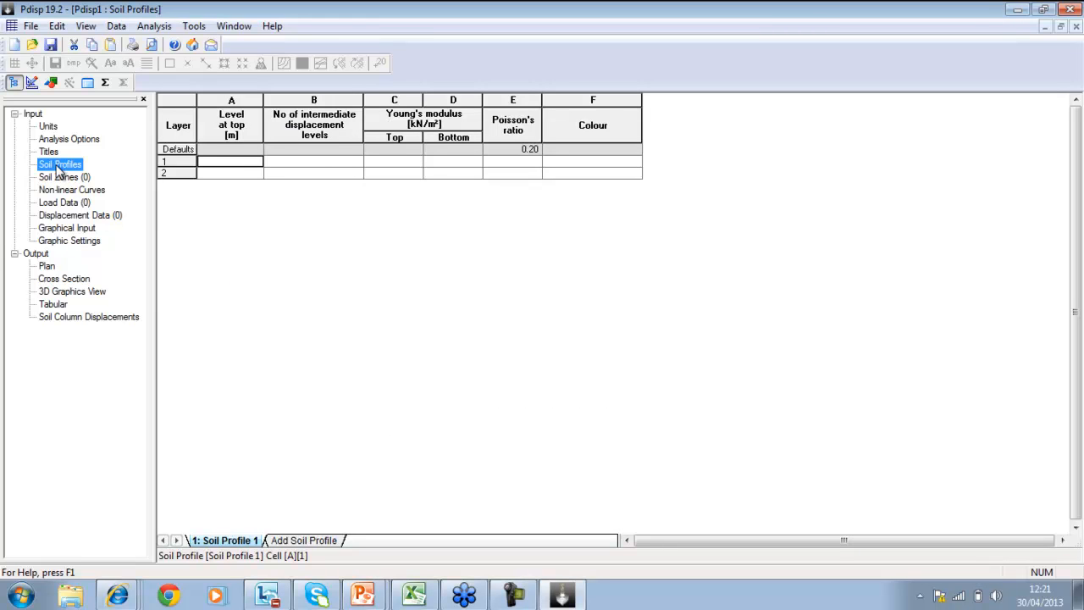
left_click(256, 163)
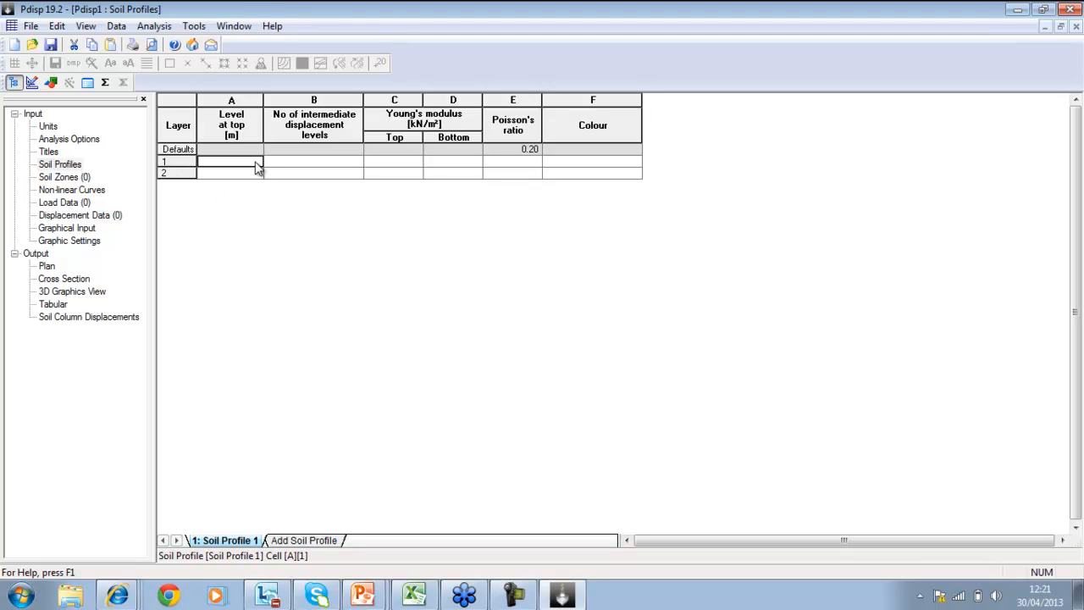
left_click(255, 162)
type("0")
key("Tab")
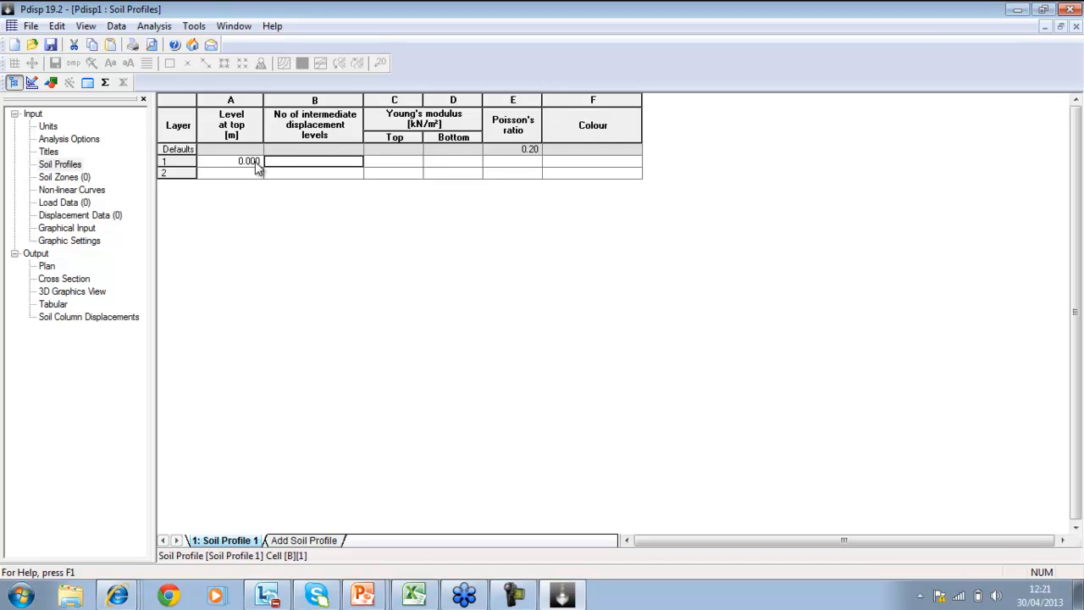
type("21")
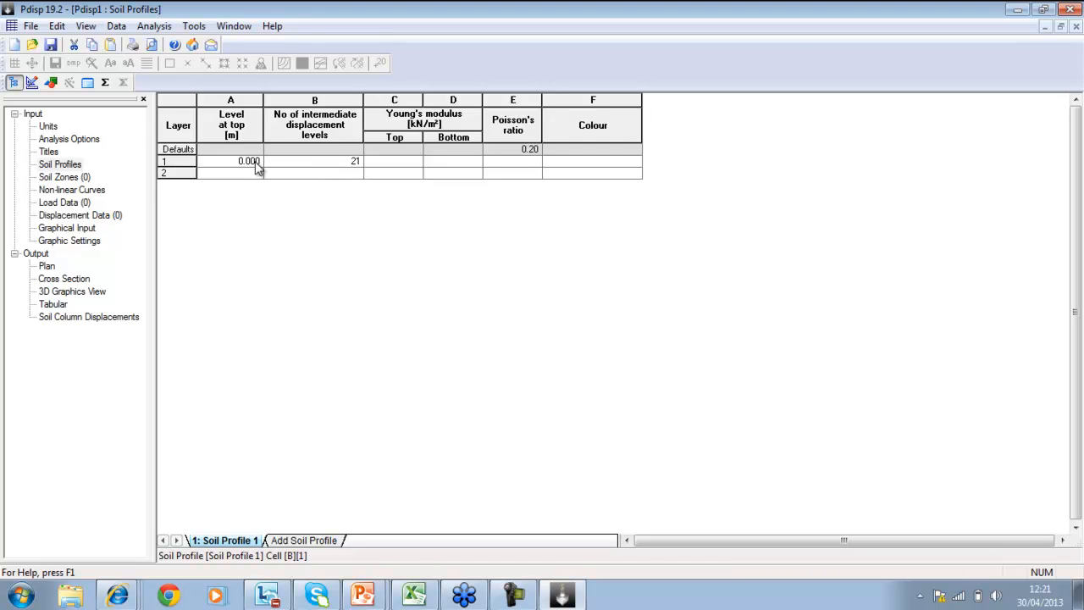
Give layer 1 a Young's modulus of 20000 kN/m² at top and bottom and a Poisson's ratio of 0.25
left_click(381, 166)
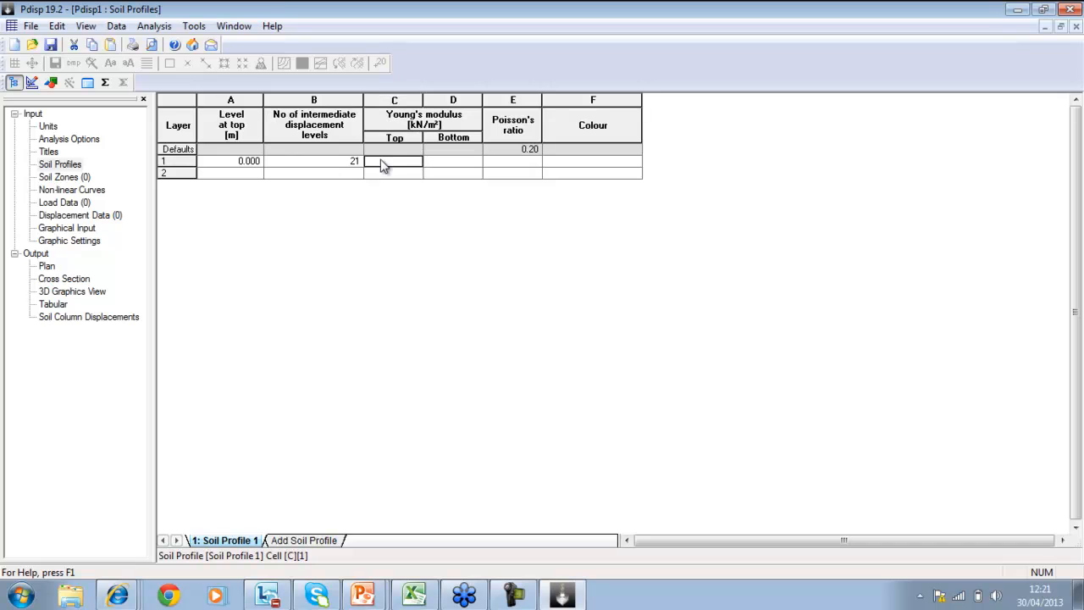
type("20000")
key("Tab")
type("20000")
key("Tab")
type(".25")
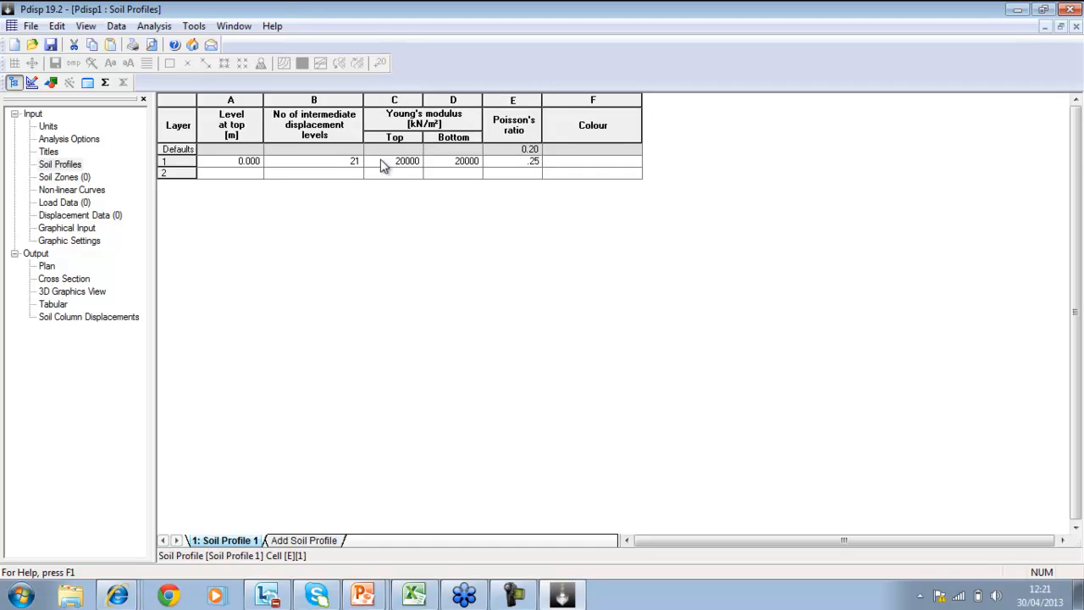
key("Return")
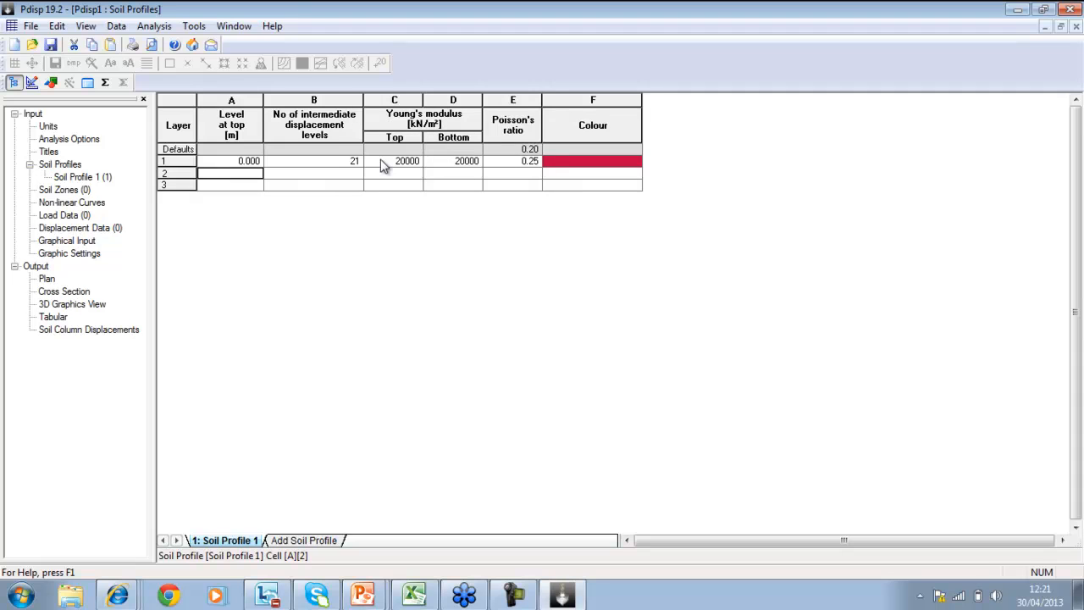
Add layer 2 to Soil Profile 1 with top level -10 m, 21 displacement levels, Young's modulus 40000 at top and bottom, and Poisson's ratio 0.25
type("-10")
key("Tab")
type("21")
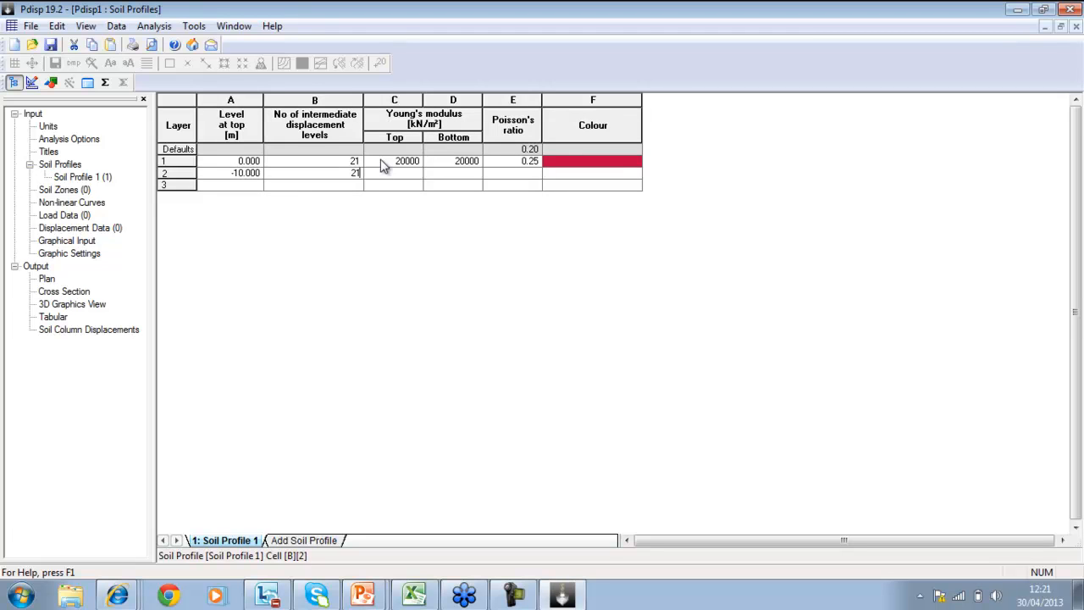
key("Tab")
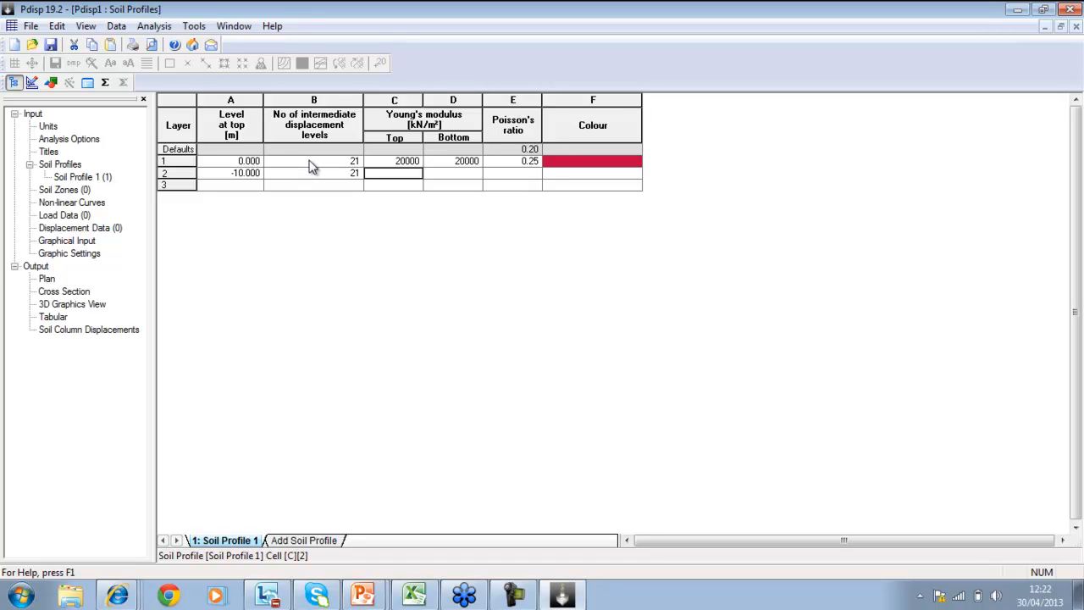
type("40000")
key("Tab")
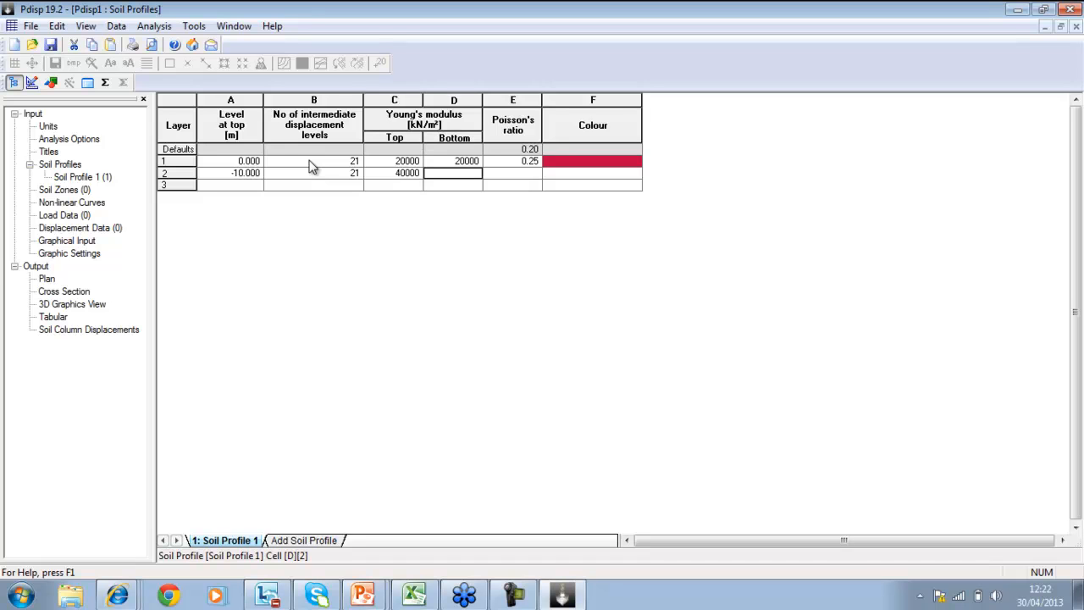
type("40000")
key("Tab")
type(".25")
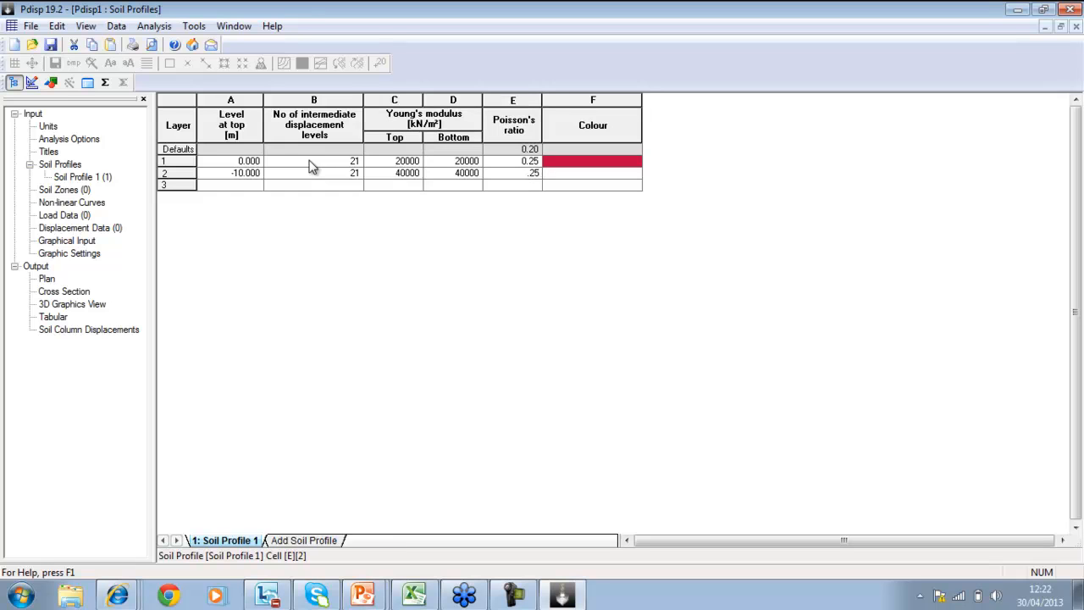
key("Return")
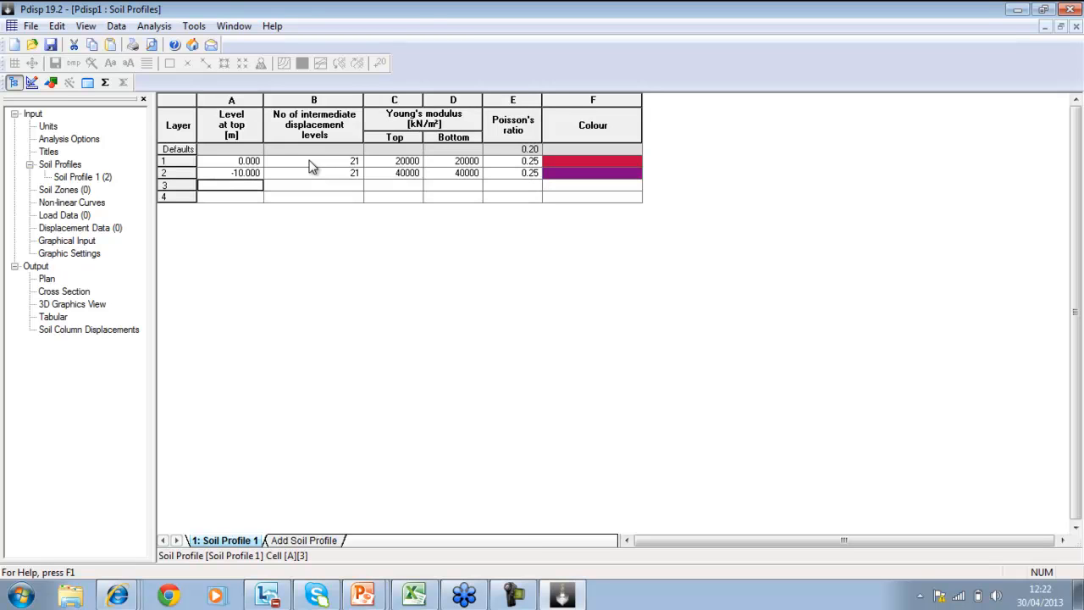
Add layer 3 to Soil Profile 1 with top level -20 m, 21 displacement levels, Young's modulus 60000 throughout, and Poisson's ratio 0.25
type("-20")
key("Return")
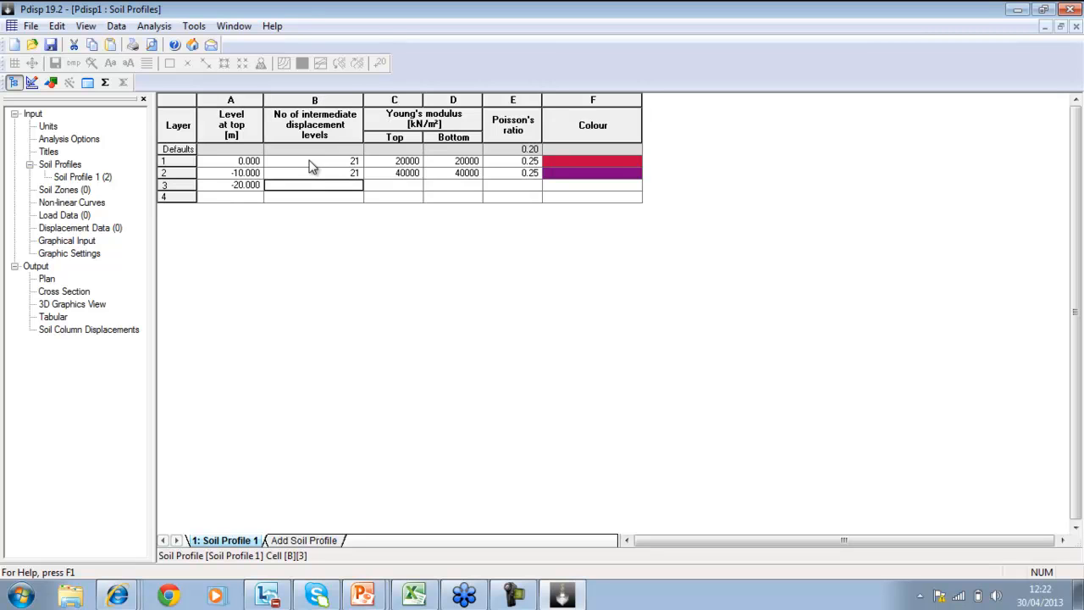
type("=")
key("Return")
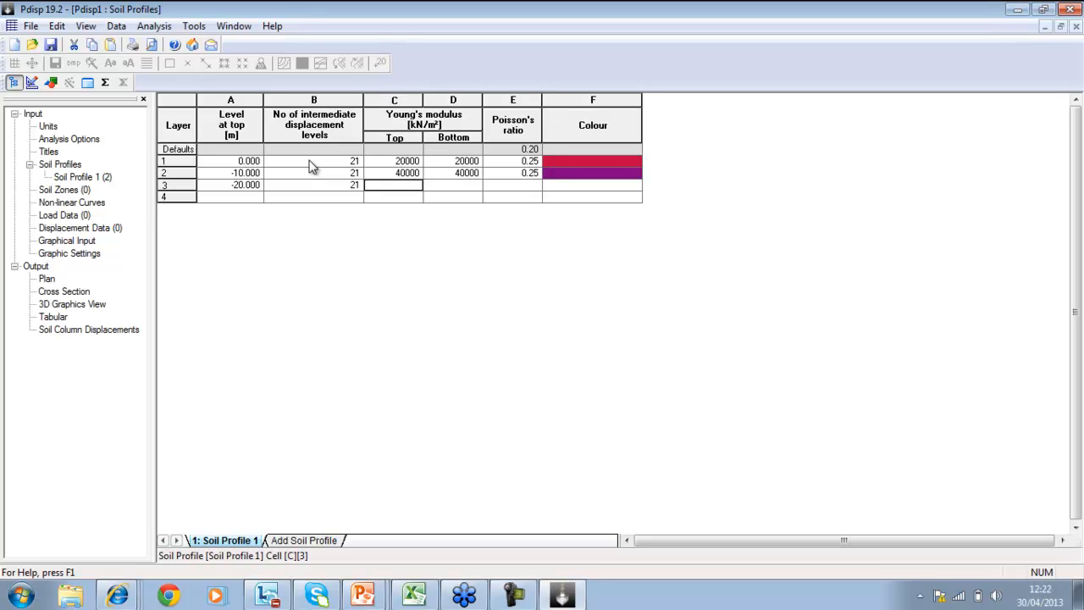
type("60000")
key("Return")
type("60000")
key("Return")
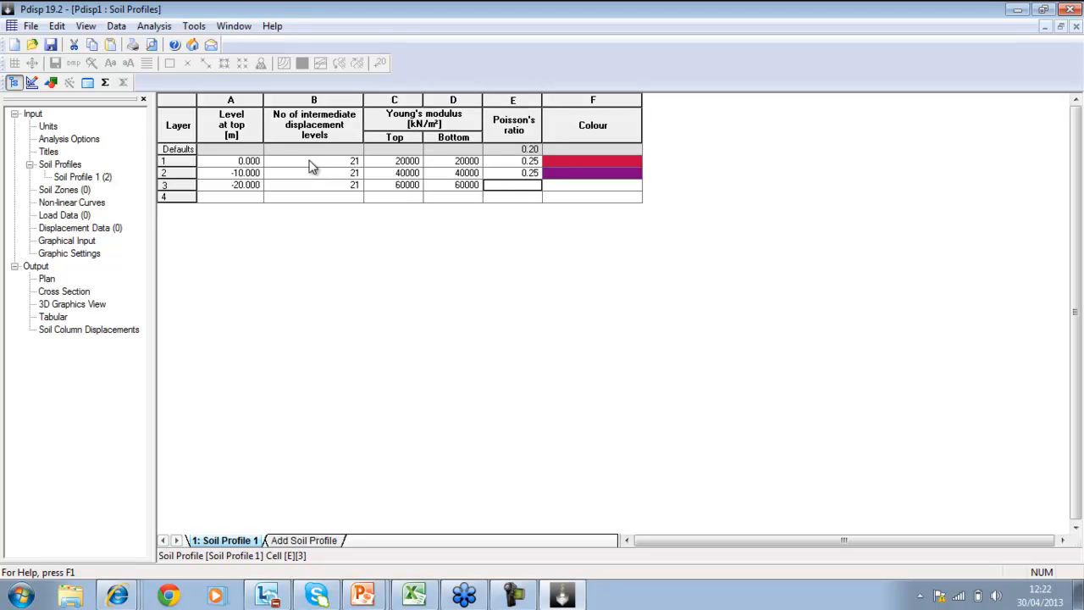
key("Return")
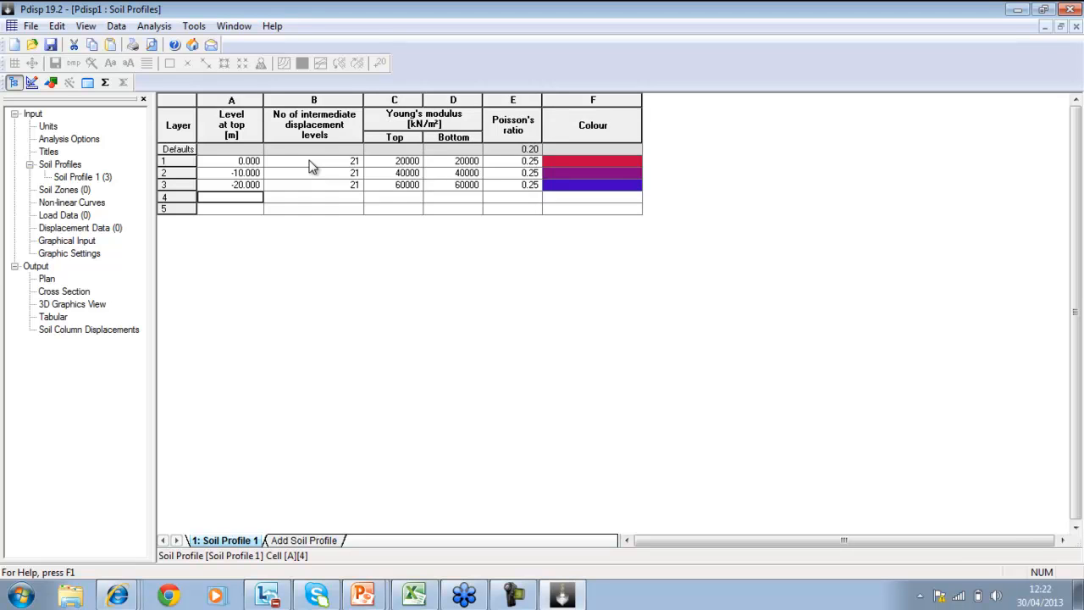
Add a second soil profile and fill it with the Soil Profile 2 layer data, A3:F6, copied from the Loaded Soil sheet in Excel
left_click(310, 542)
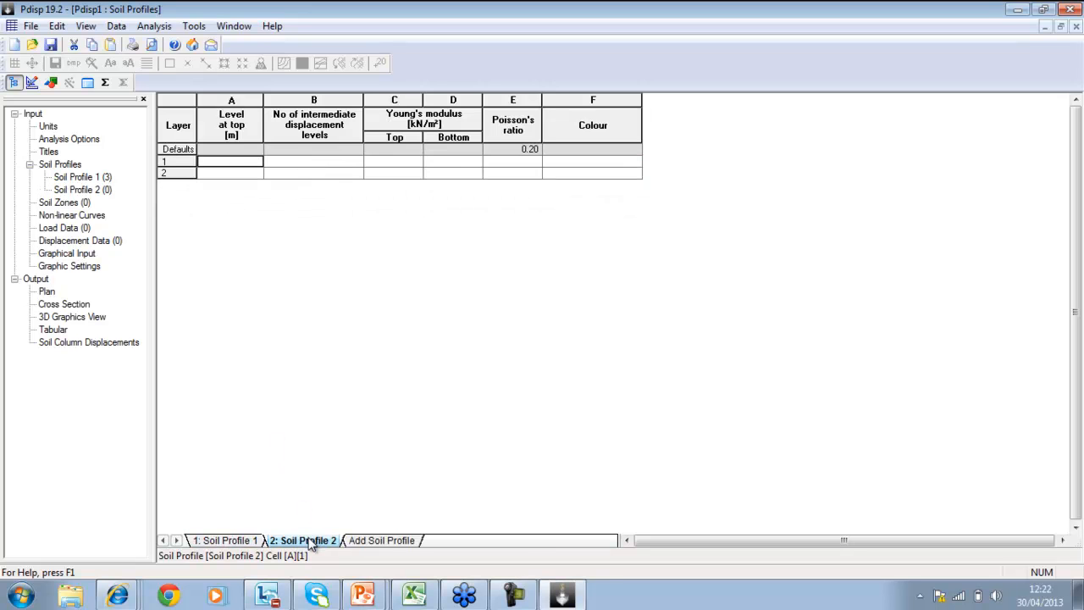
left_click(413, 593)
left_click(512, 469)
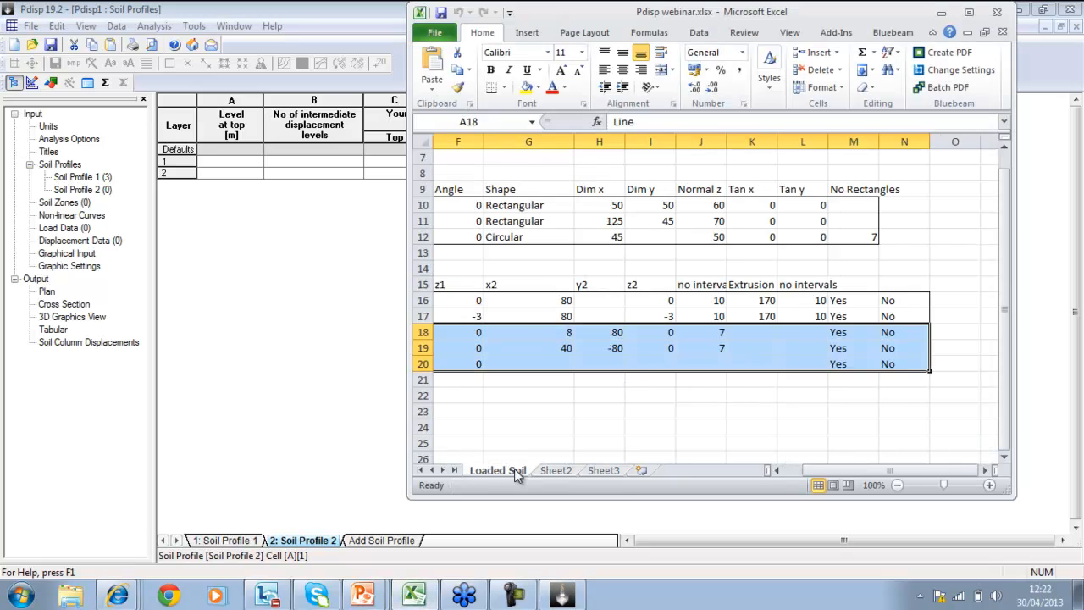
left_click_drag(895, 472, 776, 486)
left_click_drag(1005, 309, 969, 224)
left_click_drag(832, 235, 448, 190)
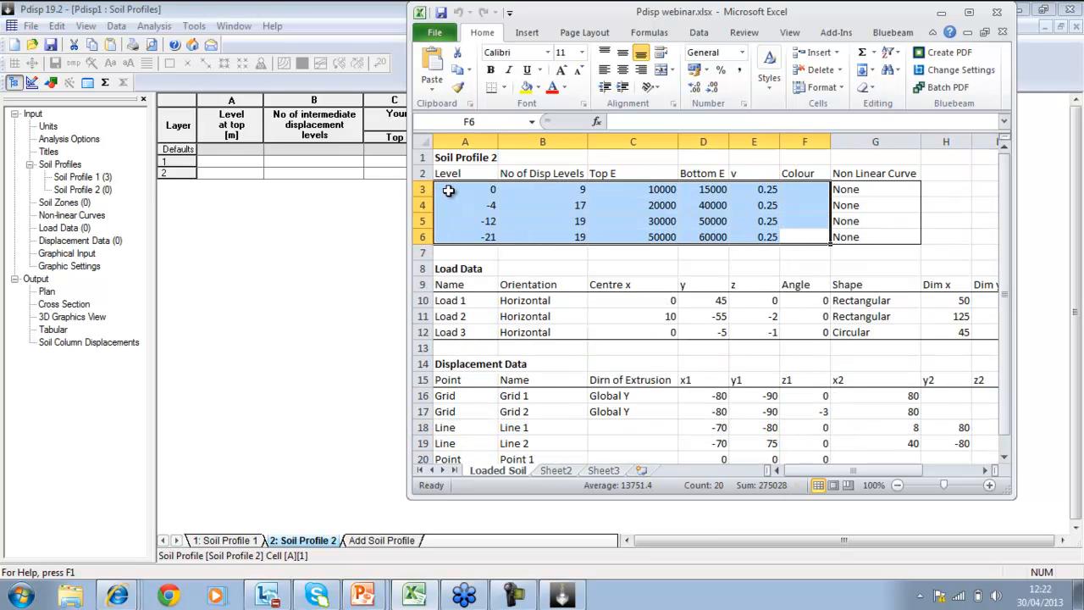
key("ctrl+c")
left_click(250, 167)
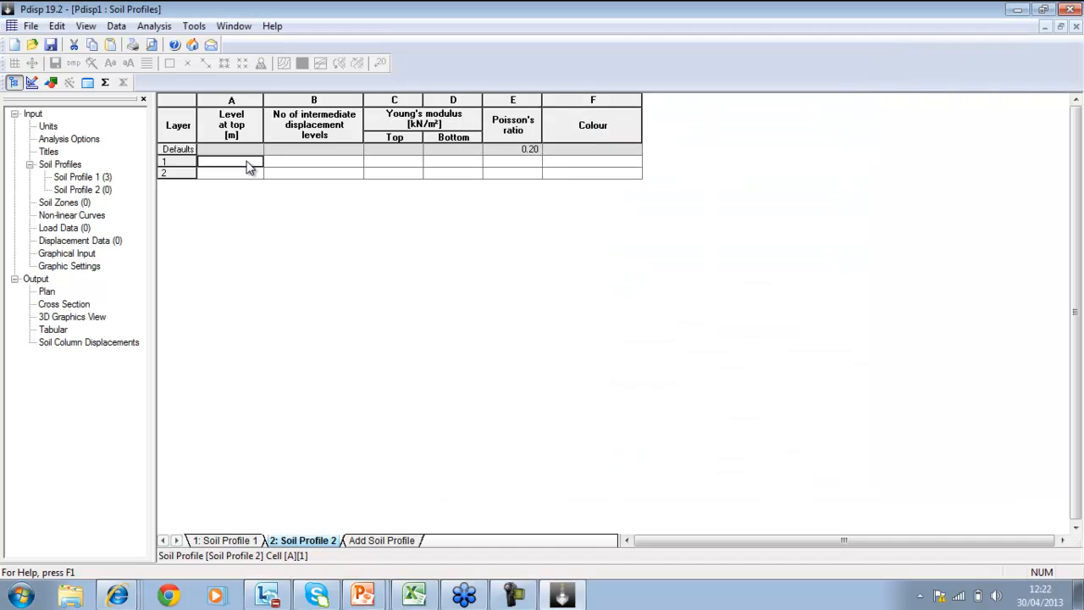
key("ctrl+v")
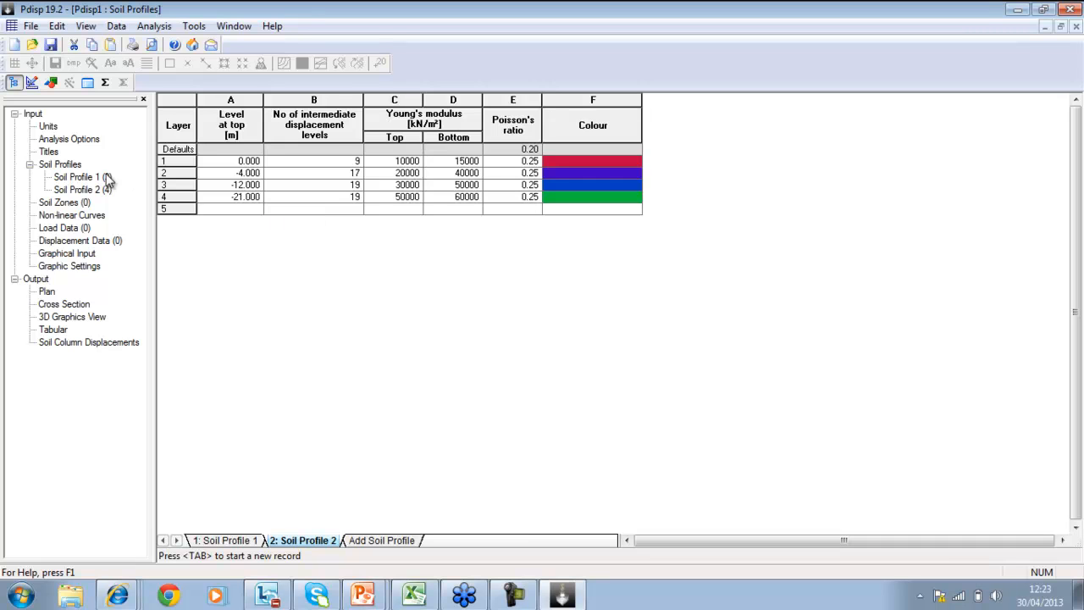
Examine the soil zone extents and their assigned profiles on the PowerPoint slide, and return to Pdisp's Soil Zones table
left_click(64, 203)
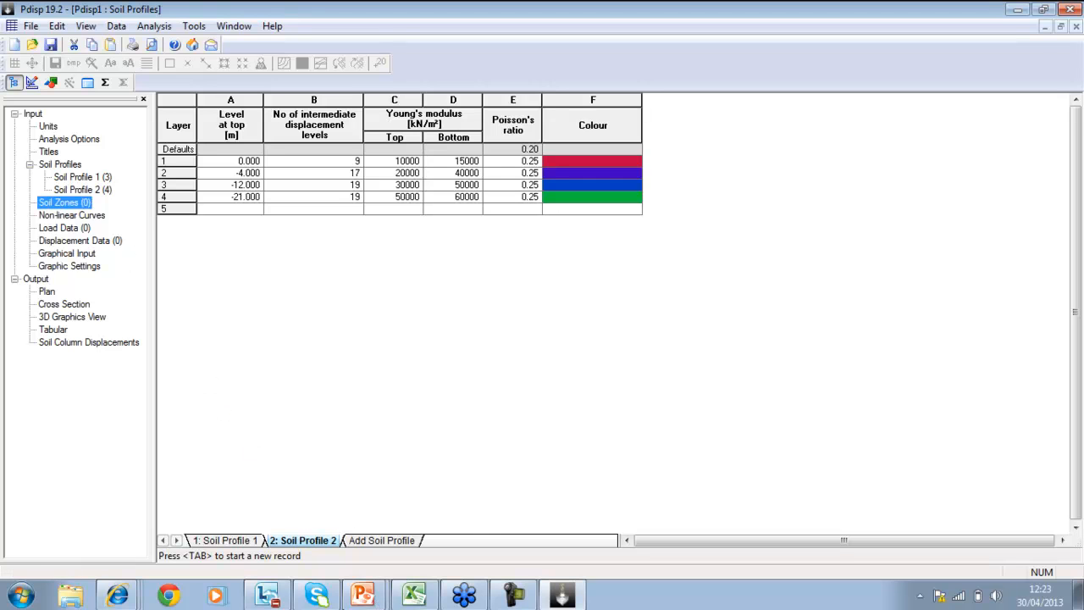
left_click(372, 594)
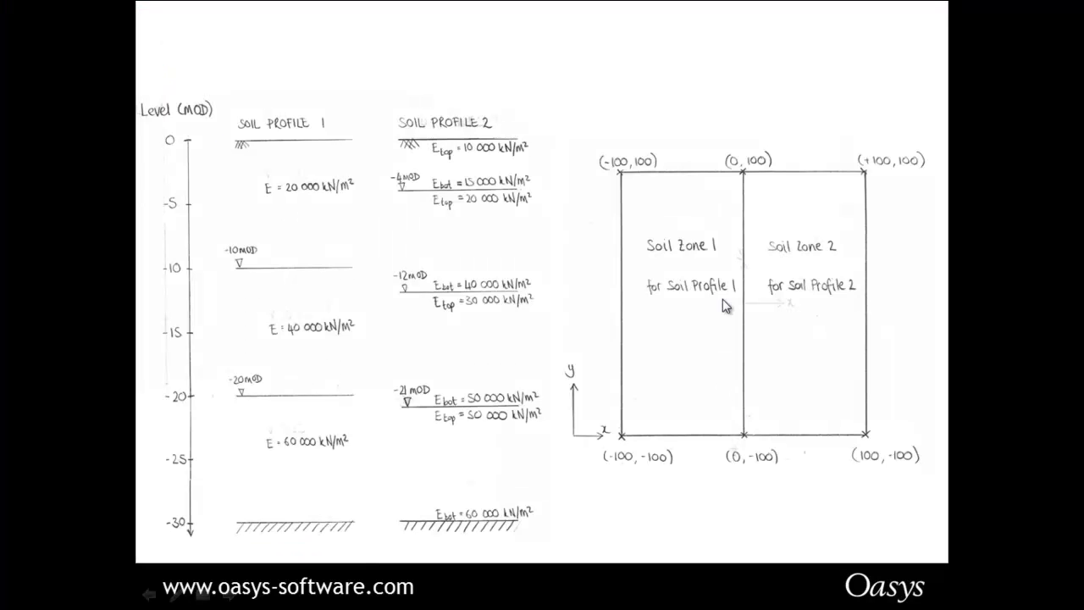
left_click(724, 307)
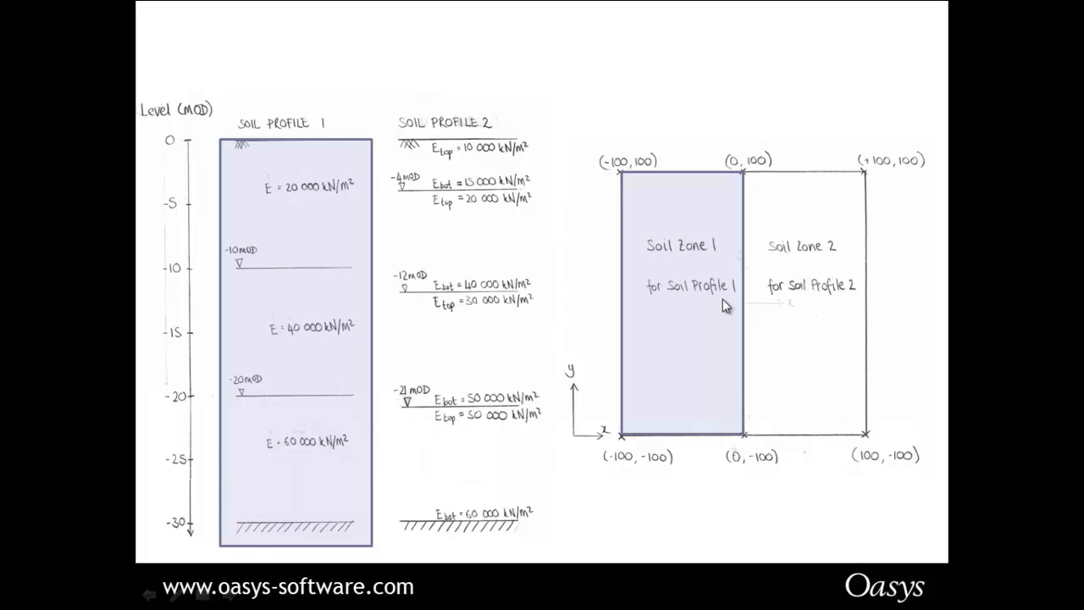
left_click(722, 298)
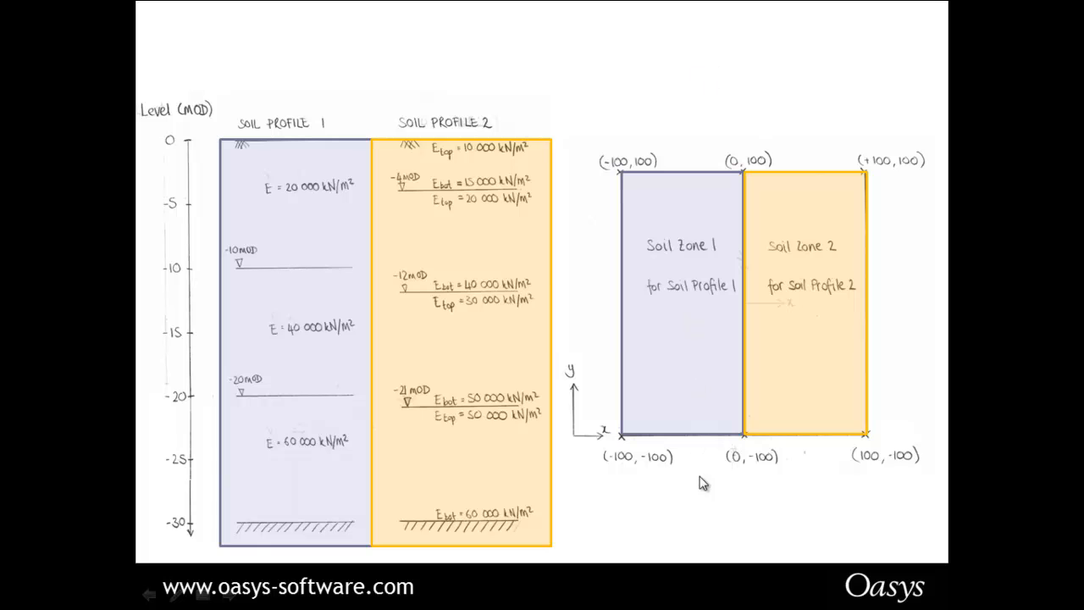
key("alt+Tab")
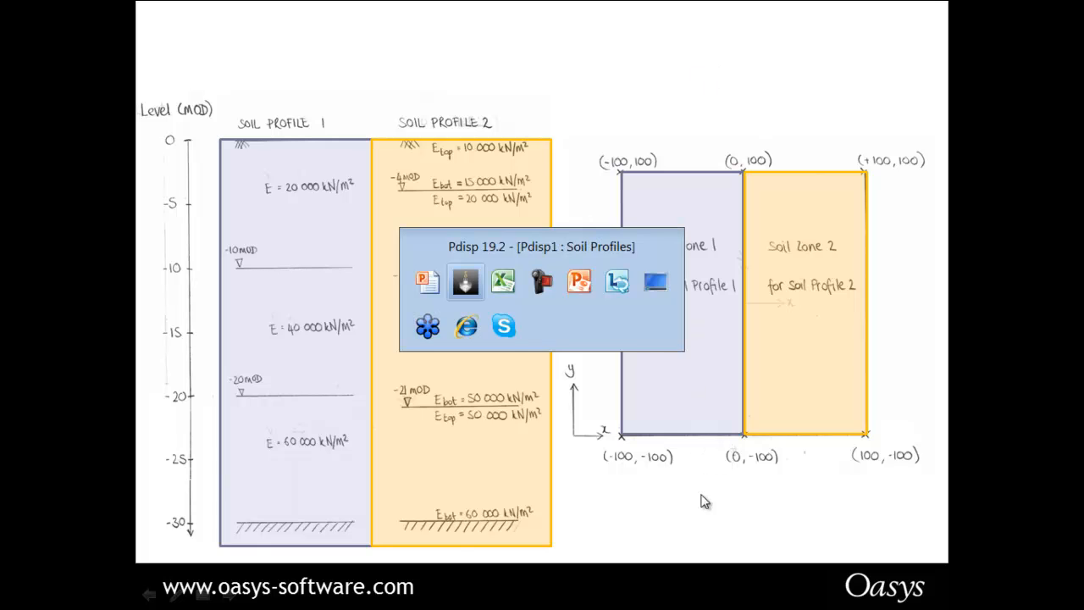
left_click(465, 282)
left_click(76, 203)
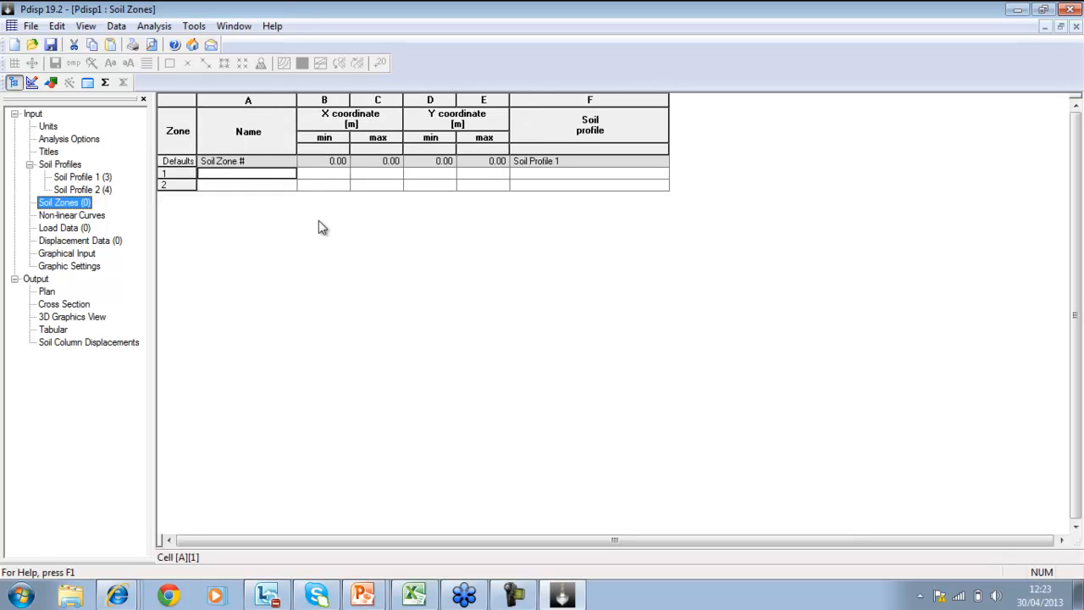
Define Soil Zone 1 with X from -100 to 0 m, Y from -100 to 100 m, and Soil Profile 1 assigned
left_click(266, 177)
key("Tab")
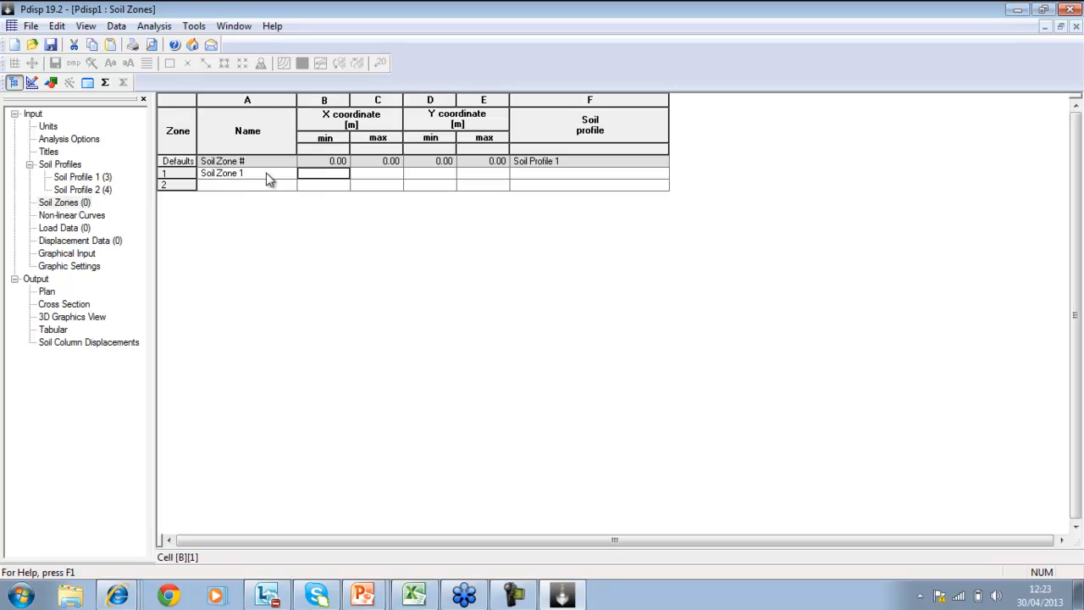
type("-100")
key("Tab")
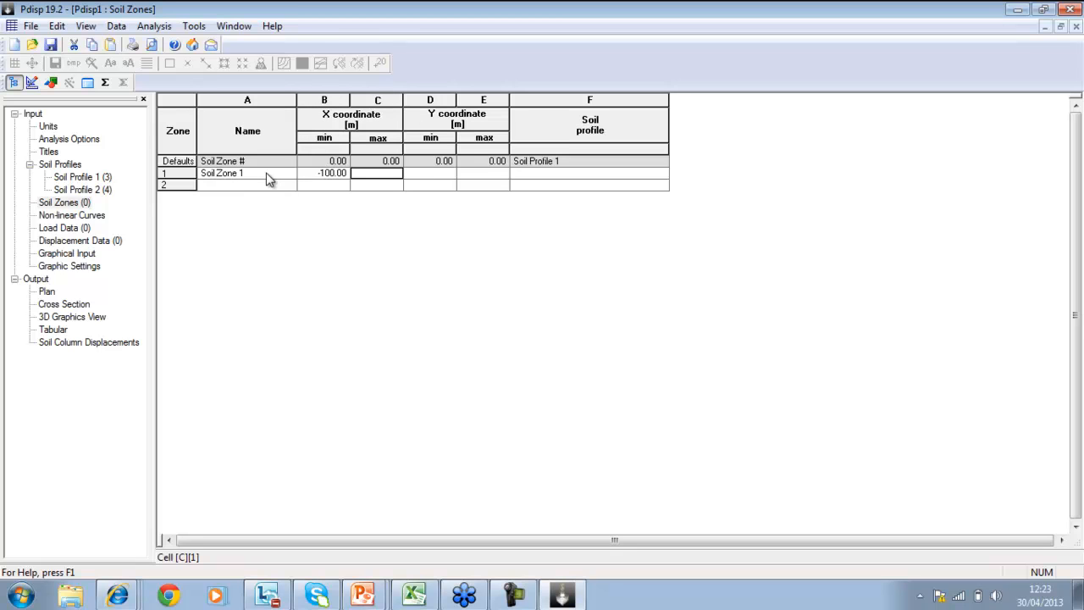
type("0")
key("Tab")
type("-100")
key("Tab")
type("100")
key("Tab")
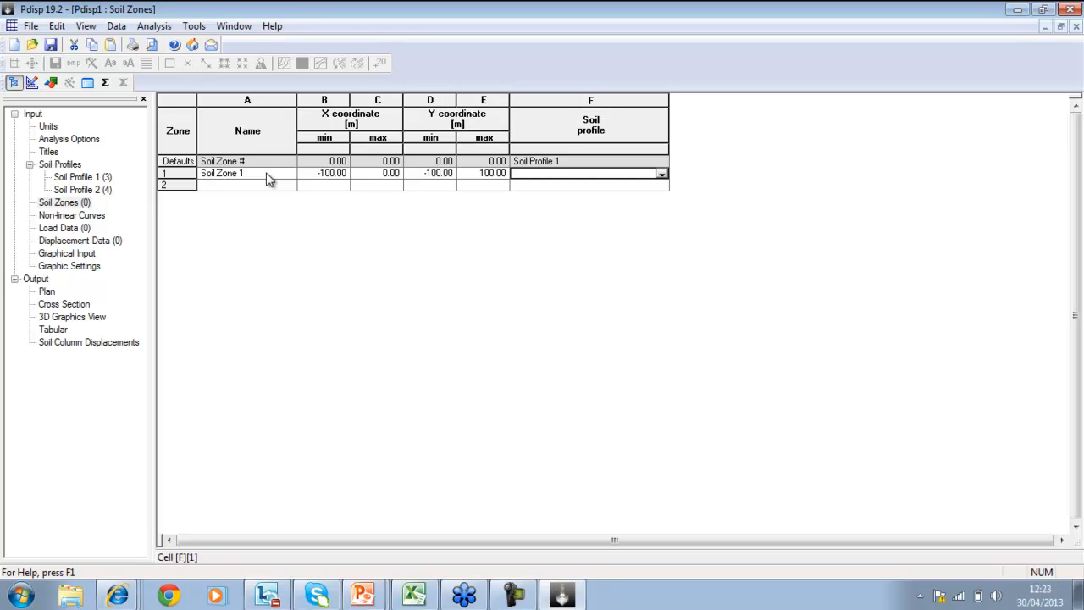
left_click(662, 173)
left_click(647, 188)
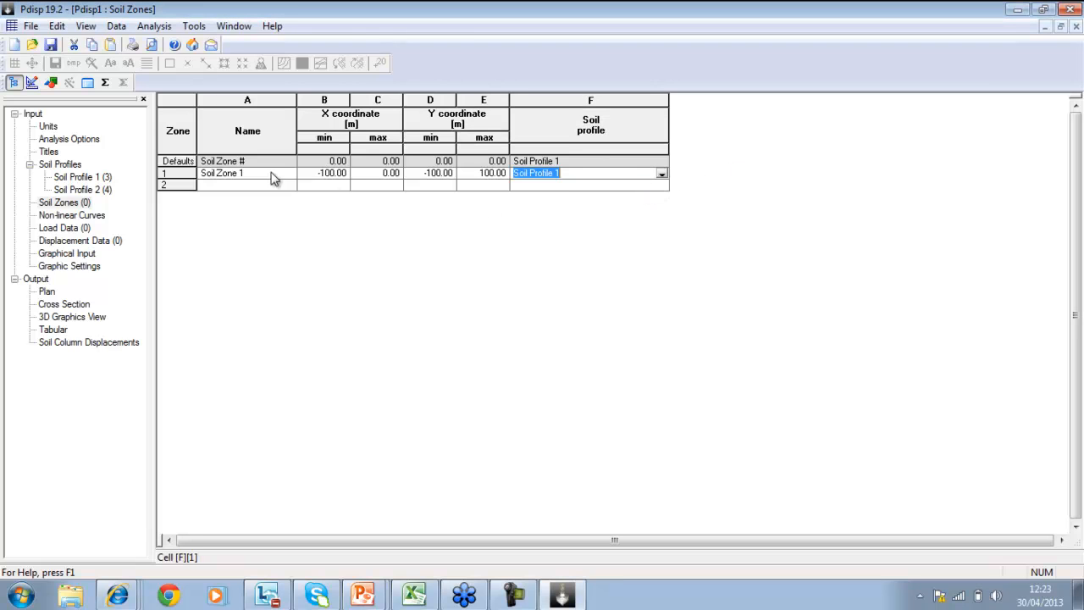
Define Soil Zone 2 with X from 0 to 100 m, Y from -100 to 100 m, and Soil Profile 2 assigned
key("Tab")
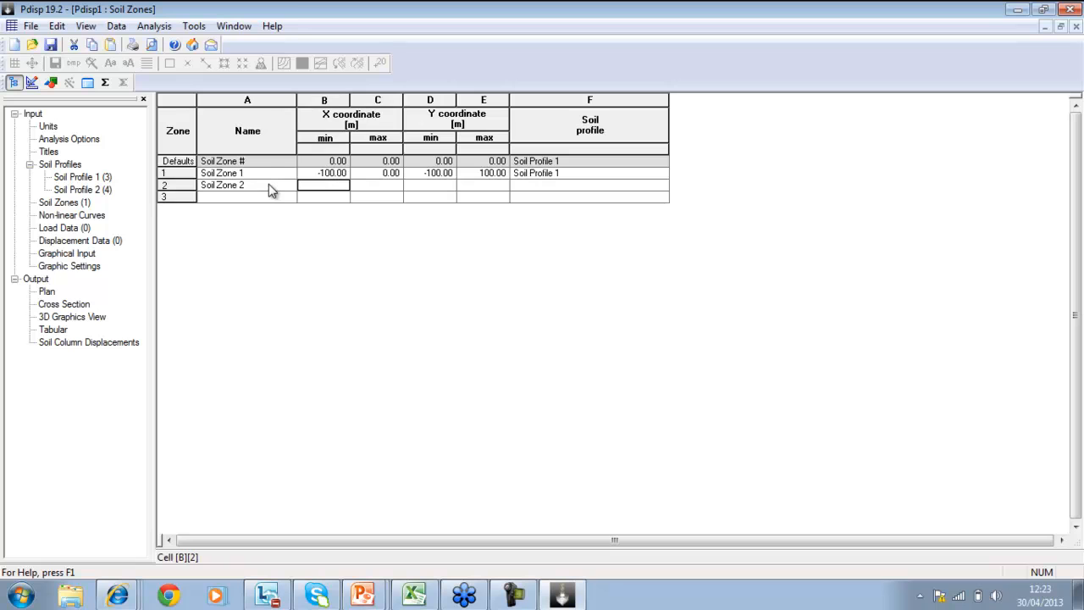
type("0")
type("1")
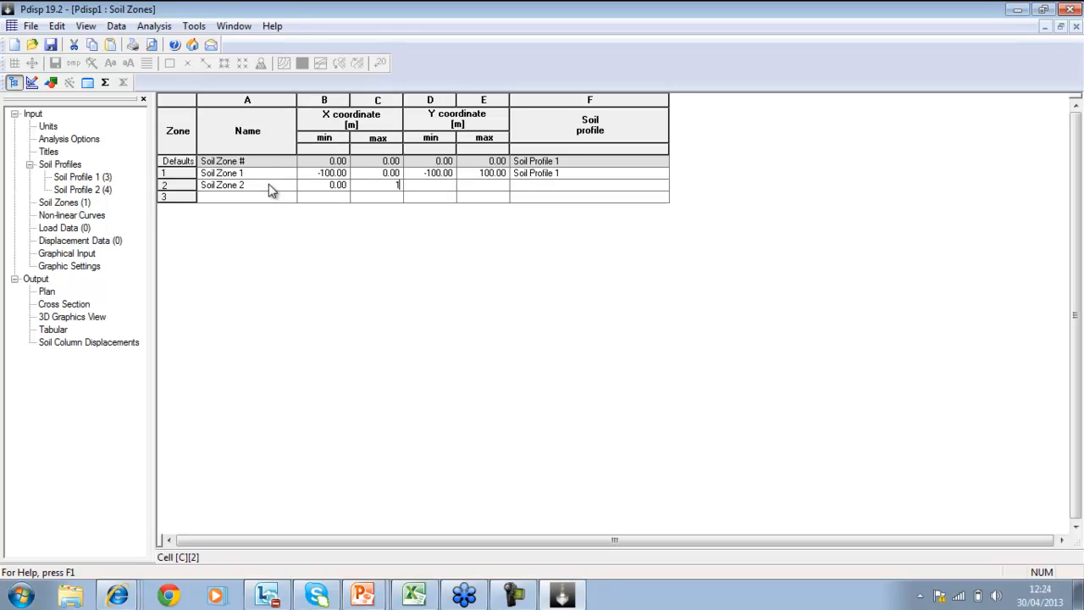
type("00")
key("Tab")
type("-100")
key("Tab")
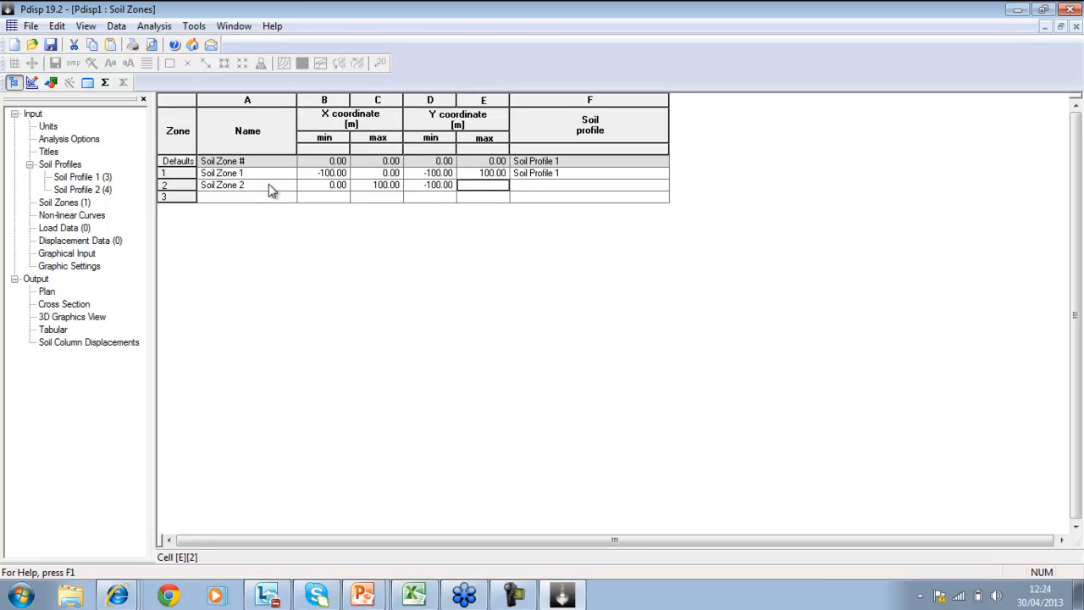
type("100")
key("Tab")
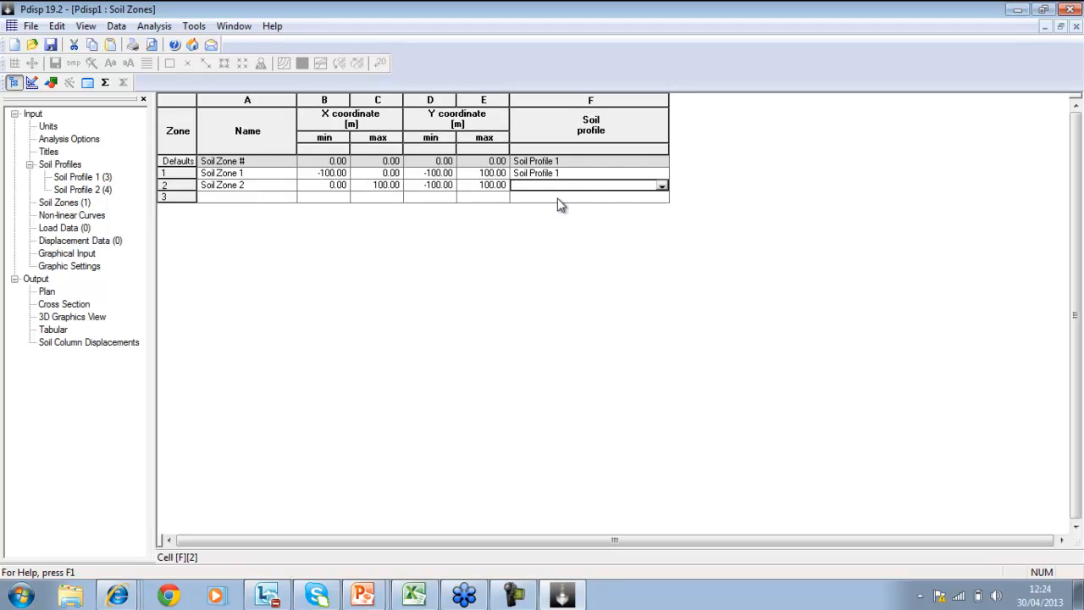
left_click(661, 187)
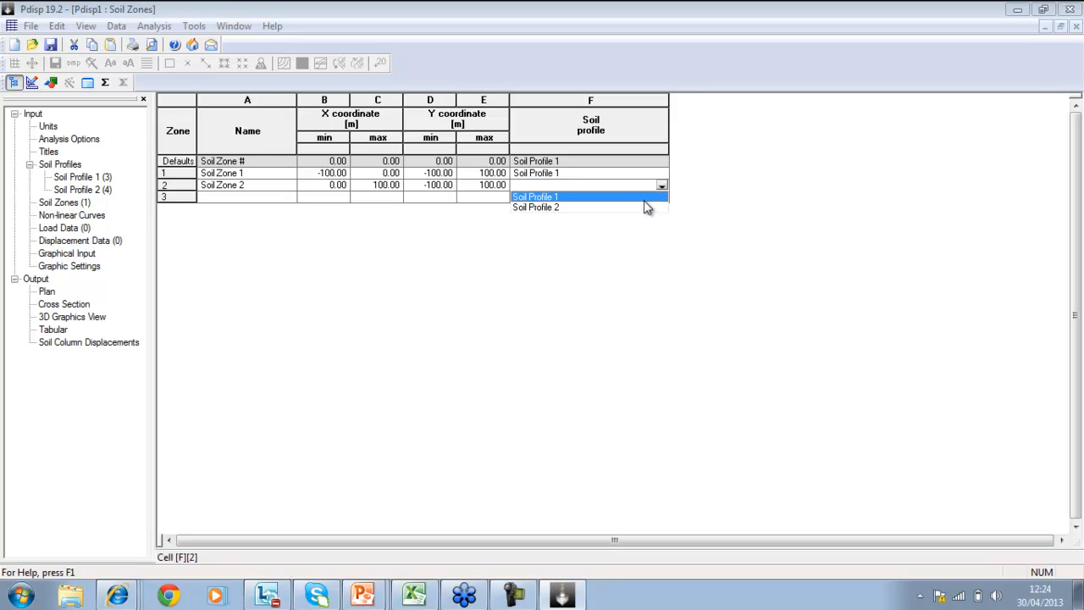
left_click(644, 201)
left_click(662, 185)
left_click(649, 208)
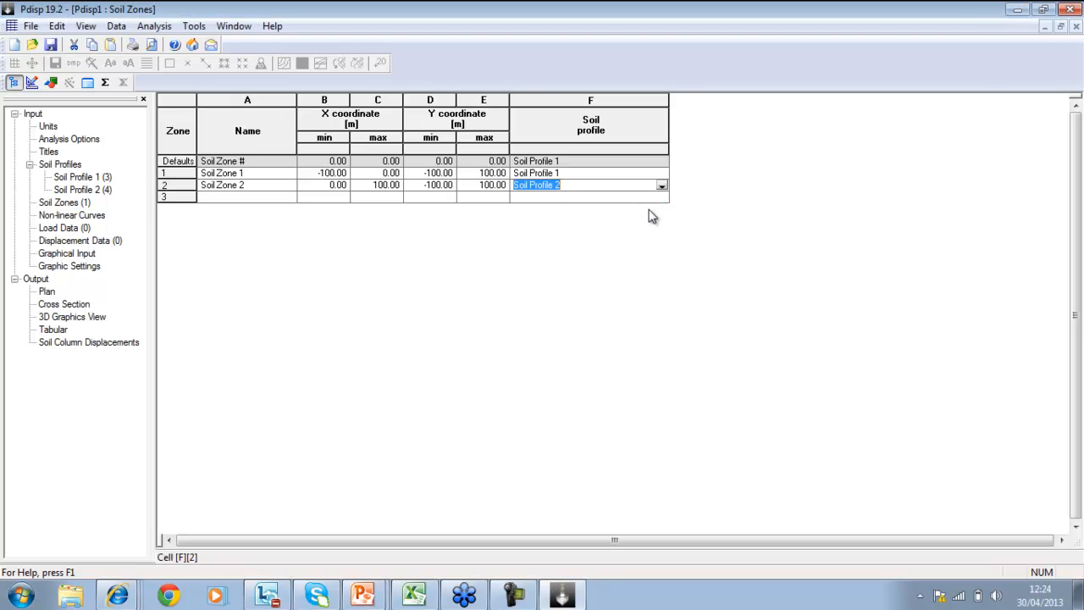
left_click(635, 198)
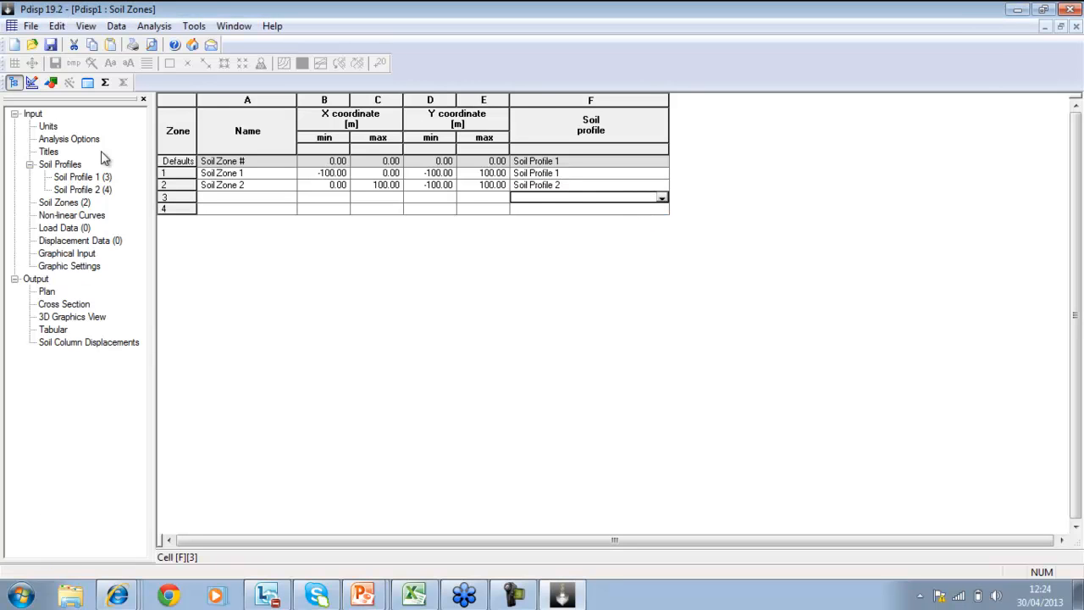
Open the load data table, examine the load positions and levels on the next PowerPoint slide, and return to Pdisp
left_click(67, 228)
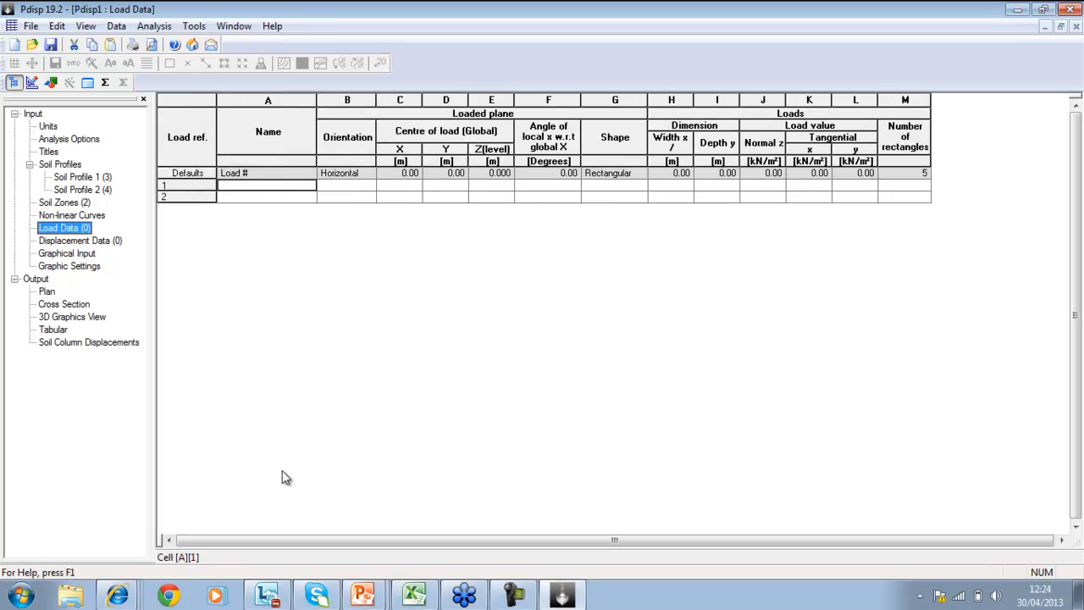
left_click(365, 596)
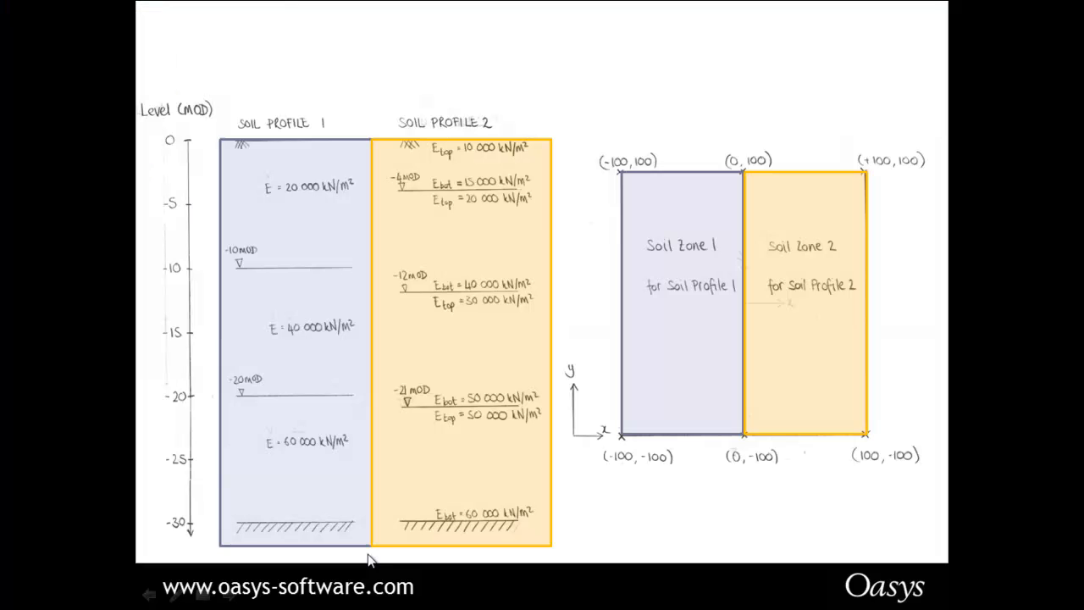
left_click(476, 503)
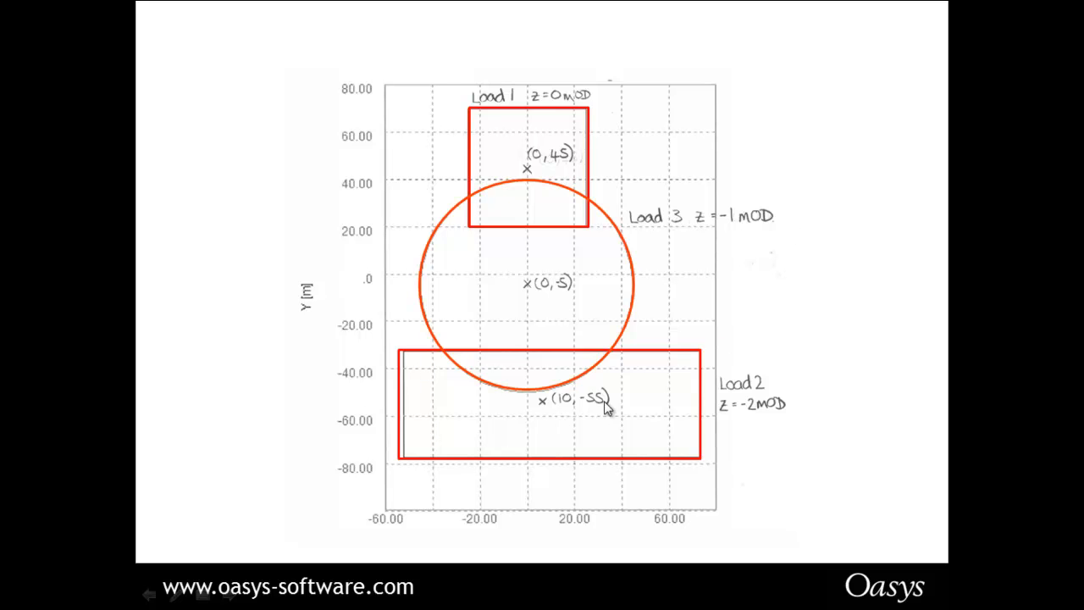
key("alt+Tab")
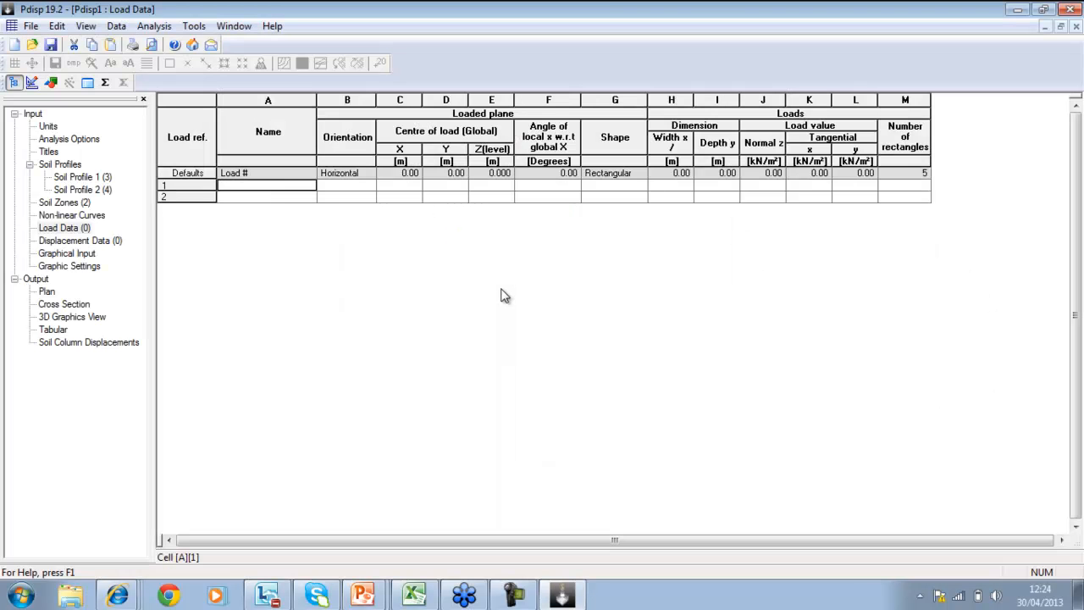
Fill Pdisp's load data table with Load 1 to Load 3, copied from A10:M12 of the Loaded Soil sheet in Excel
left_click(414, 595)
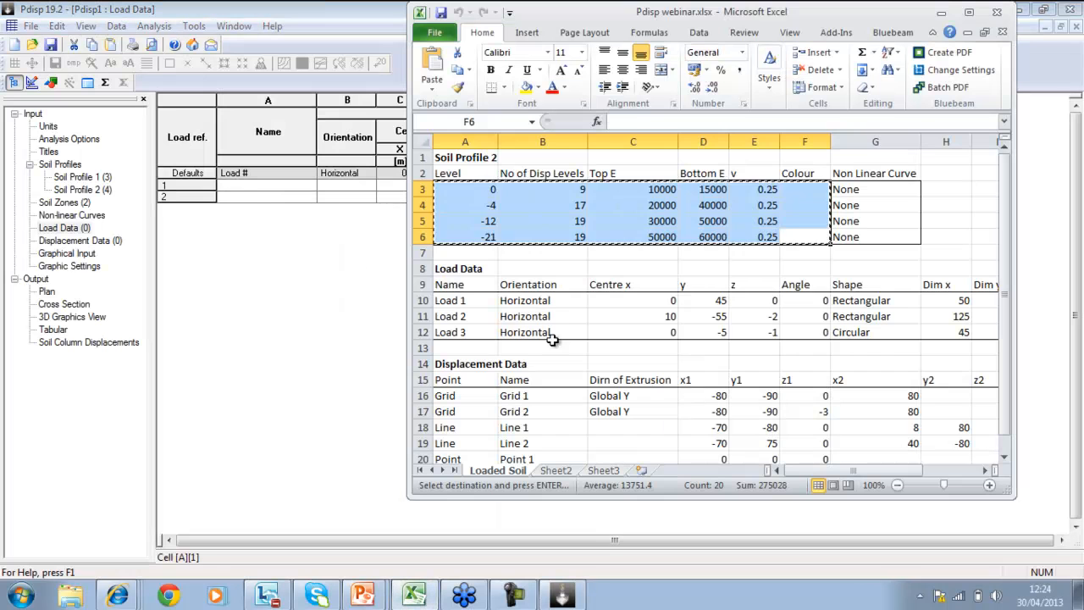
left_click_drag(472, 301, 919, 333)
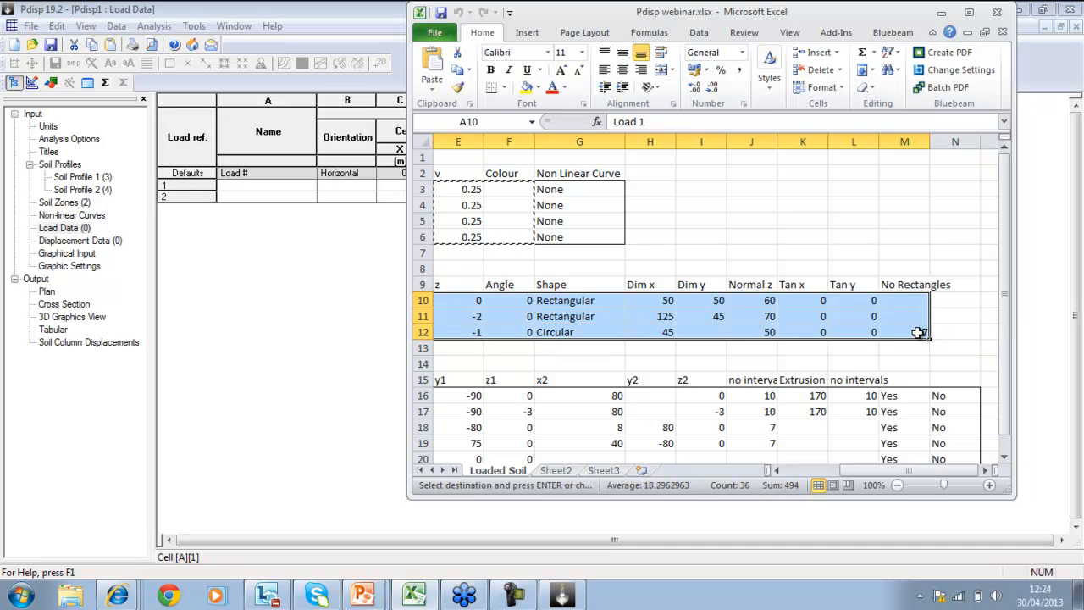
key("ctrl+c")
left_click(254, 186)
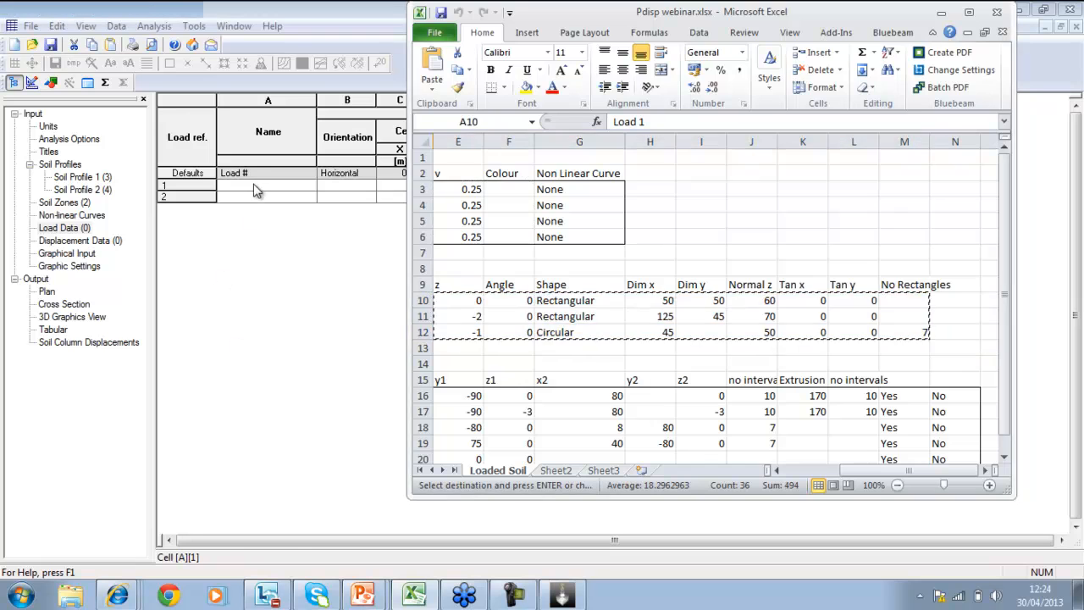
key("ctrl+v")
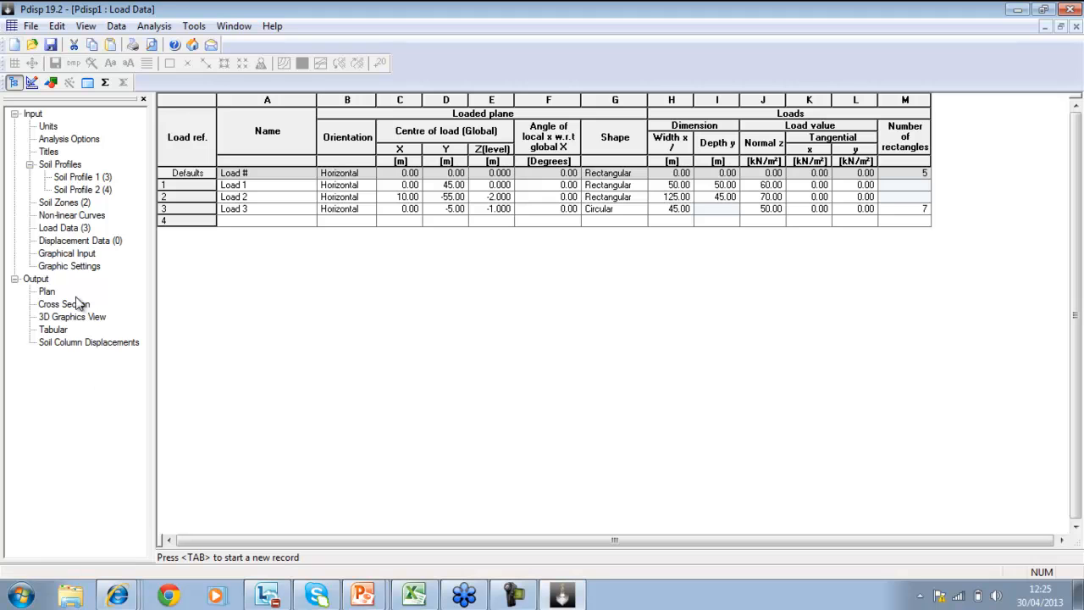
Check the zones and loads in the graphical input, open the displacement data table, and examine the grid and line layout on the PowerPoint slide
left_click(76, 254)
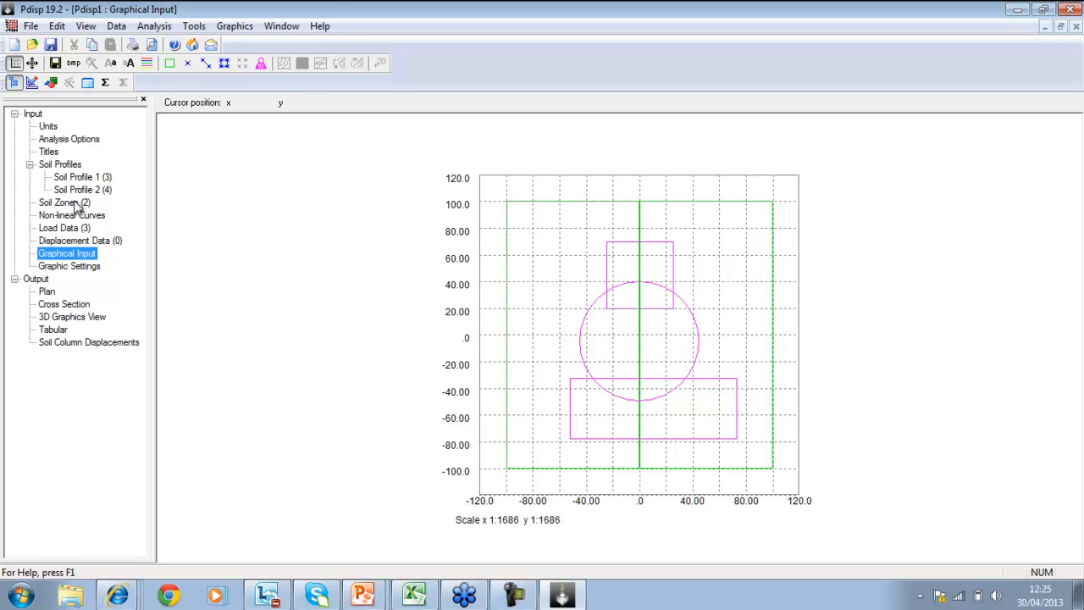
left_click(75, 241)
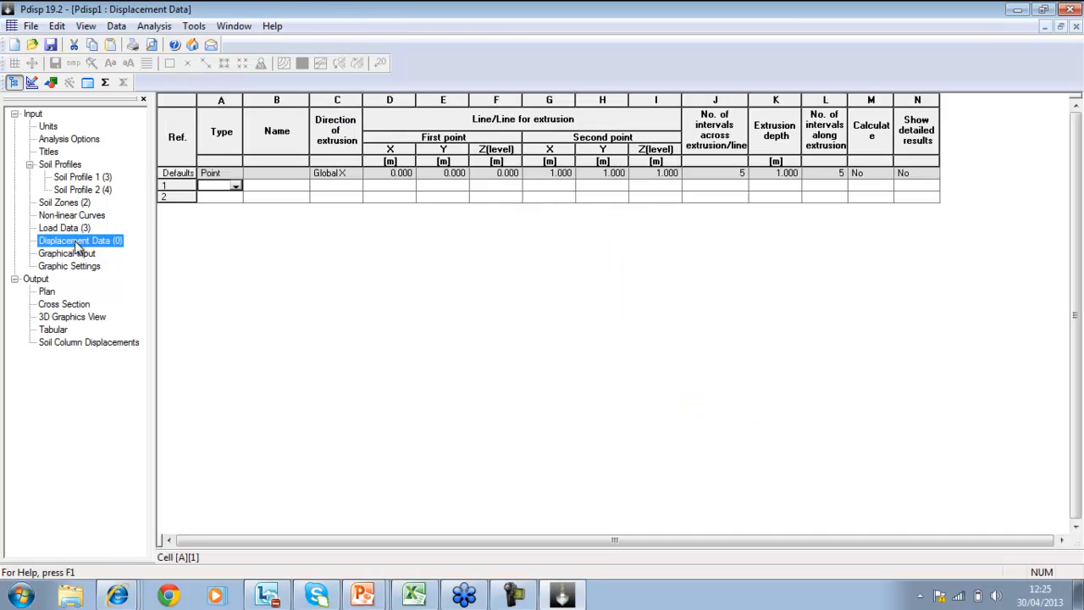
left_click(361, 596)
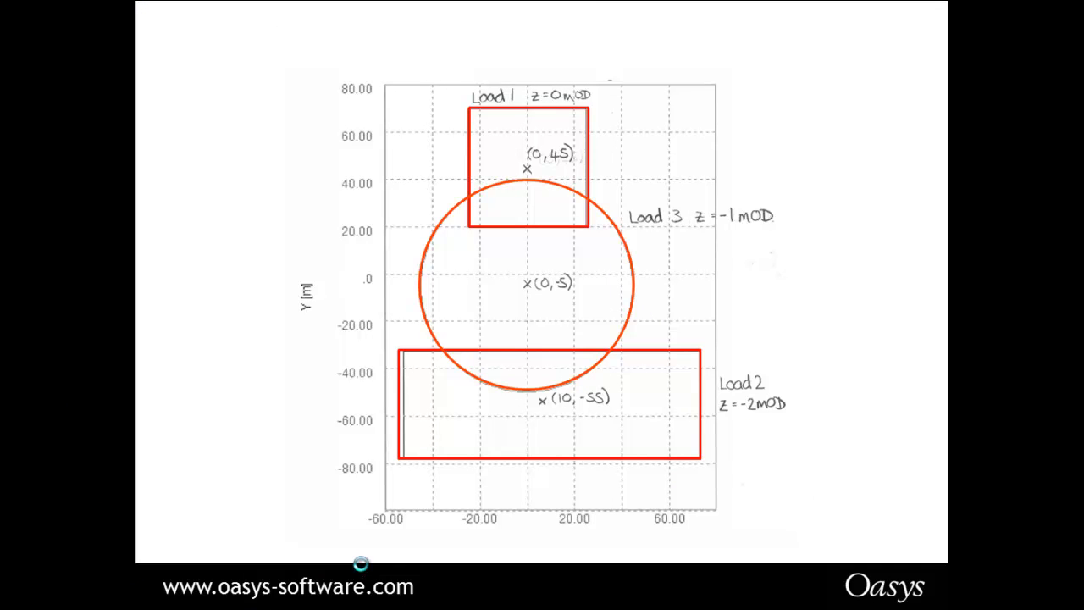
left_click(362, 572)
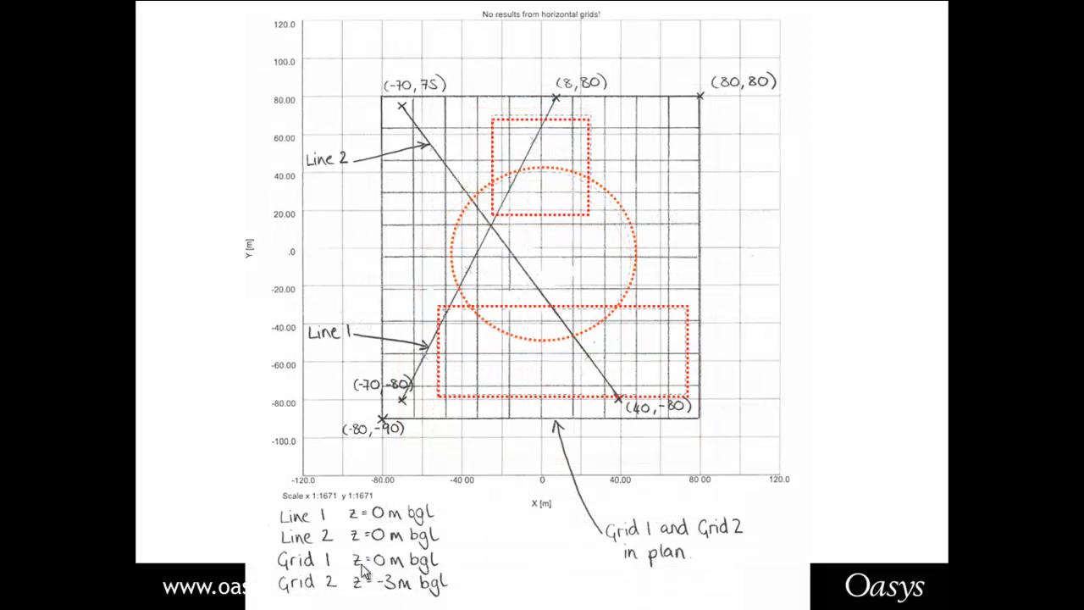
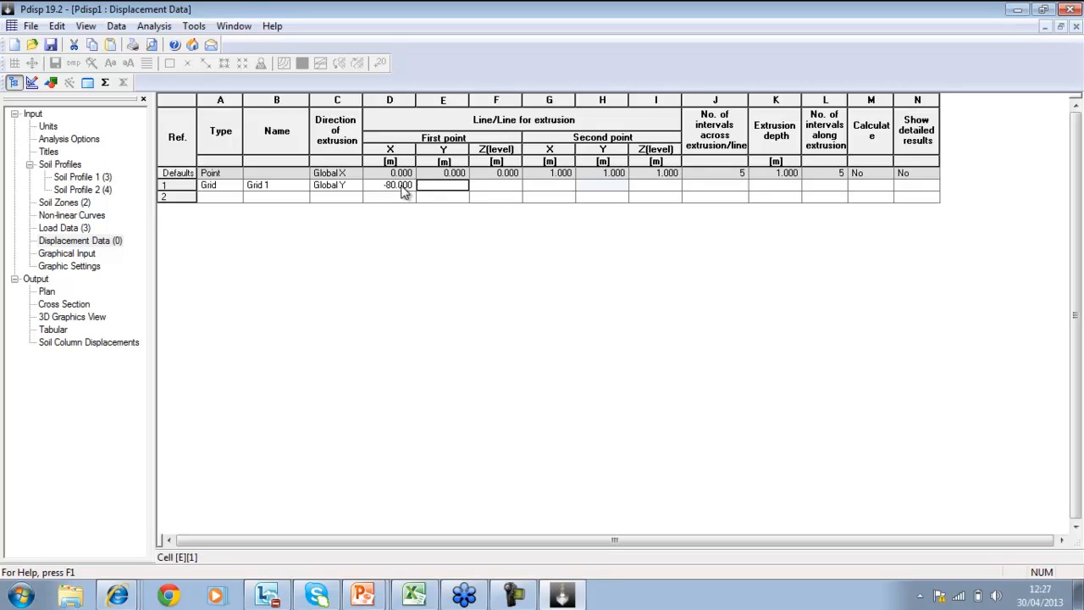
Complete Grid 1's coordinates with first point Y -90 m and Z 0, and second point X 80 m and Z 0
type("-90")
key("Tab")
type("0")
key("Tab")
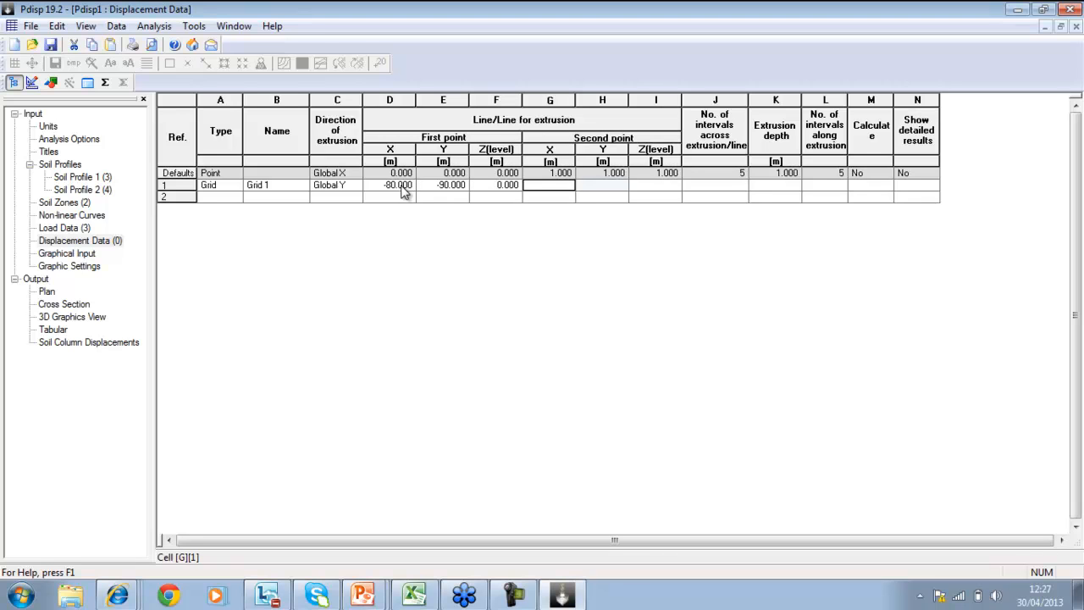
type("5")
key("Tab")
key("Tab")
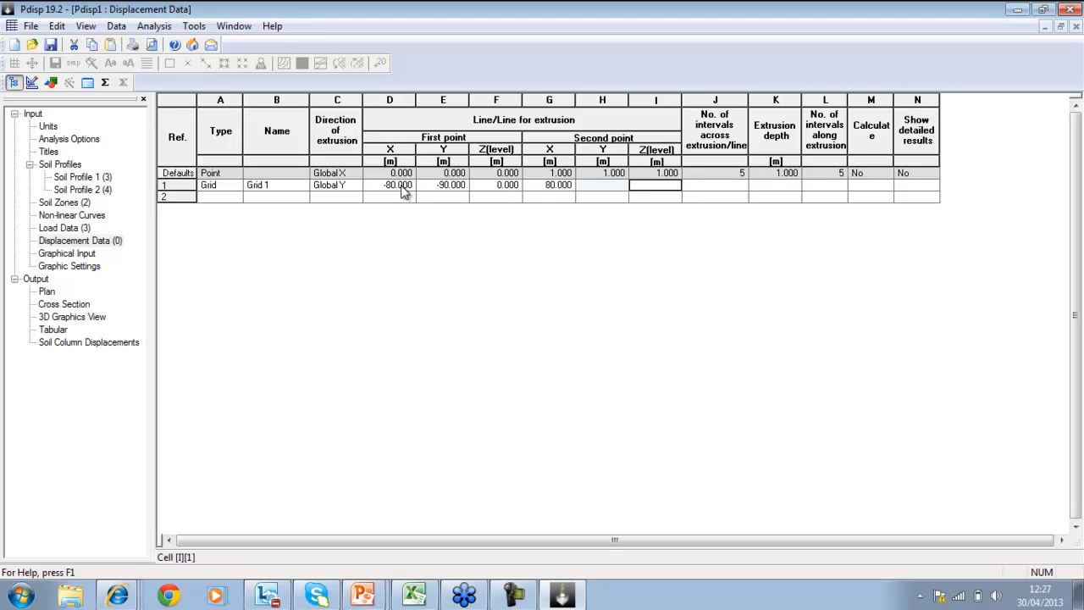
type("0")
key("Tab")
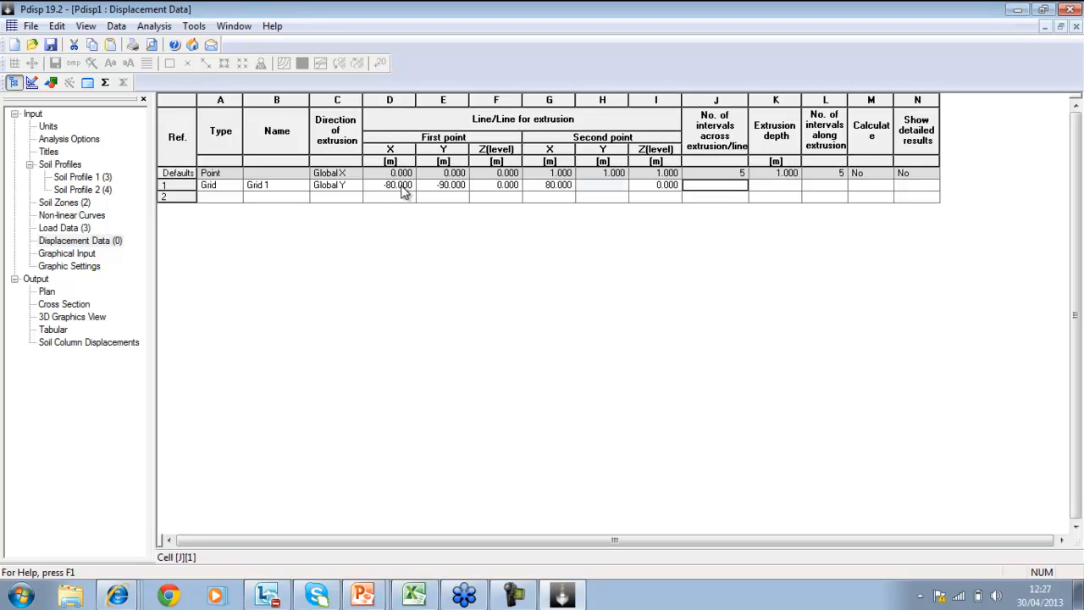
Set Grid 1 to 10 intervals across the extrusion line, an extrusion depth of 170 m, and 10 intervals along the extrusion
type("10")
key("Tab")
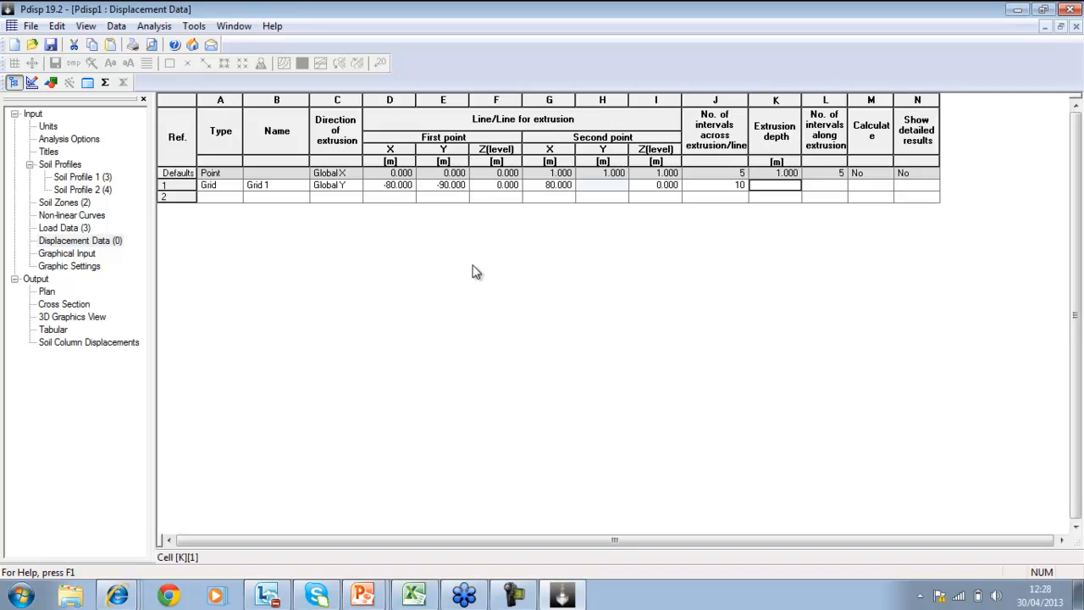
type("170")
key("Tab")
type("10")
key("Tab")
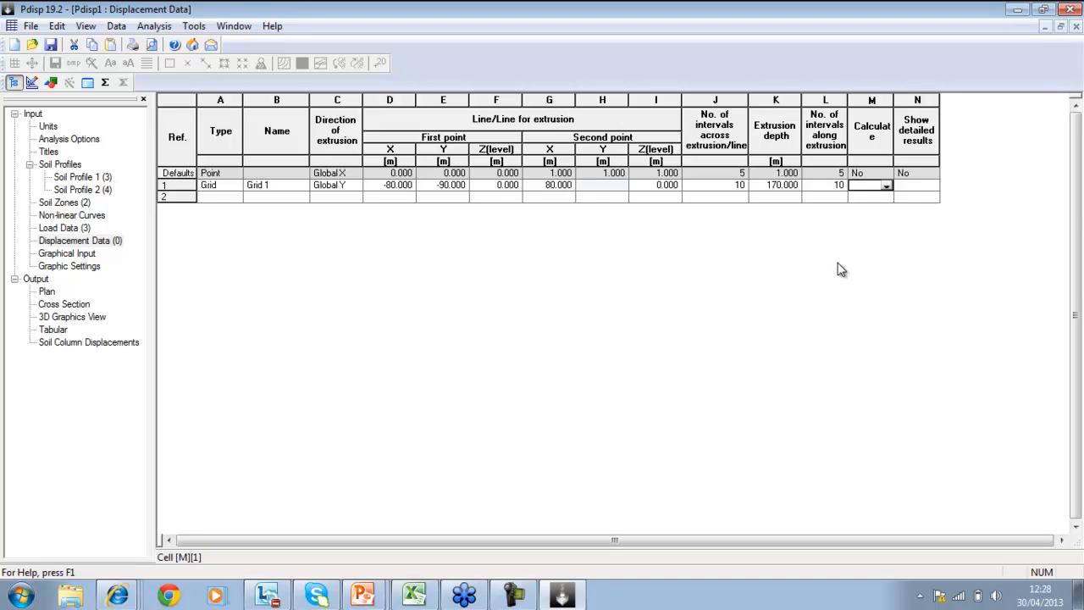
Set Grid 1 to be calculated (Yes) without showing detailed results (No)
left_click(887, 186)
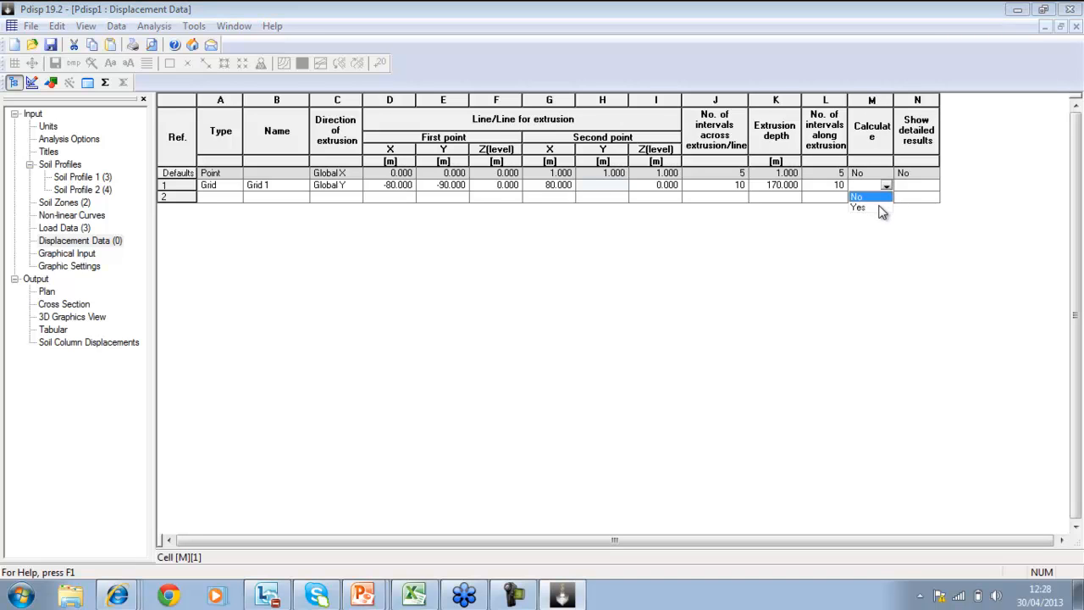
left_click(885, 209)
left_click(935, 186)
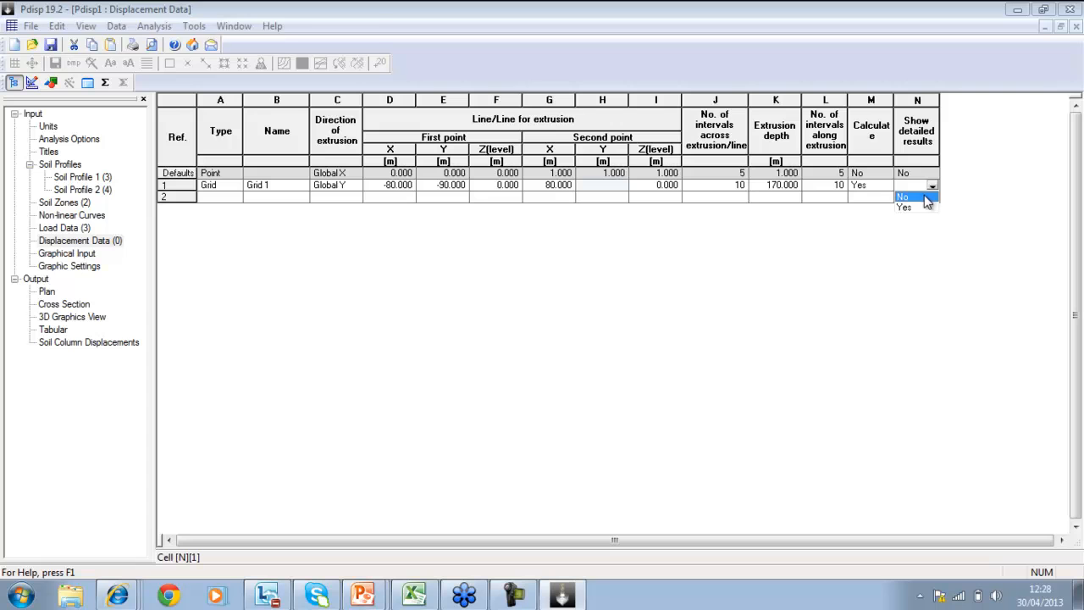
left_click(923, 198)
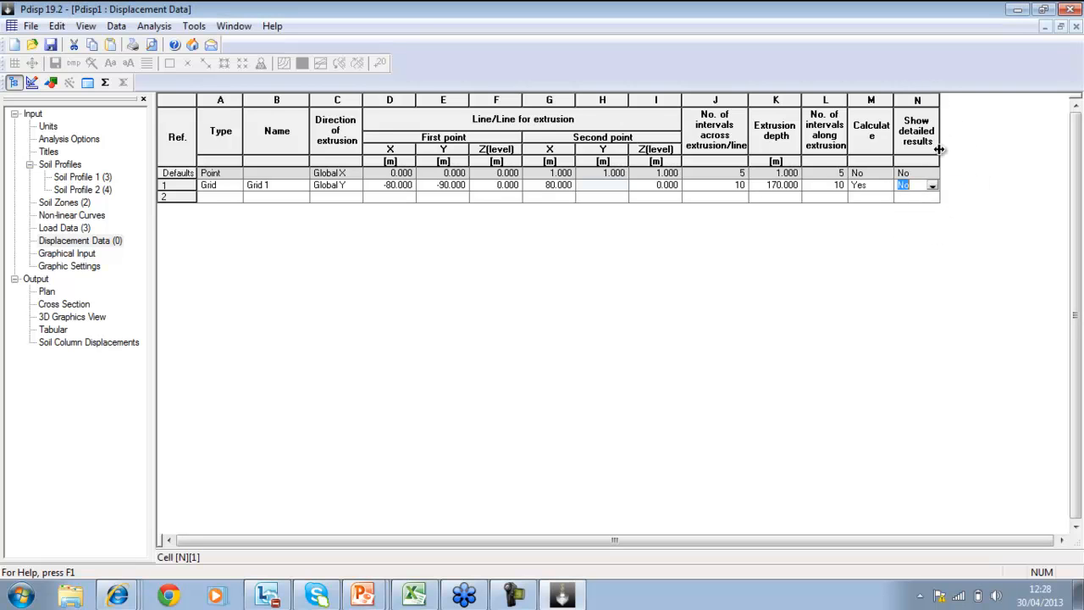
left_click(866, 190)
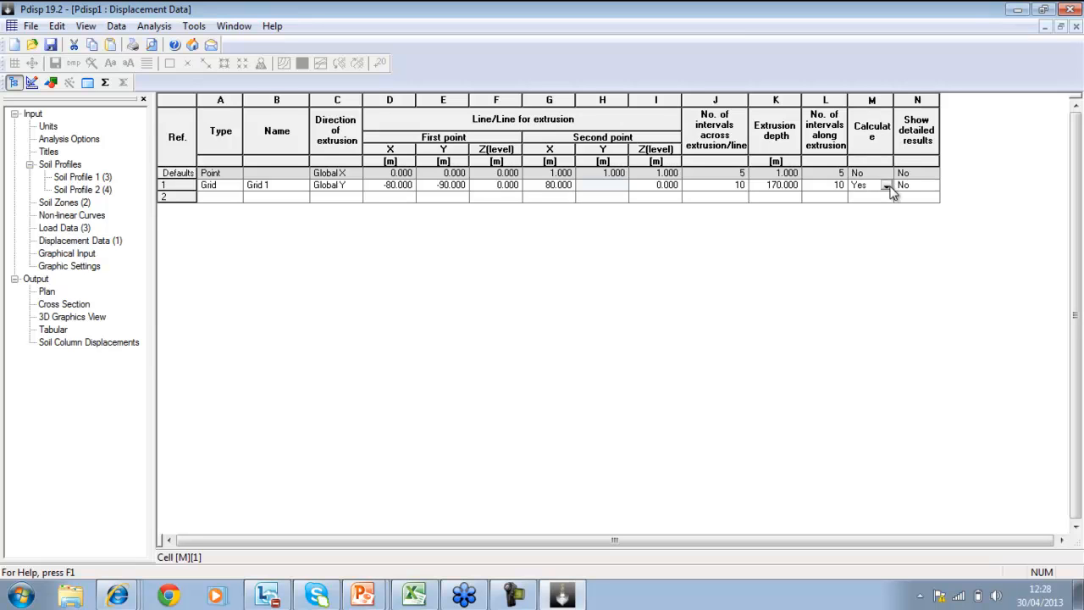
Duplicate the Grid 1 record into the second row of the displacement data table
left_click(211, 199)
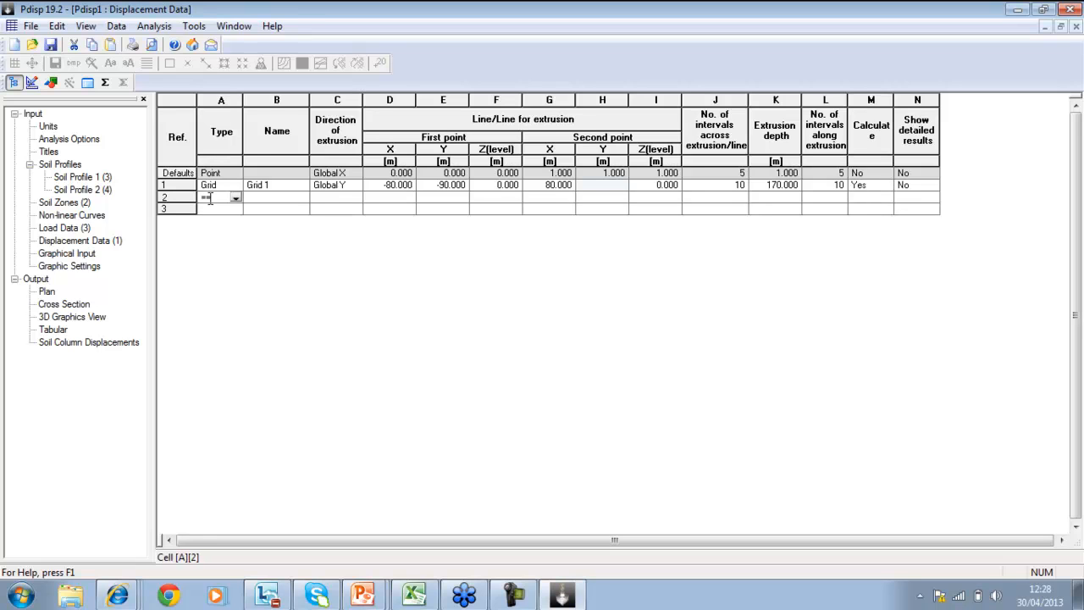
type("==")
key("Return")
Set the Z level of both the first and second points of the second-row grid to -3 m
left_click(500, 200)
key("BackSpace")
type("-3")
key("Return")
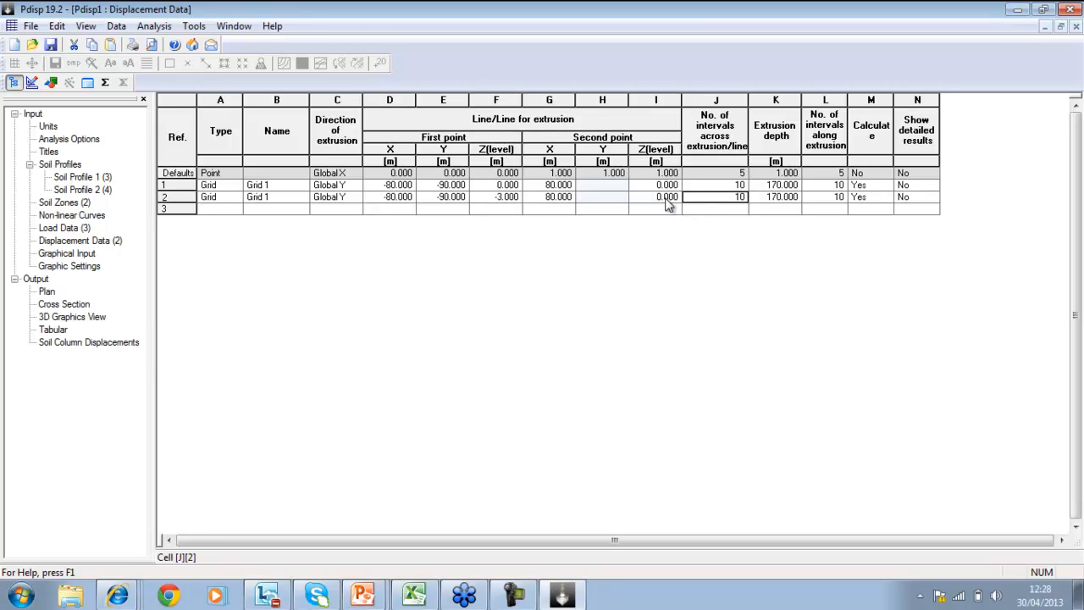
left_click(650, 199)
key("BackSpace")
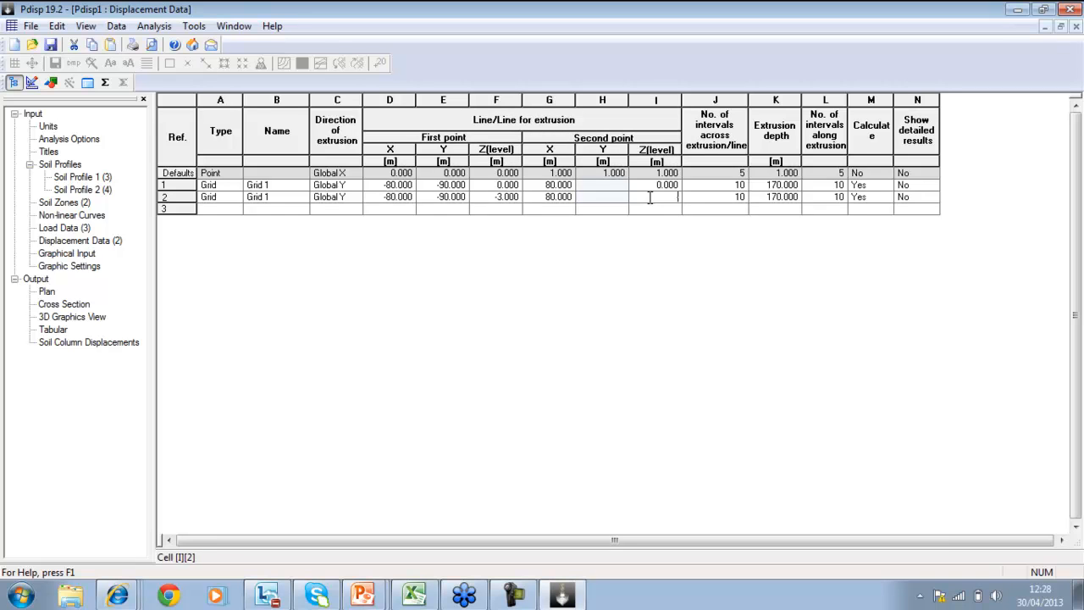
type("-3")
key("Return")
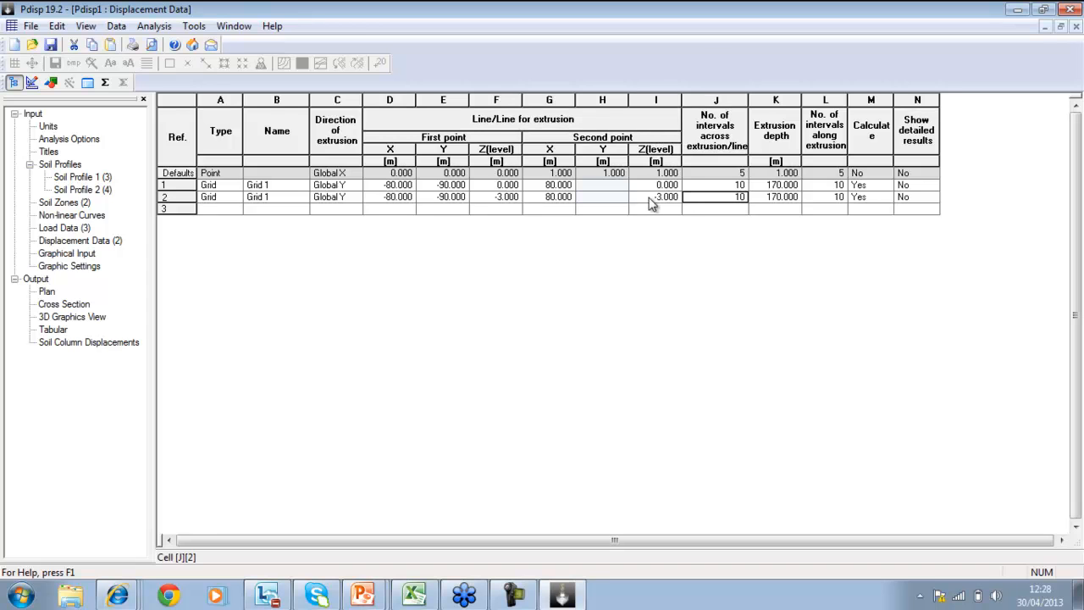
Copy the Line 1, Line 2 and Point 1 rows from Pdisp webinar.xlsx in Excel into the Pdisp displacement data from row 3
left_click(420, 598)
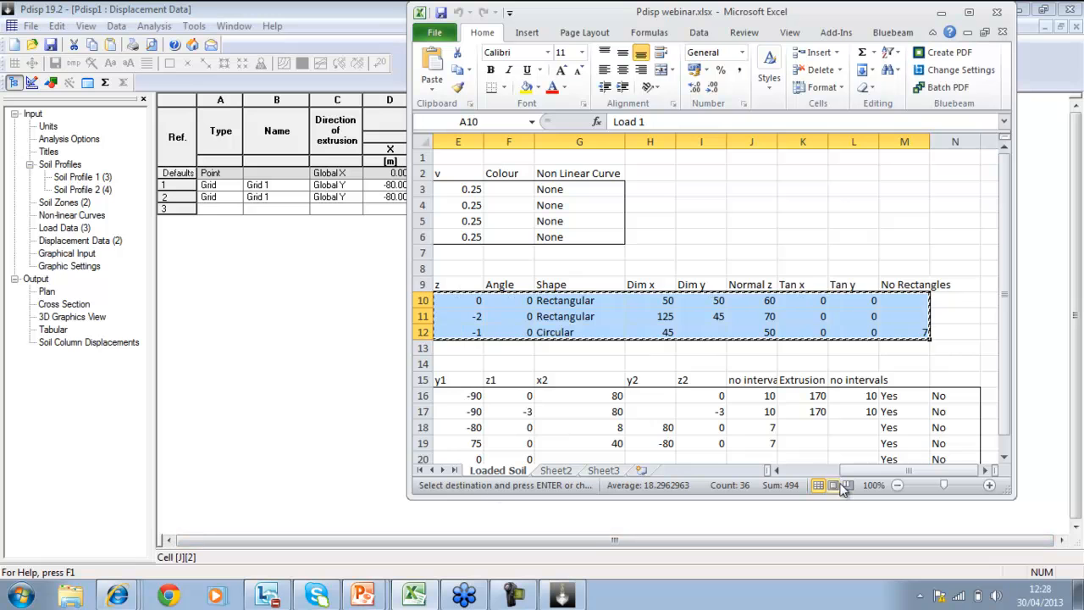
left_click_drag(847, 471, 754, 472)
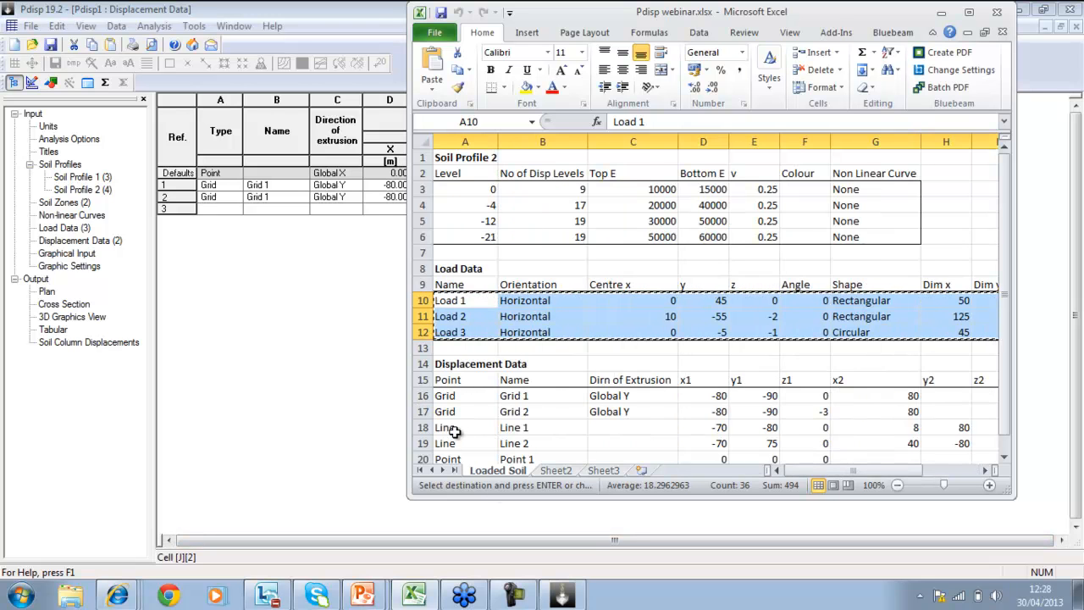
left_click_drag(456, 430, 917, 423)
key("ctrl+c")
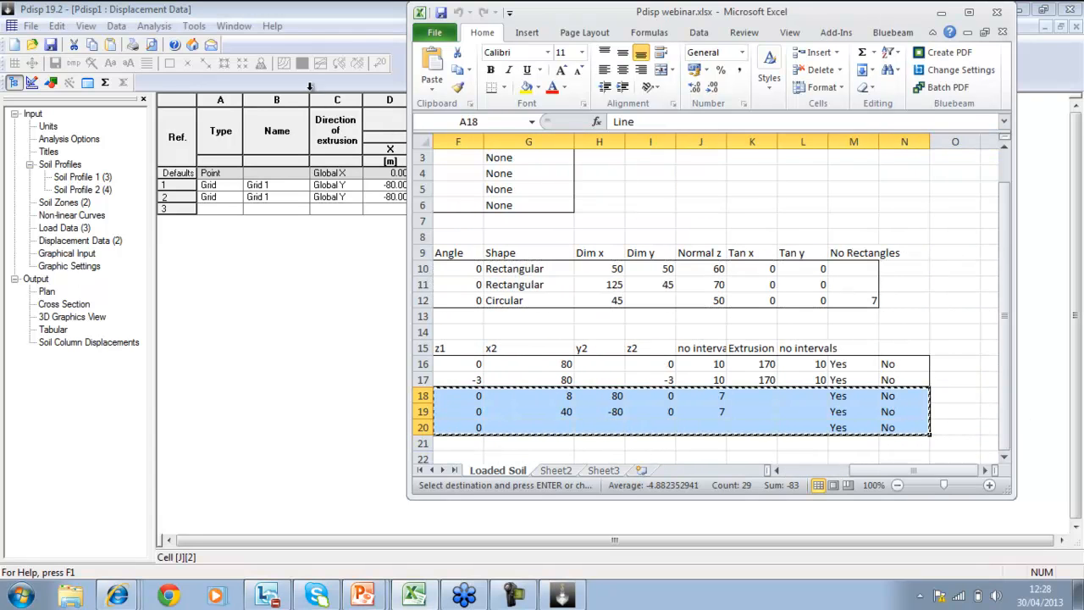
left_click(215, 214)
key("ctrl+v")
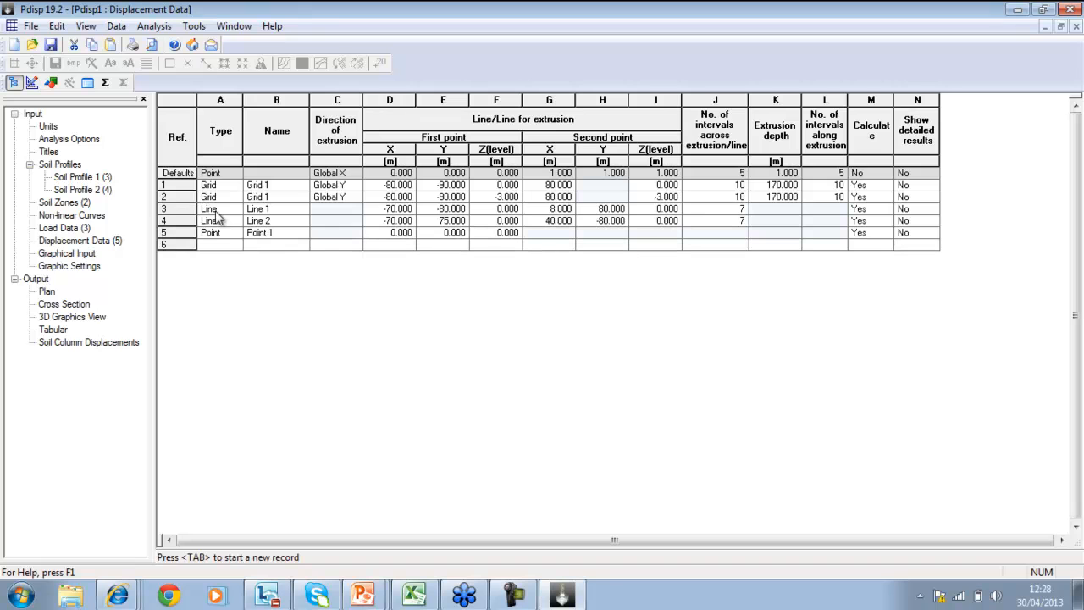
Check the layout in the graphical input, run the analysis past the data check, and review the Boussinesq–Mindlin displacement difference
left_click(62, 256)
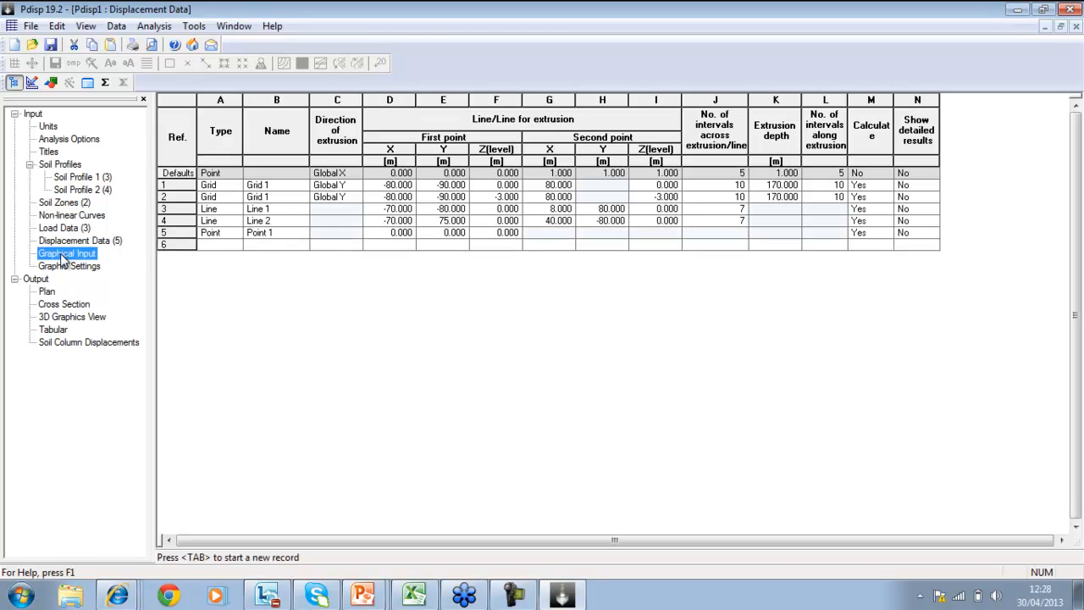
left_click(105, 82)
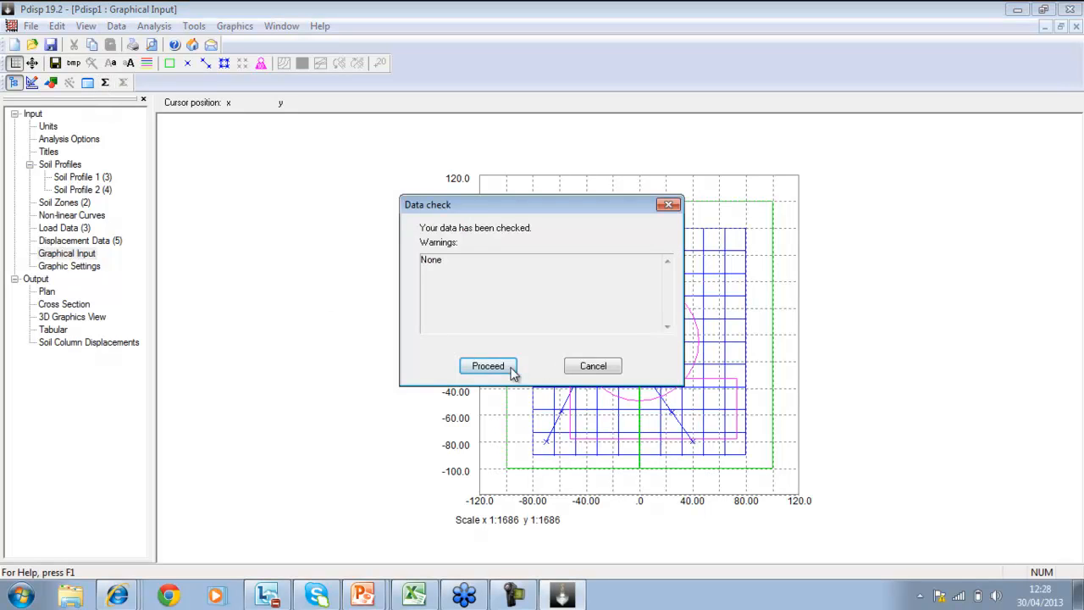
left_click(511, 369)
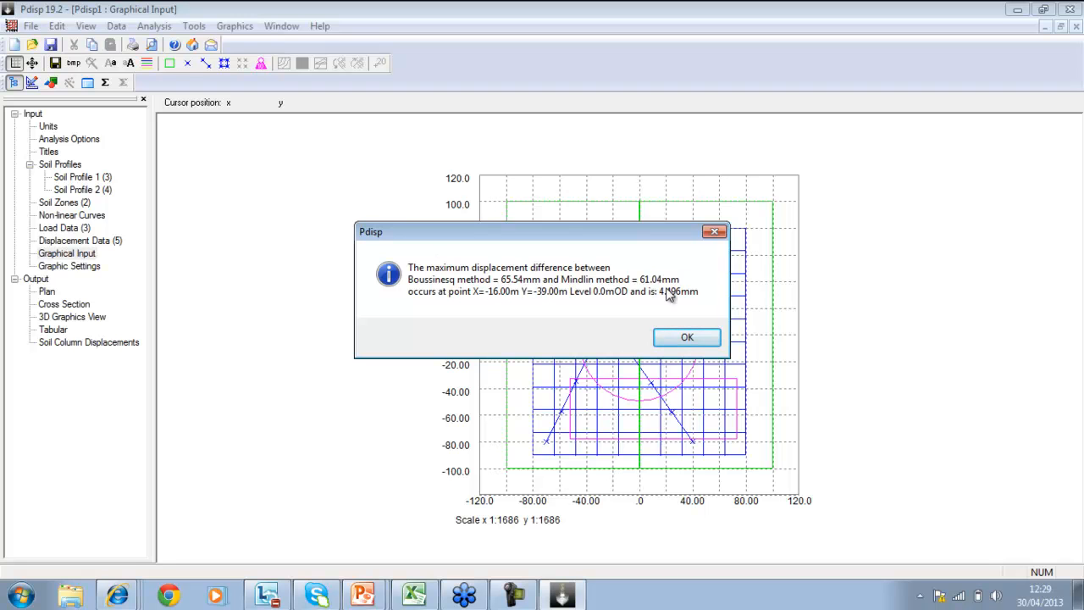
left_click_drag(530, 241, 252, 159)
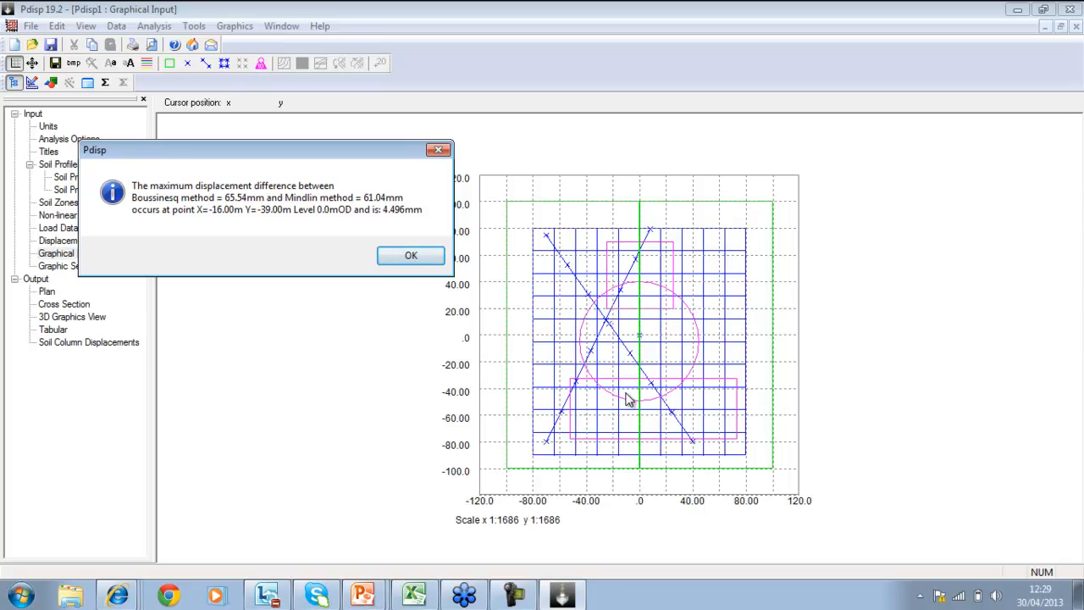
left_click(393, 264)
Include all available items in the tabular output and examine the displacement results for the grids, lines and point
left_click(630, 368)
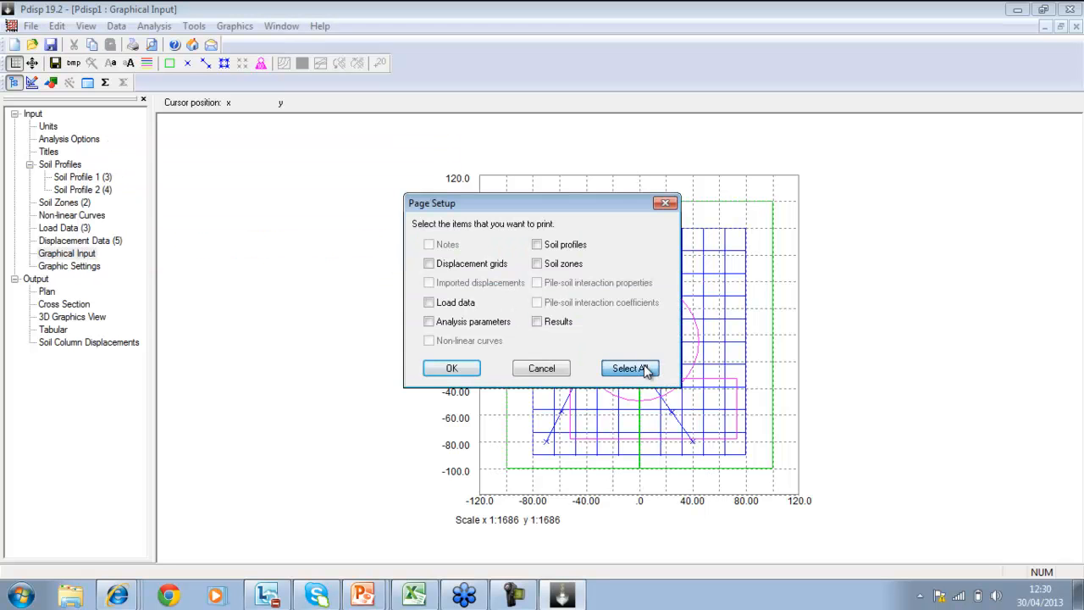
left_click(450, 367)
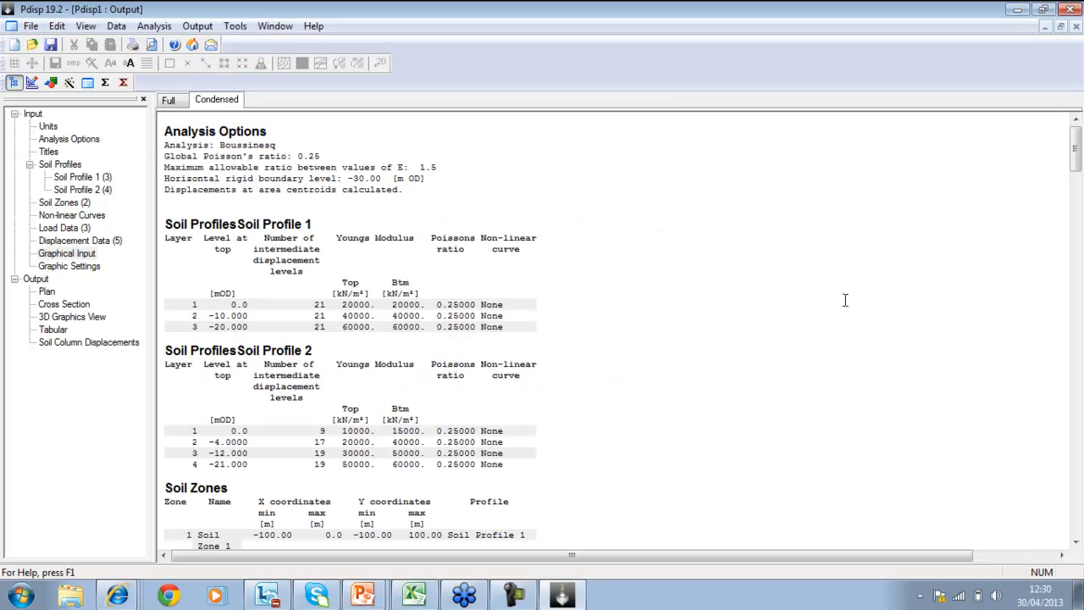
left_click_drag(1074, 151, 1076, 248)
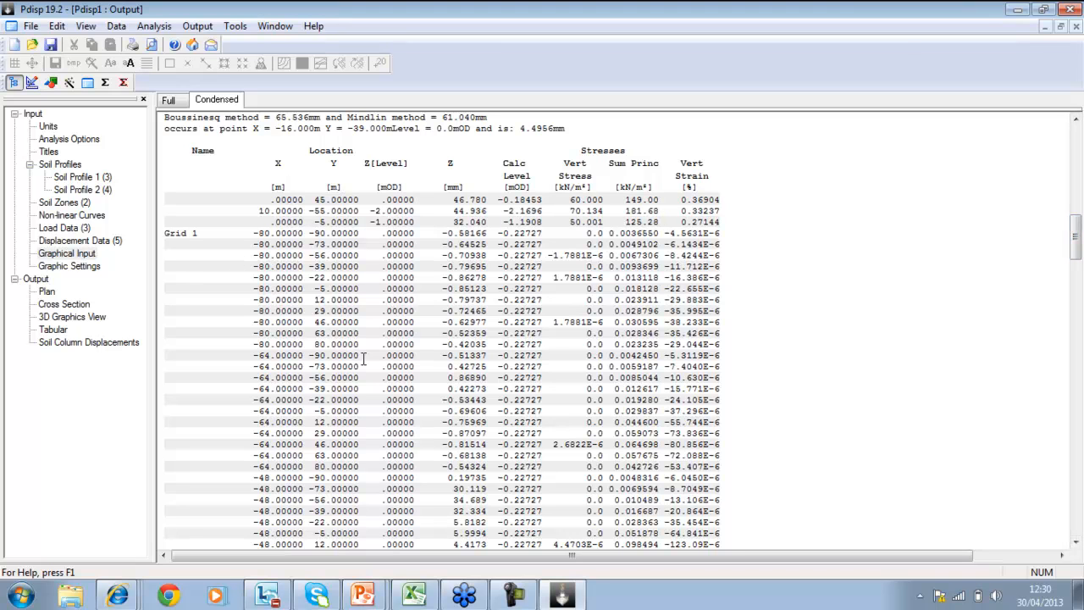
left_click_drag(1076, 254, 1080, 544)
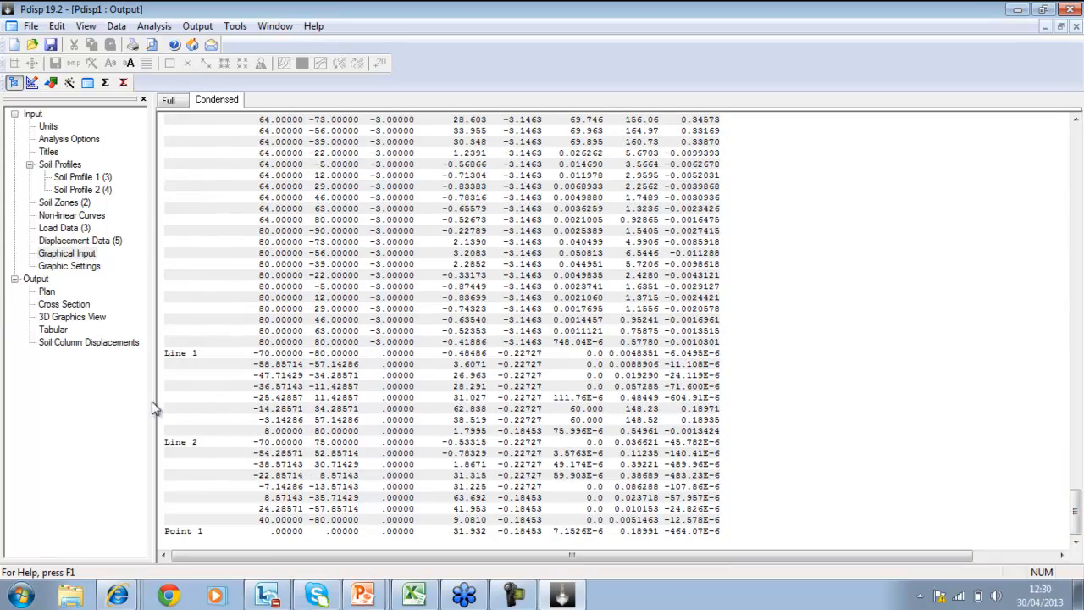
Export the results as a CSV file named test.csv to the Desktop
left_click(30, 27)
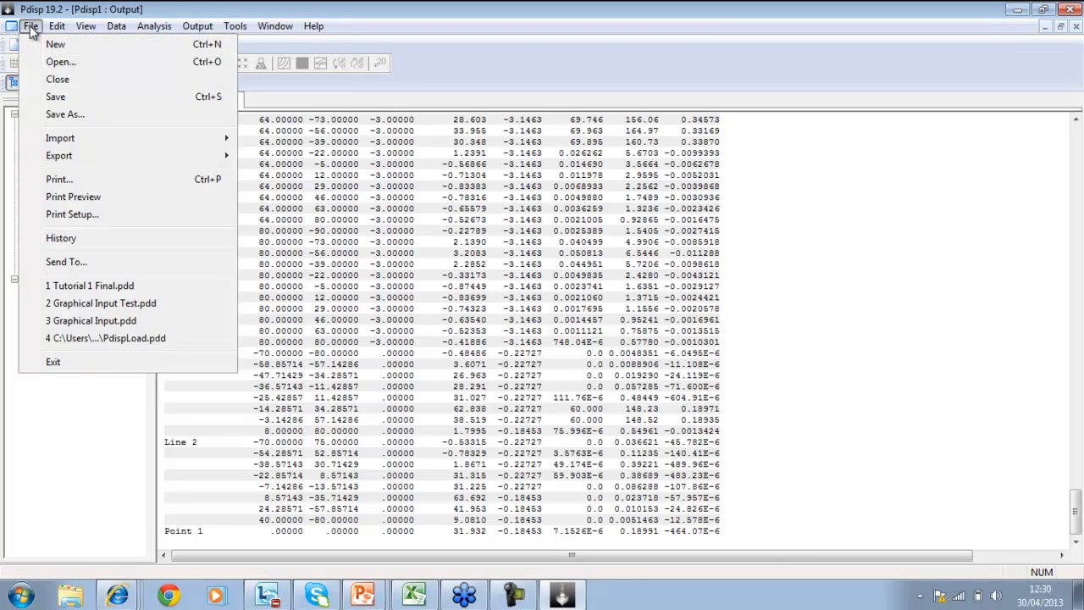
mouse_move(76, 157)
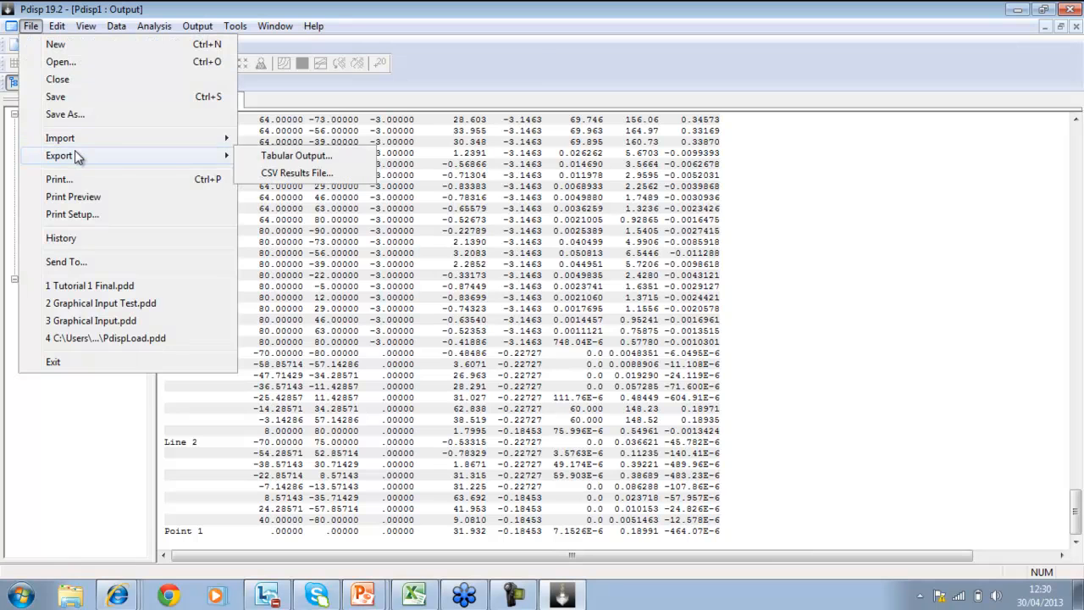
left_click(284, 173)
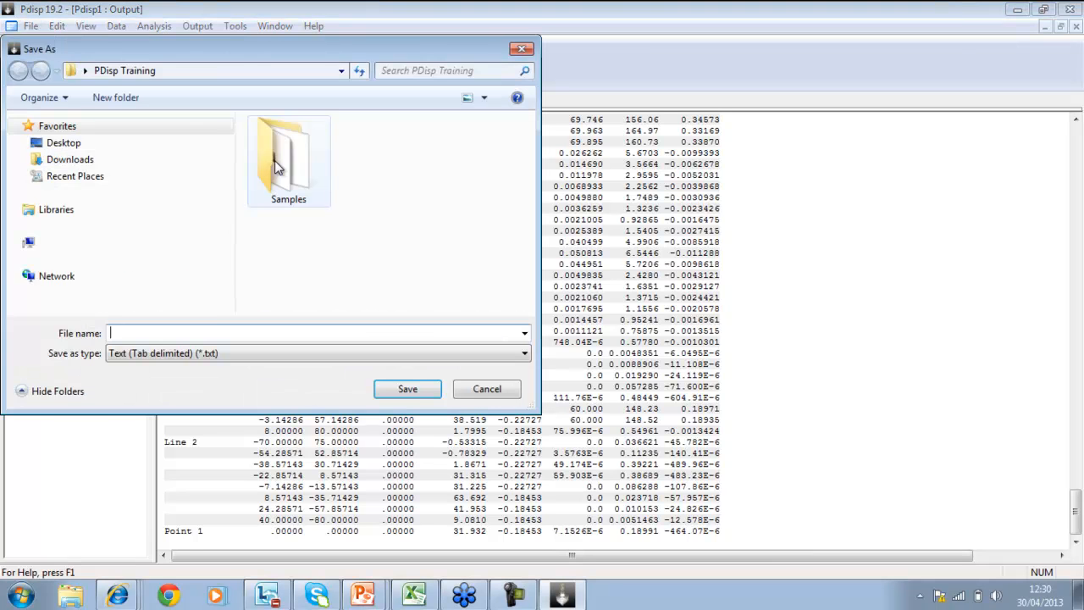
left_click(50, 146)
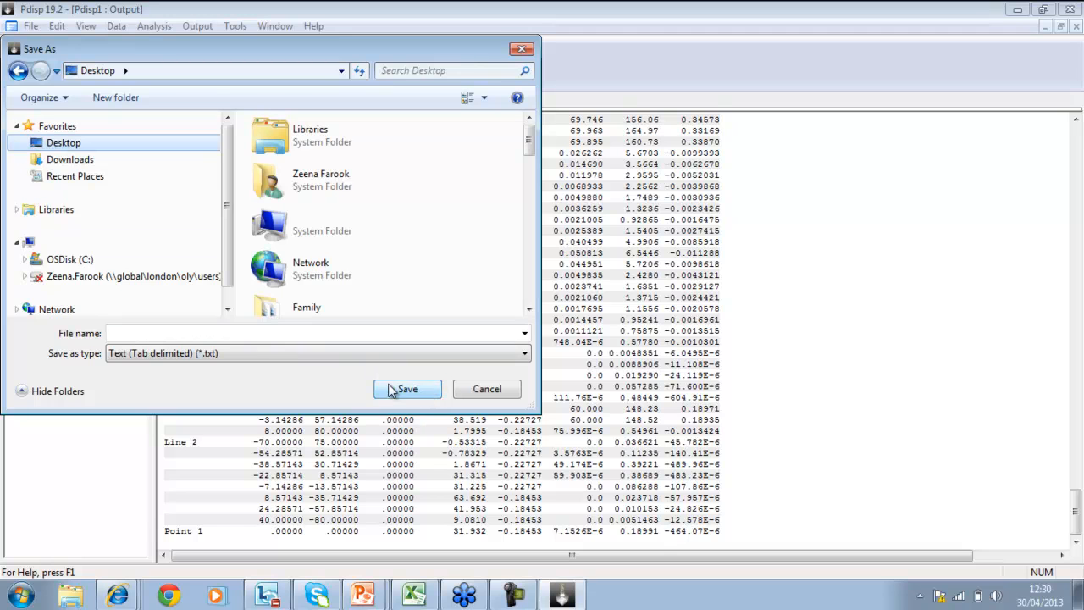
left_click(170, 334)
type("Tes")
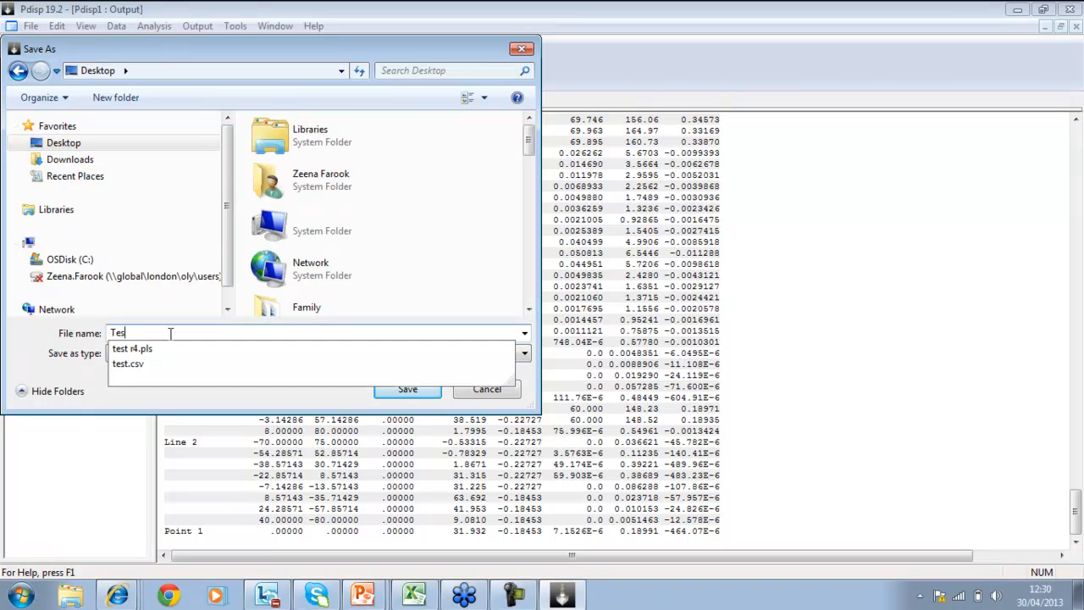
type("t")
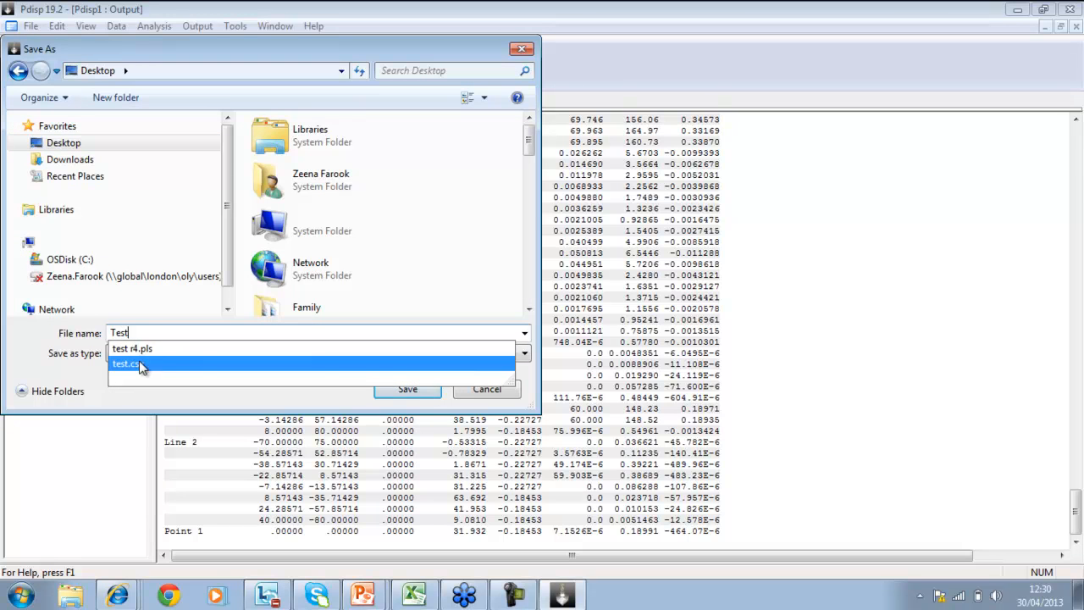
left_click(395, 371)
left_click(410, 390)
left_click(588, 302)
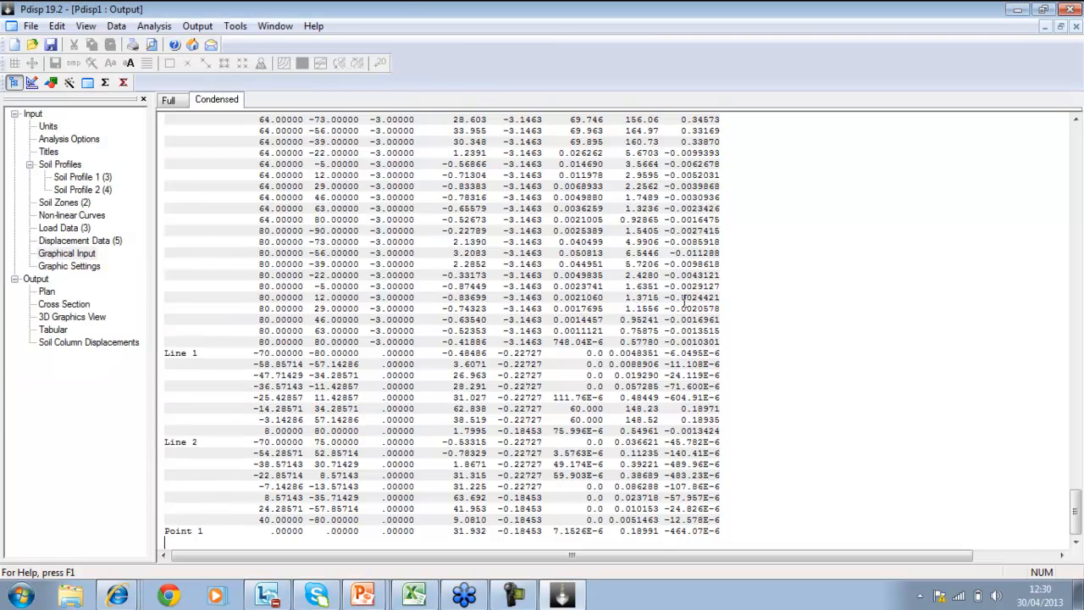
Open test.csv from the desktop in Excel, look through the exported results, close it and return to Pdisp
left_click(1077, 597)
double_click(624, 31)
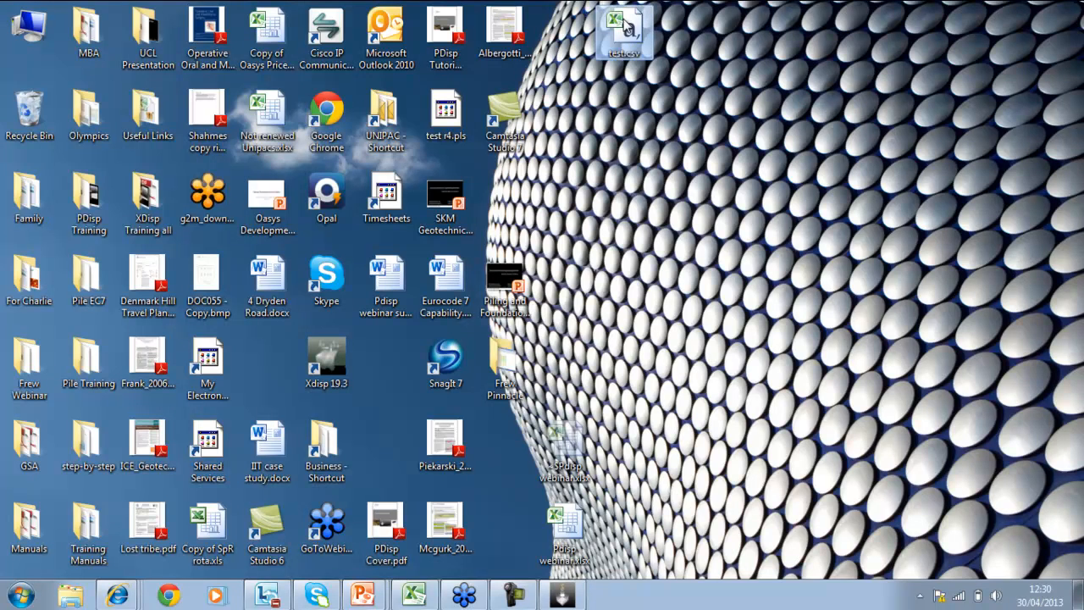
left_click_drag(1005, 164, 1009, 315)
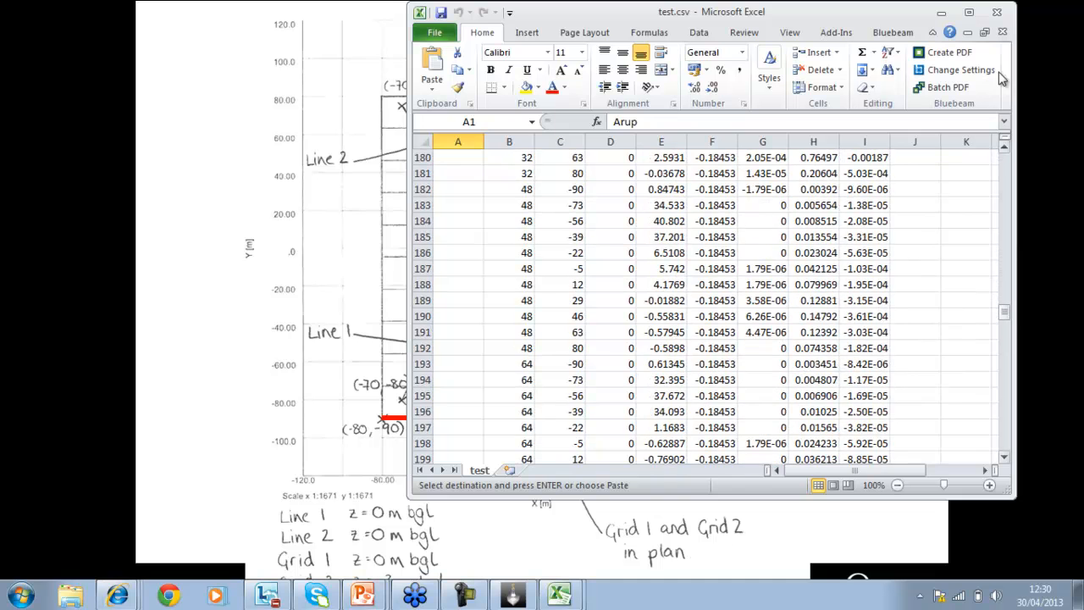
left_click(998, 13)
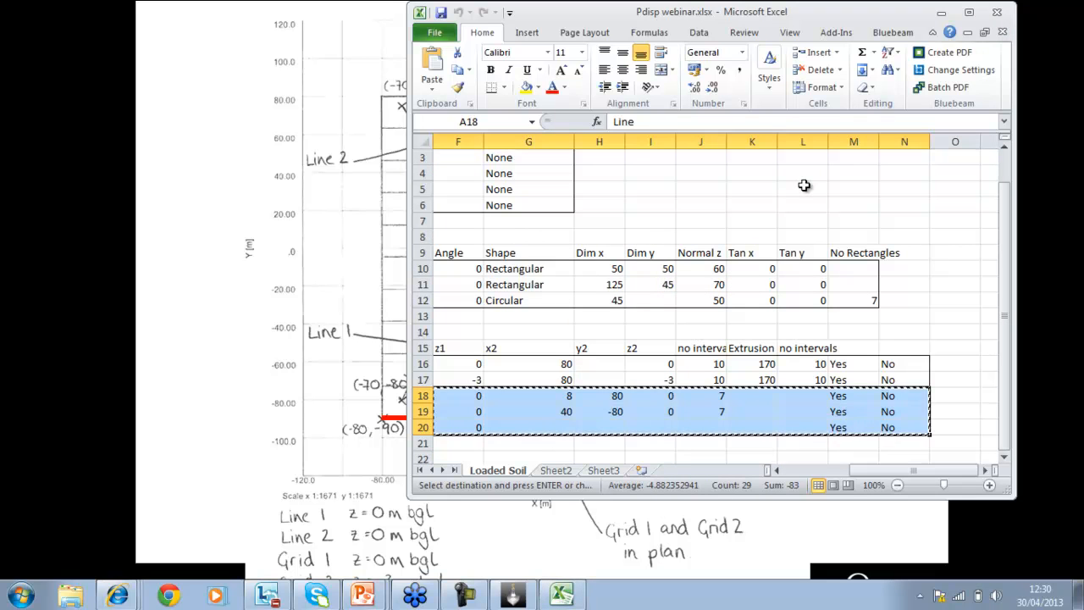
key("alt+Tab")
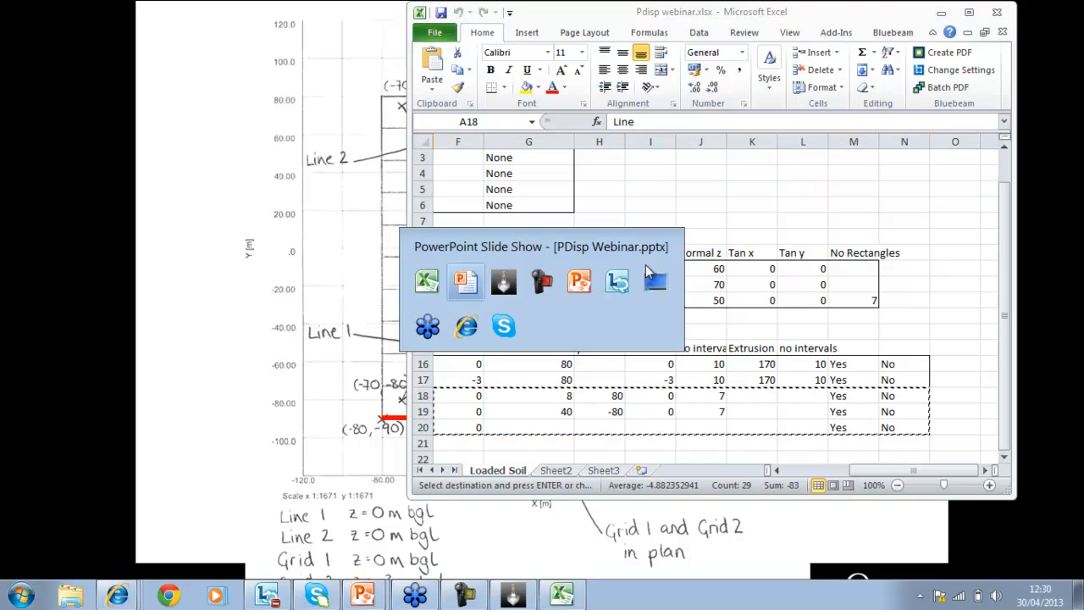
left_click(502, 288)
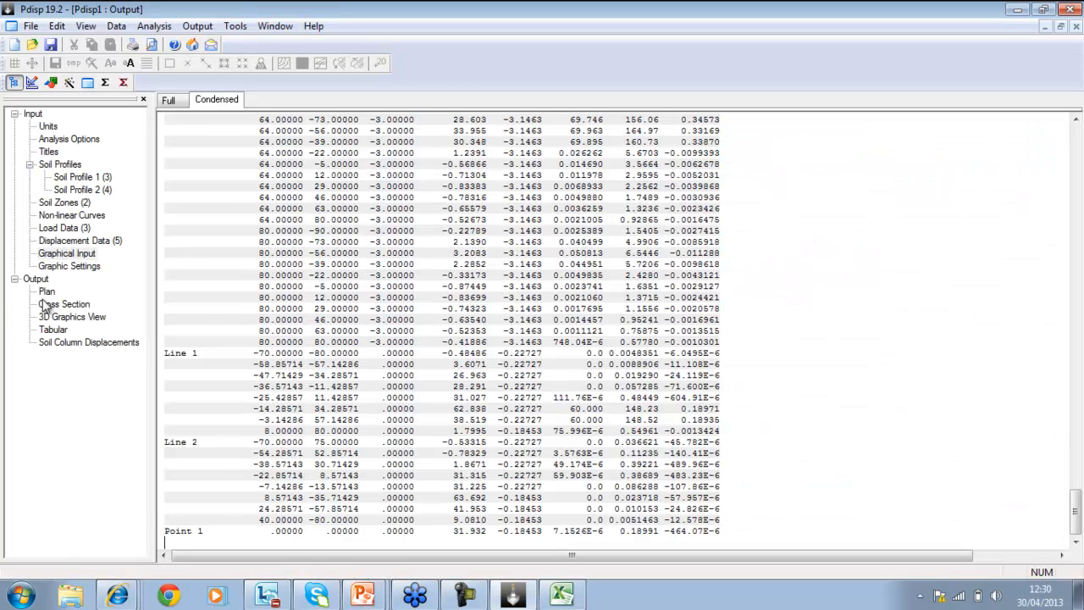
Show the plan output and plot the displacement results graph for Line 2
left_click(47, 292)
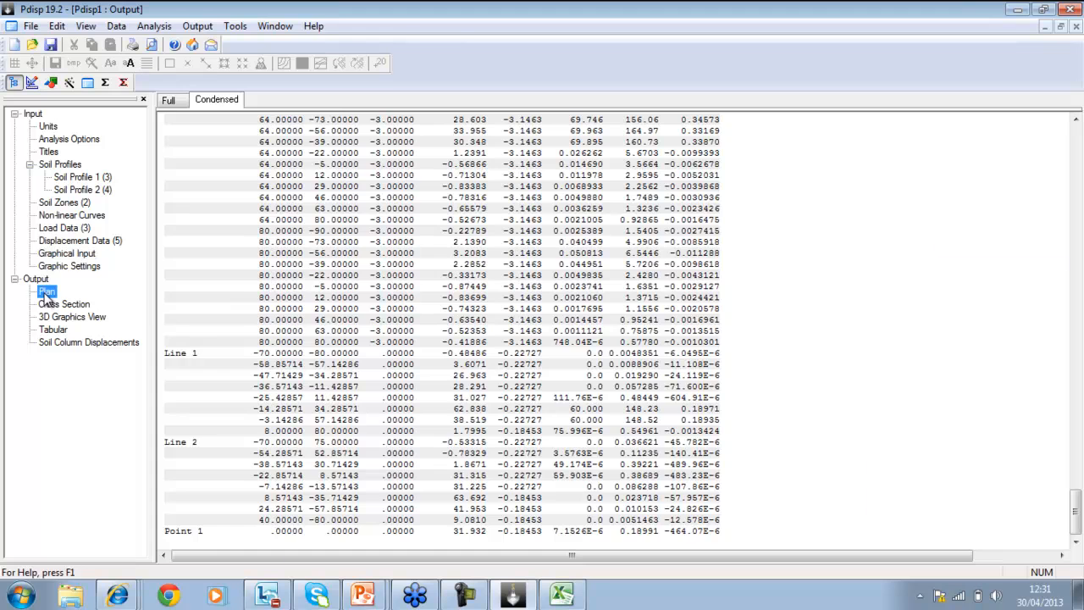
double_click(46, 292)
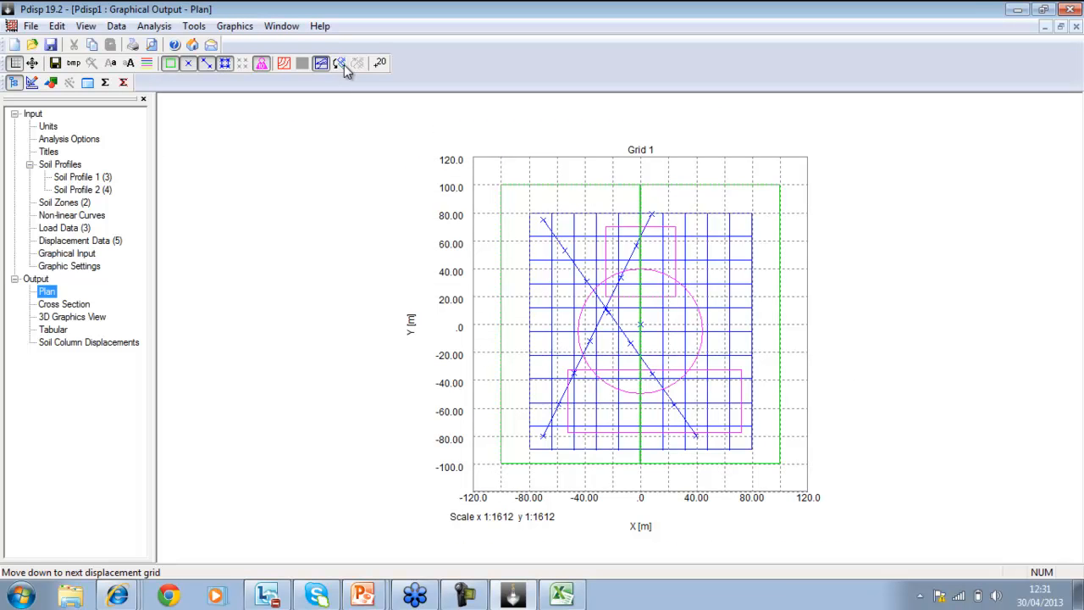
left_click(319, 63)
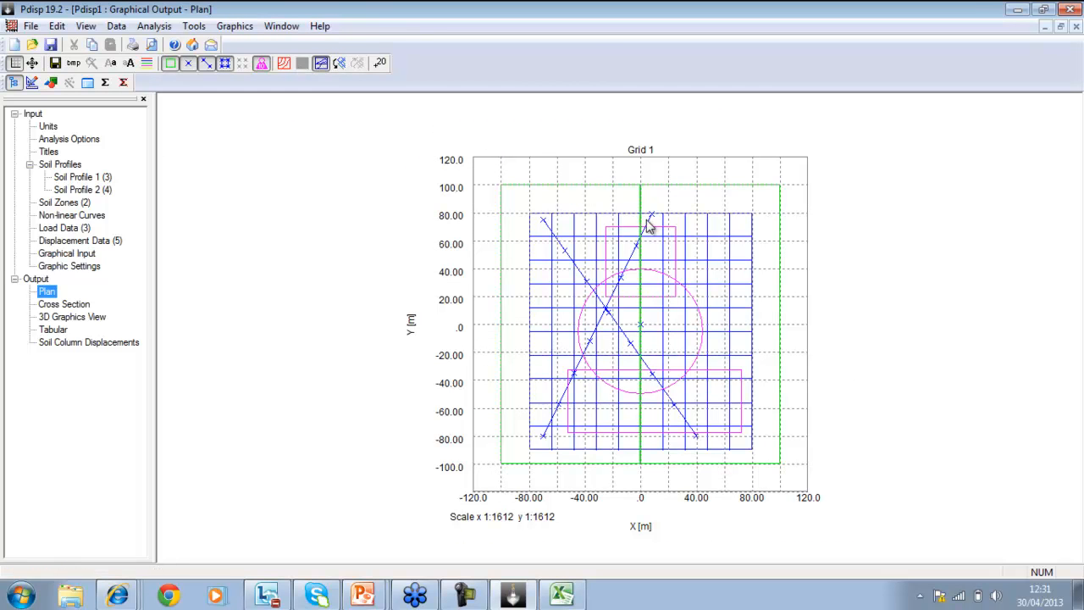
left_click(564, 248)
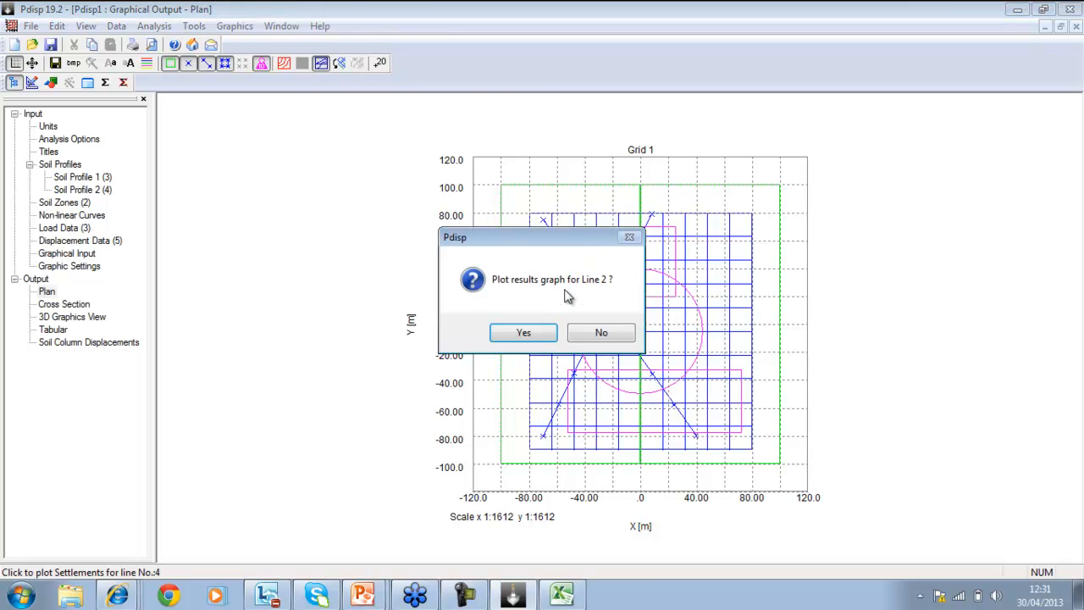
left_click(523, 332)
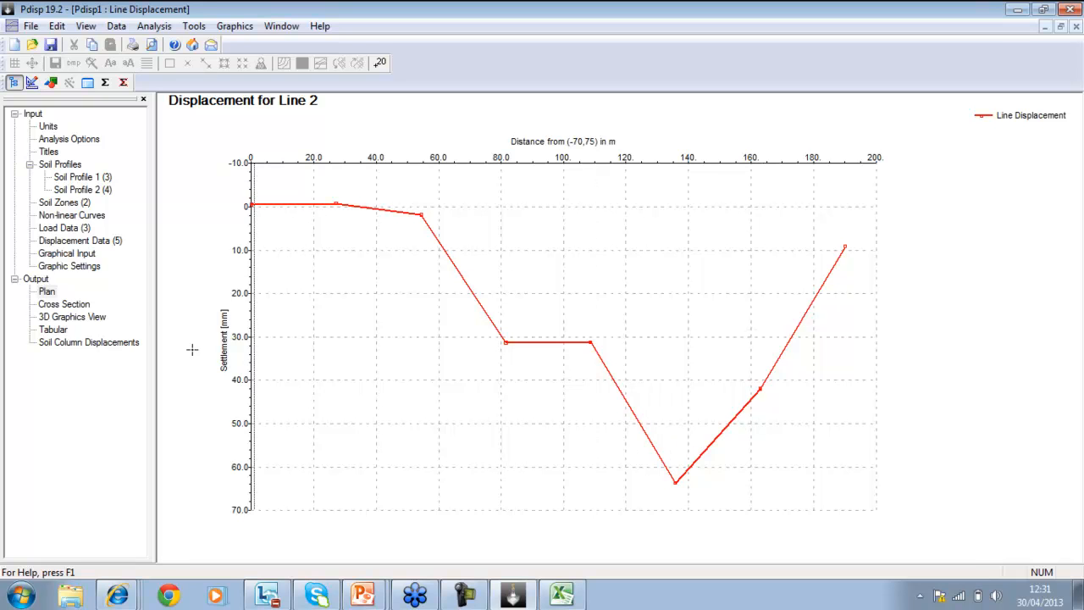
Set Line 1's number of intervals to 20 in the displacement data table
left_click(76, 241)
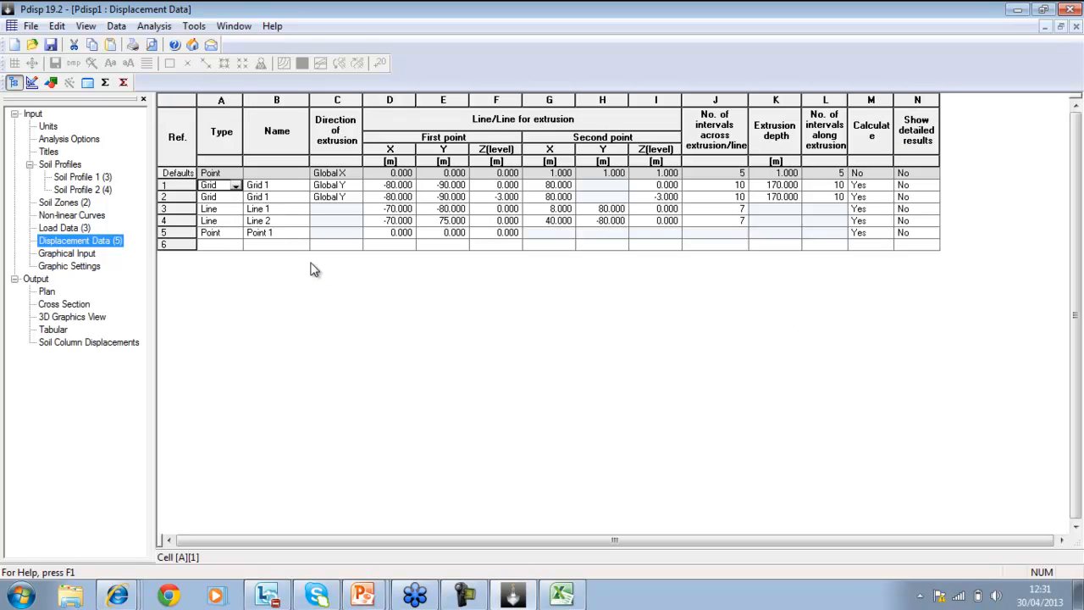
left_click(720, 213)
type("20")
key("Return")
left_click(620, 335)
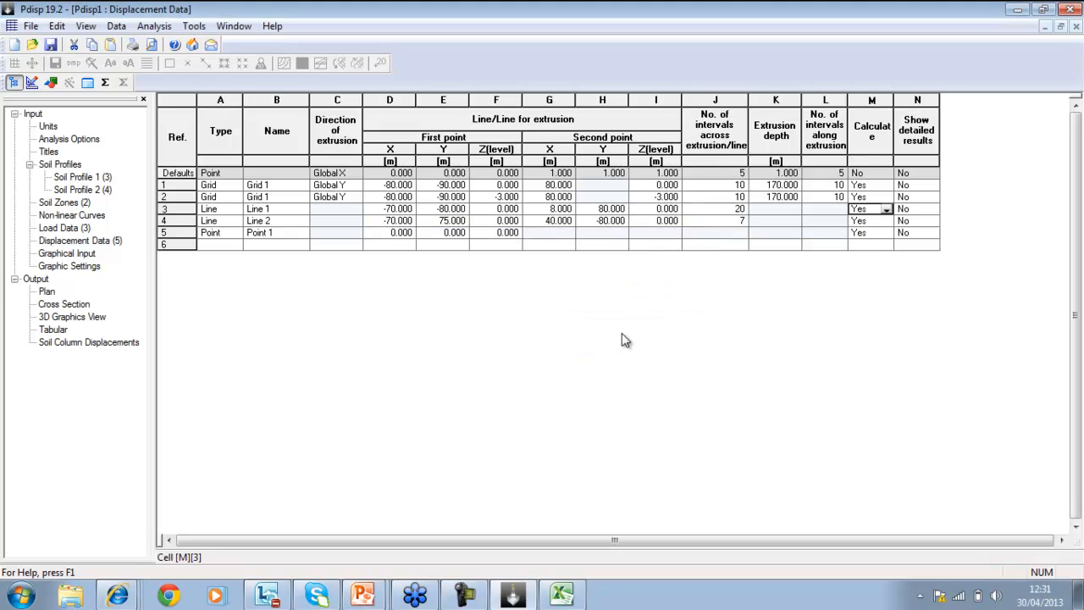
Set Line 2's number of intervals to 20 and rerun the analysis, keeping the preselected items for the results output
type("20")
key("Tab")
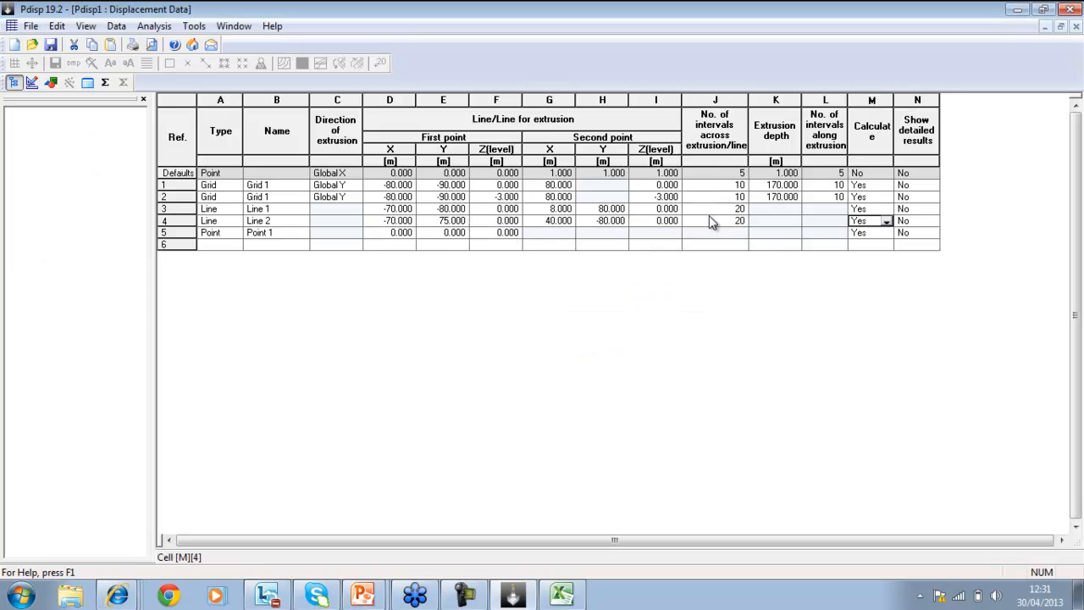
left_click(105, 82)
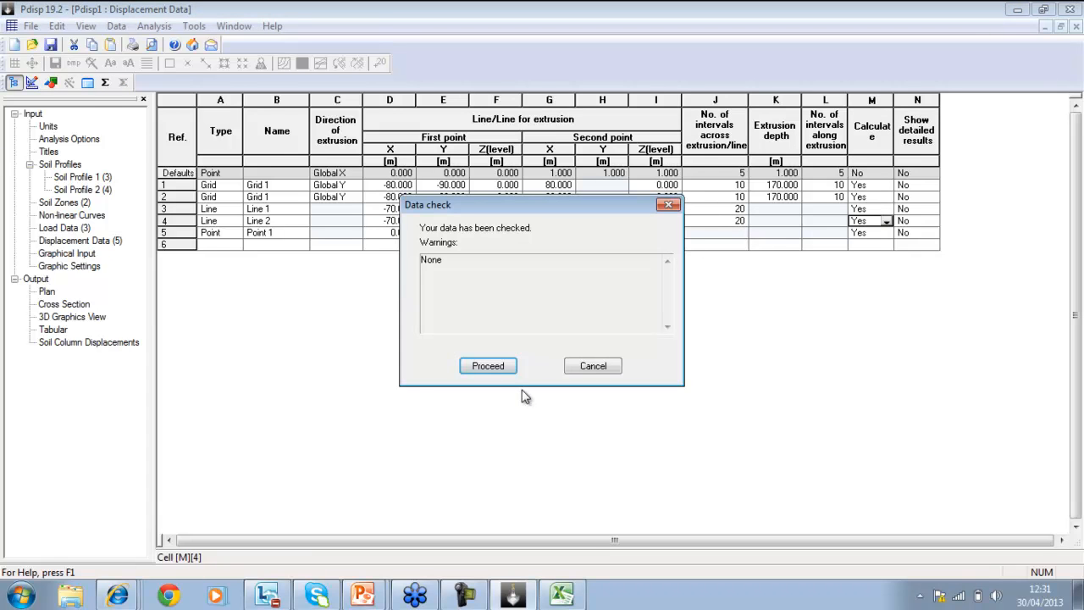
left_click(489, 367)
left_click(689, 339)
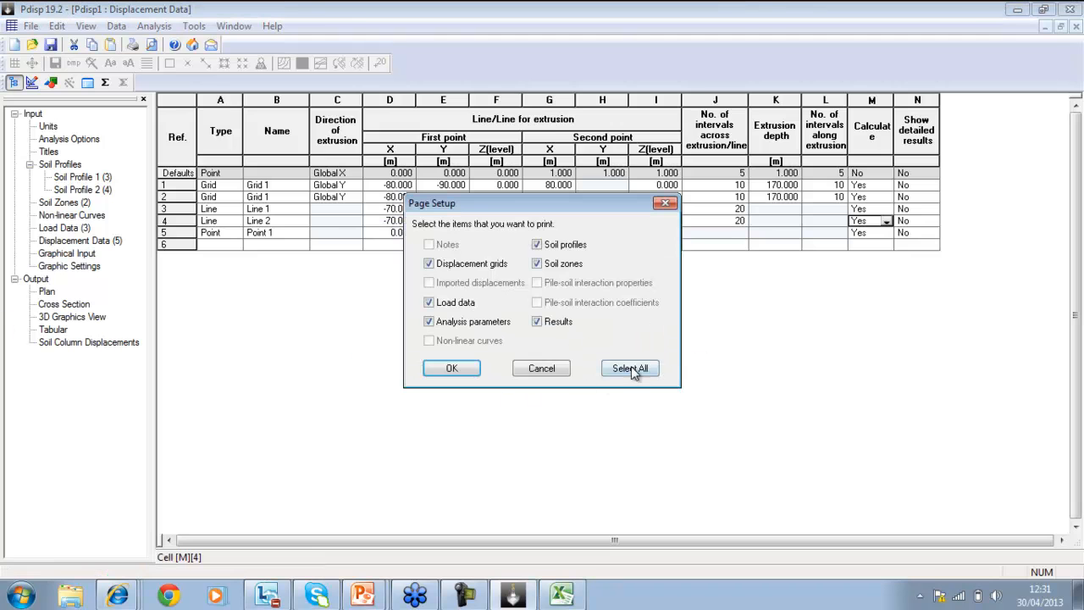
left_click(451, 367)
Plot the updated displacement graph for Line 2 from the plan output
left_click(46, 292)
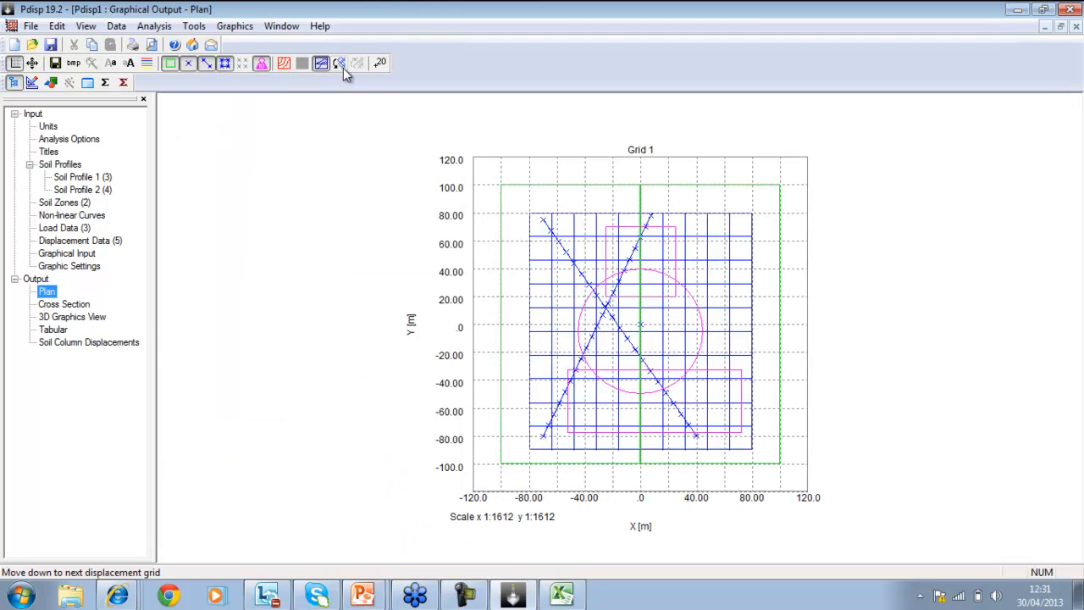
left_click(548, 228)
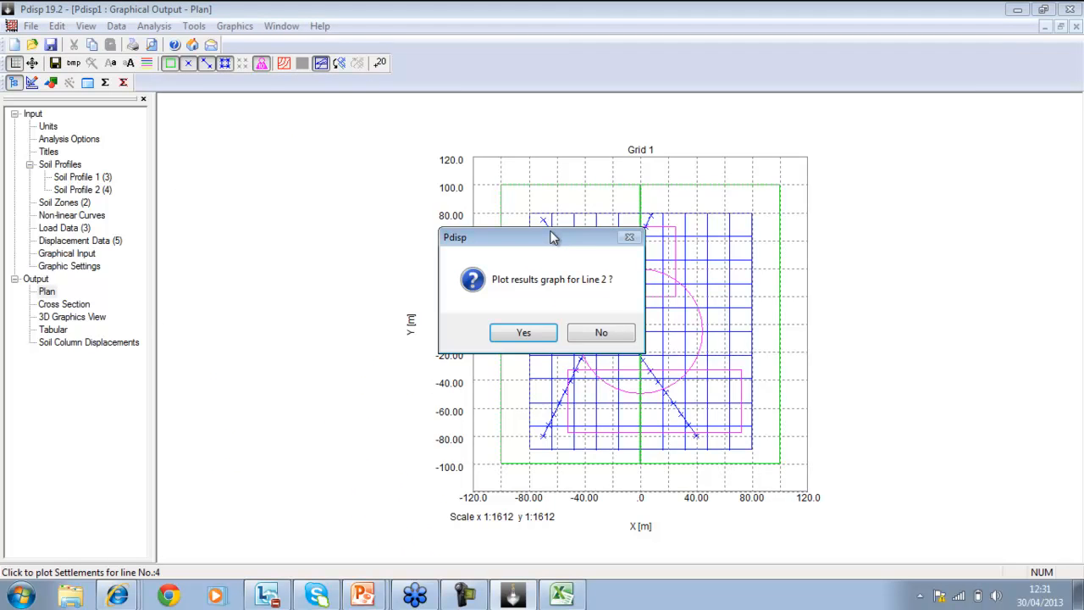
left_click(513, 330)
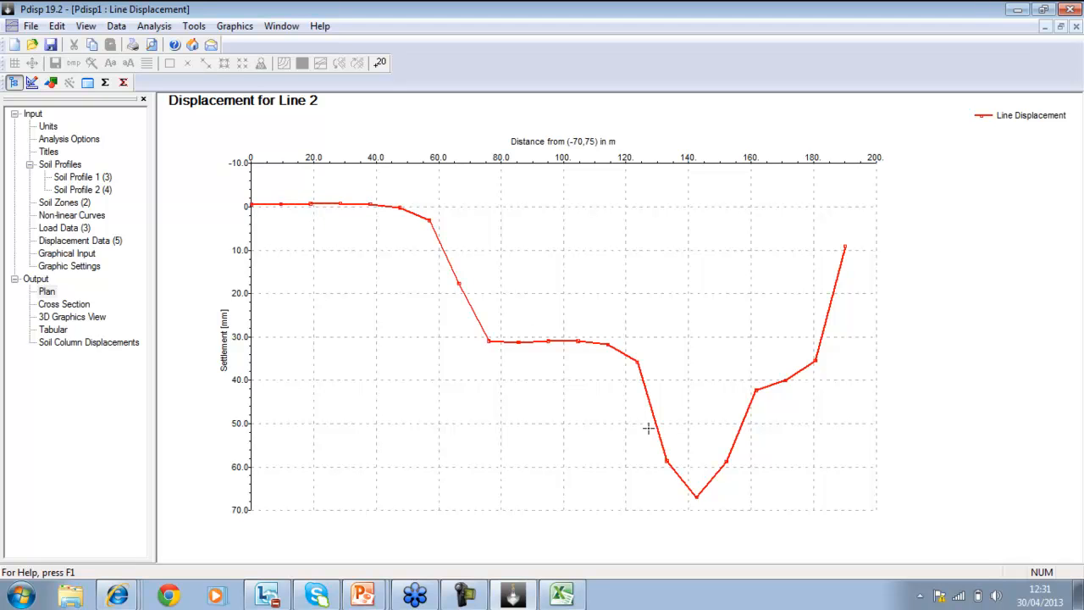
Return to the plan output and display Grid 1's settlement contours as filled colour bands
left_click(47, 292)
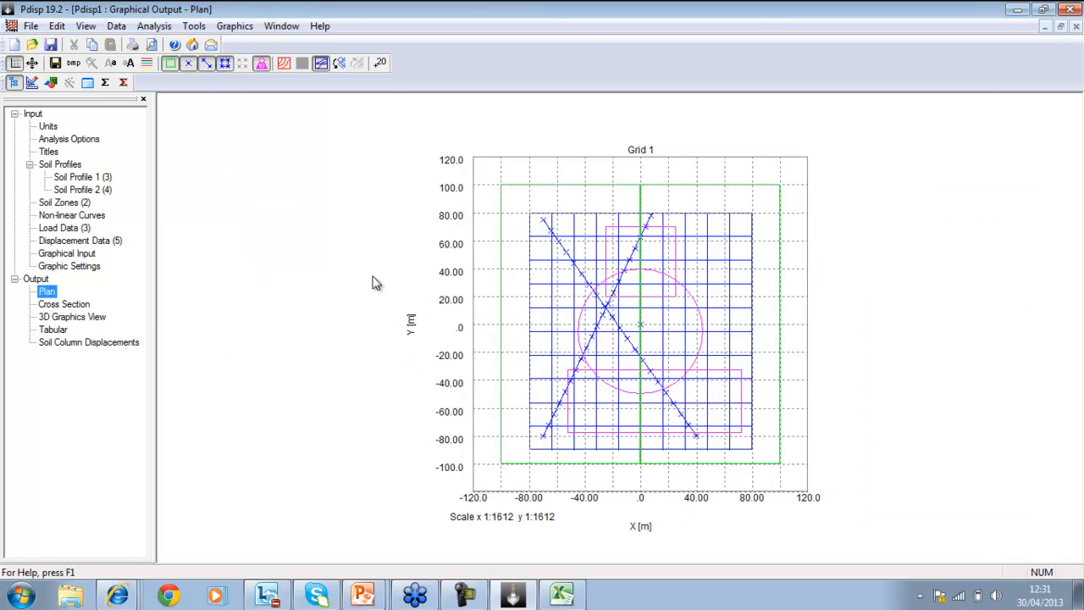
left_click(285, 63)
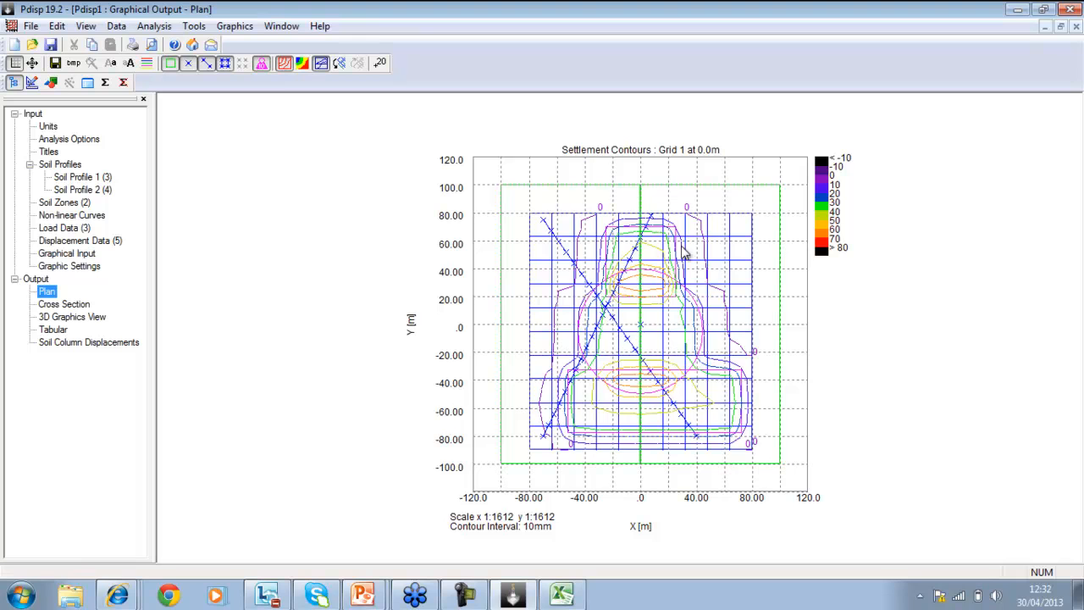
left_click(302, 64)
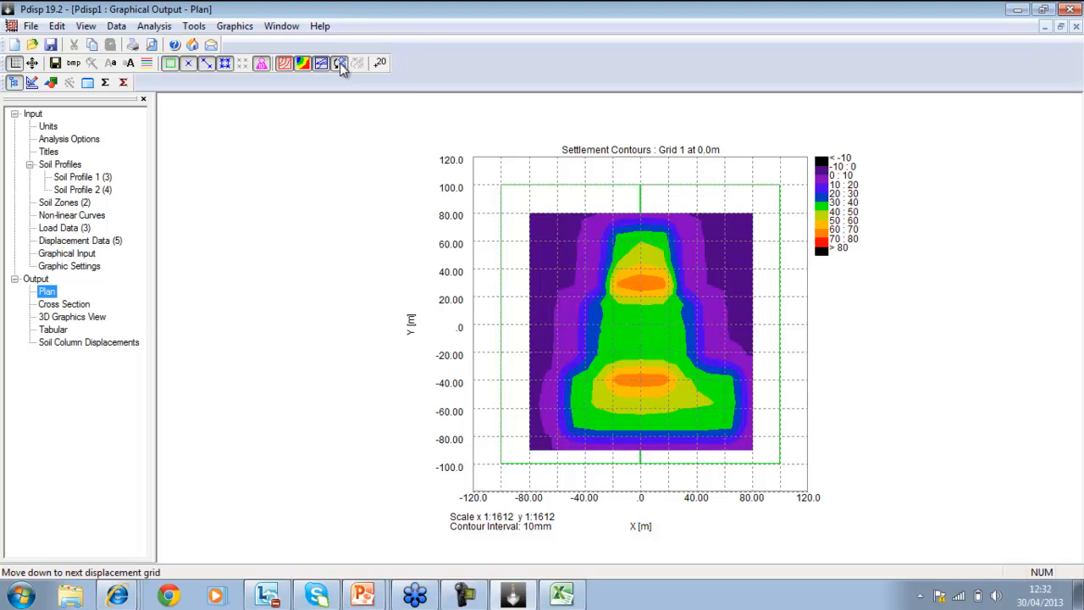
View the settlement contours of Grid 2 at -3 m, return to Grid 1 and restore the full plan extent
left_click(339, 62)
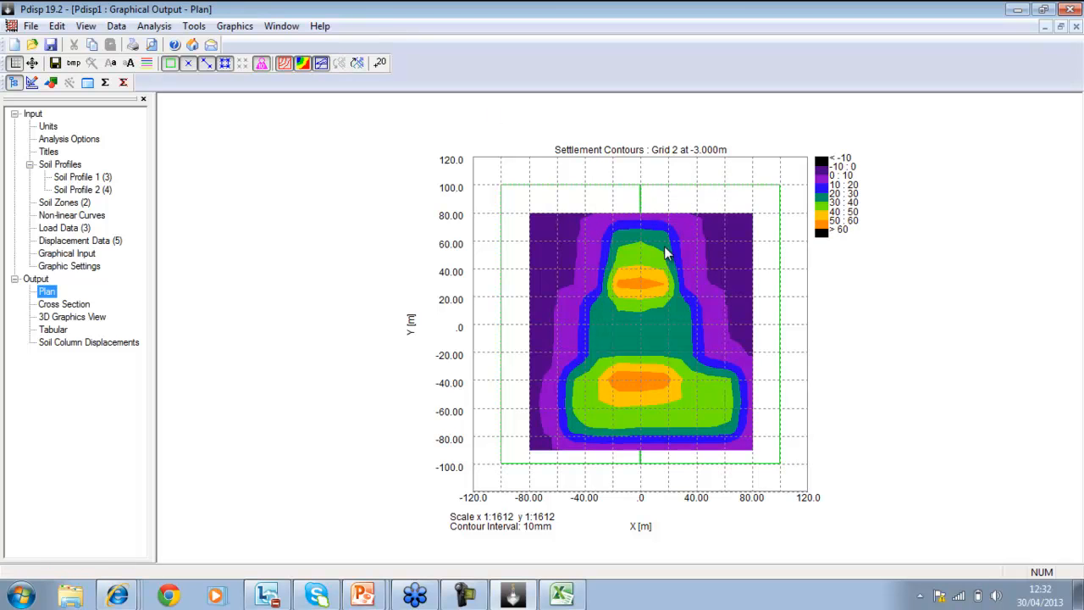
left_click(361, 64)
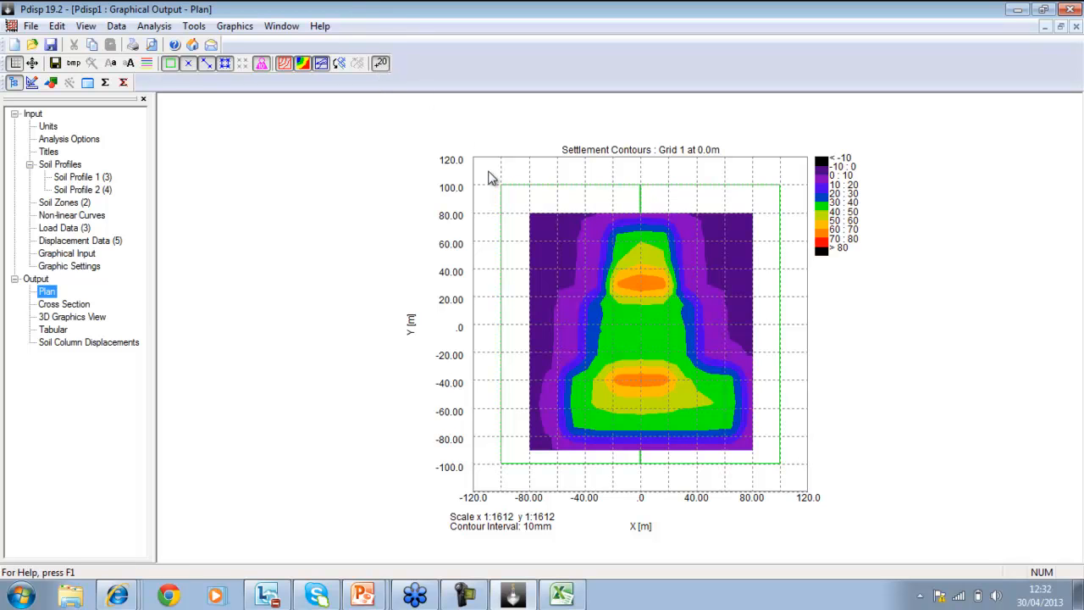
left_click_drag(483, 166, 505, 185)
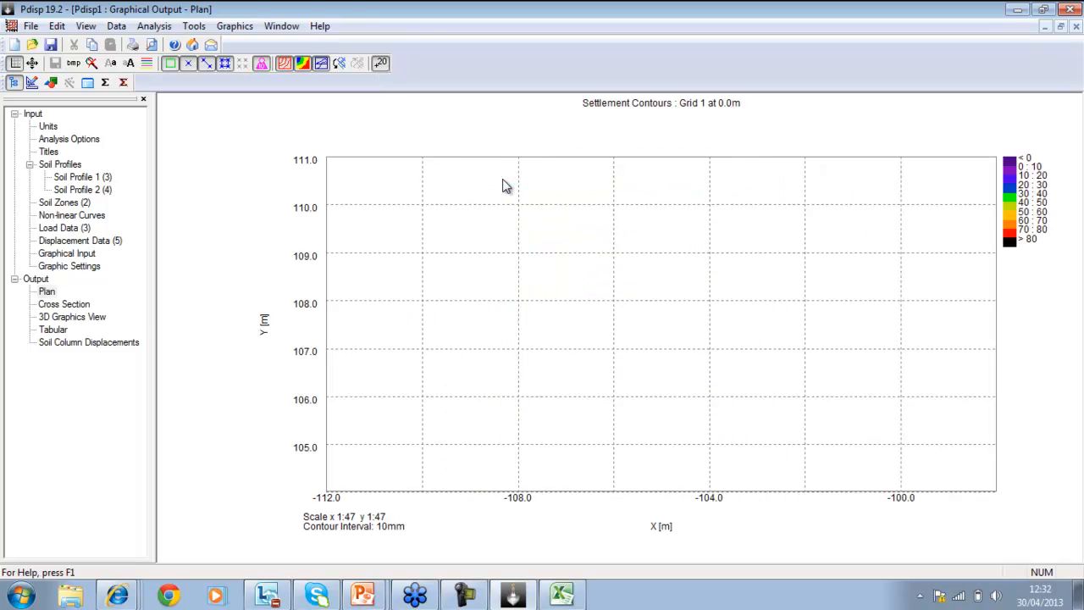
left_click(91, 63)
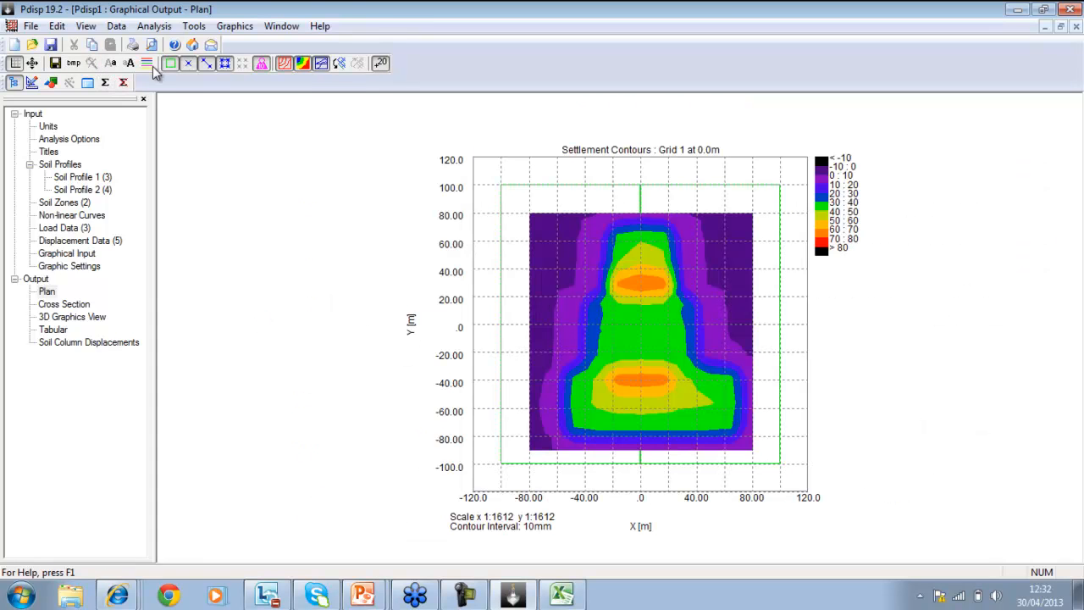
Show the 3D graphics view and apply wire frame display to the soil profiles so loads and displacements can be shown
left_click(73, 317)
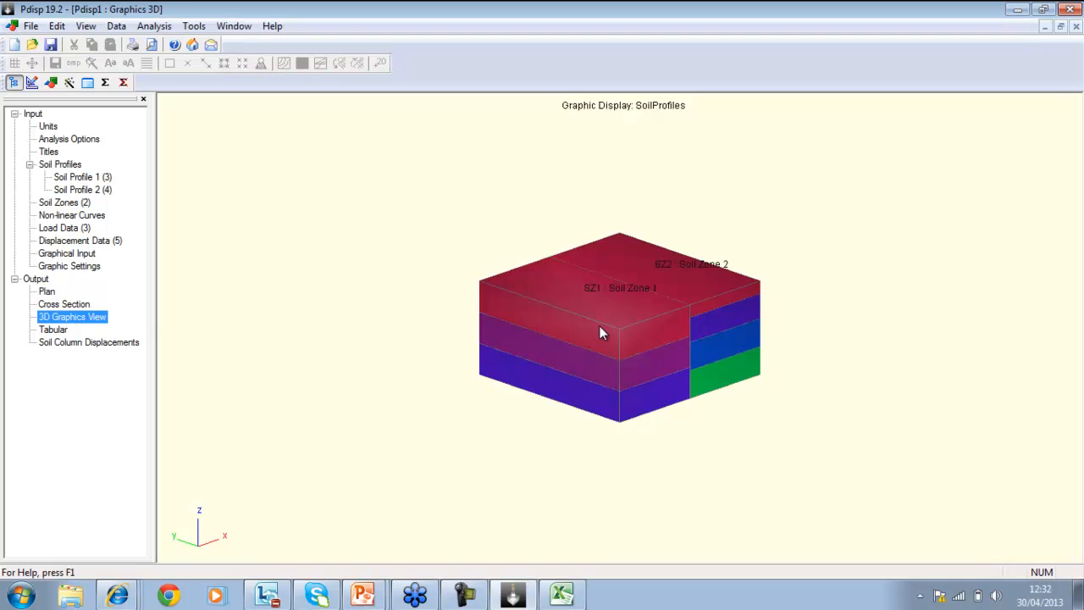
left_click(599, 326)
scroll(599, 325, "up", 5)
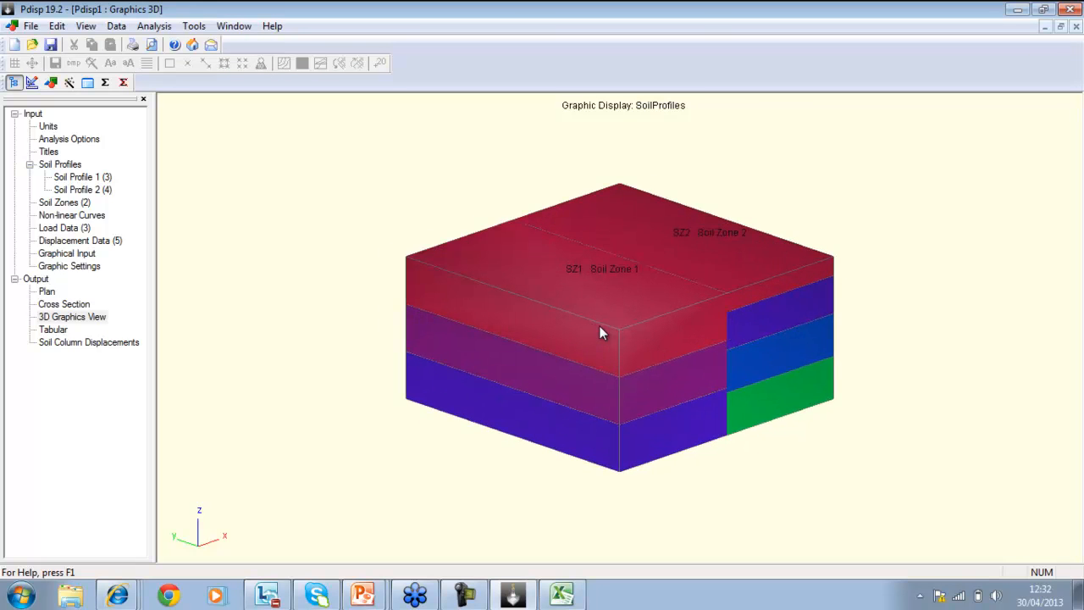
right_click(280, 282)
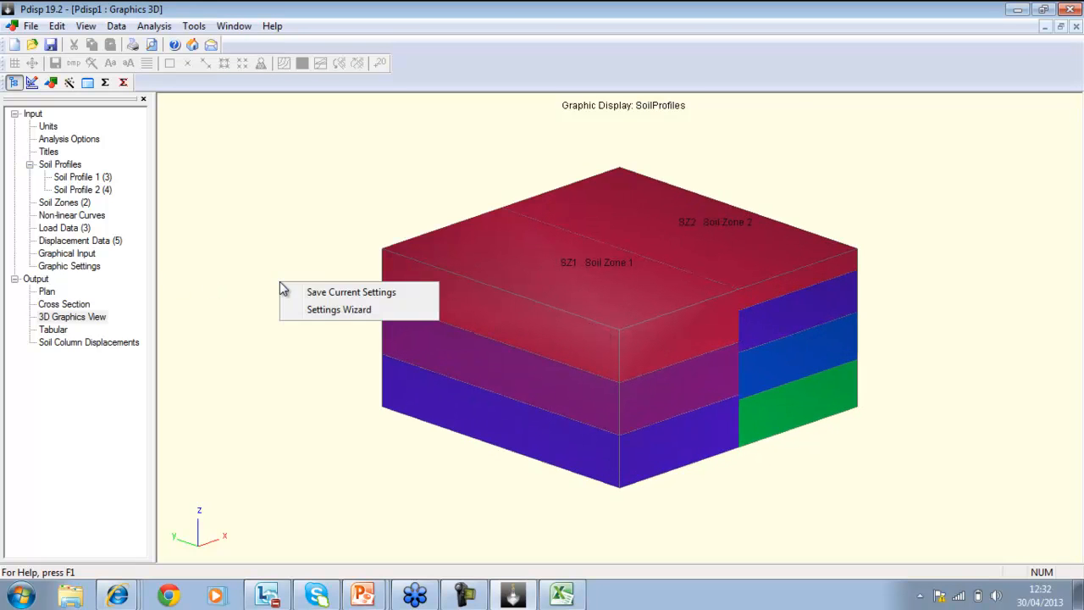
left_click(324, 312)
left_click_drag(449, 74, 317, 65)
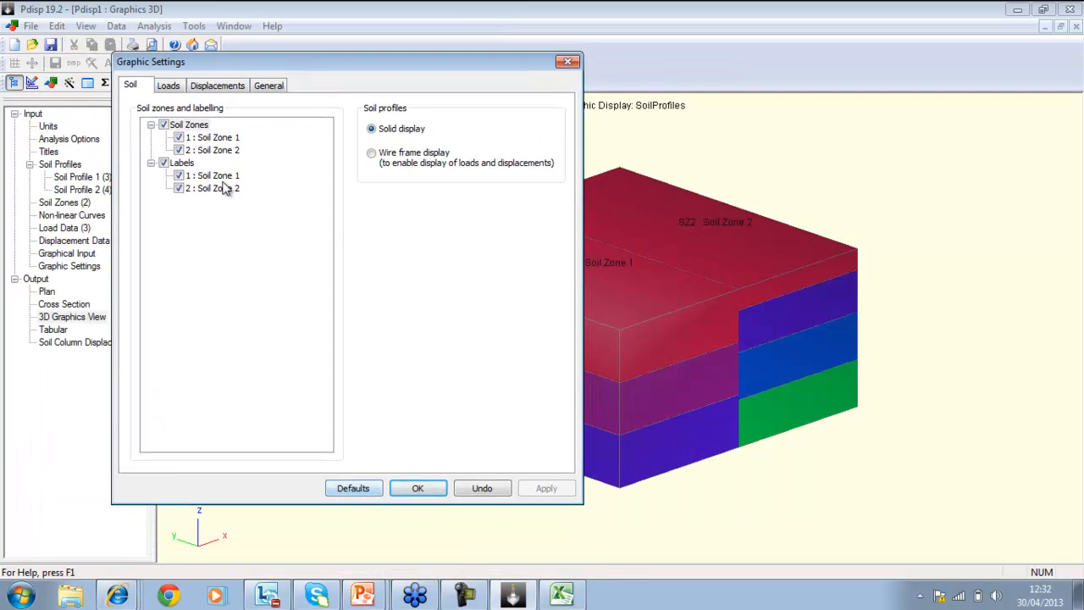
left_click(371, 152)
left_click_drag(369, 67, 269, 59)
left_click(447, 480)
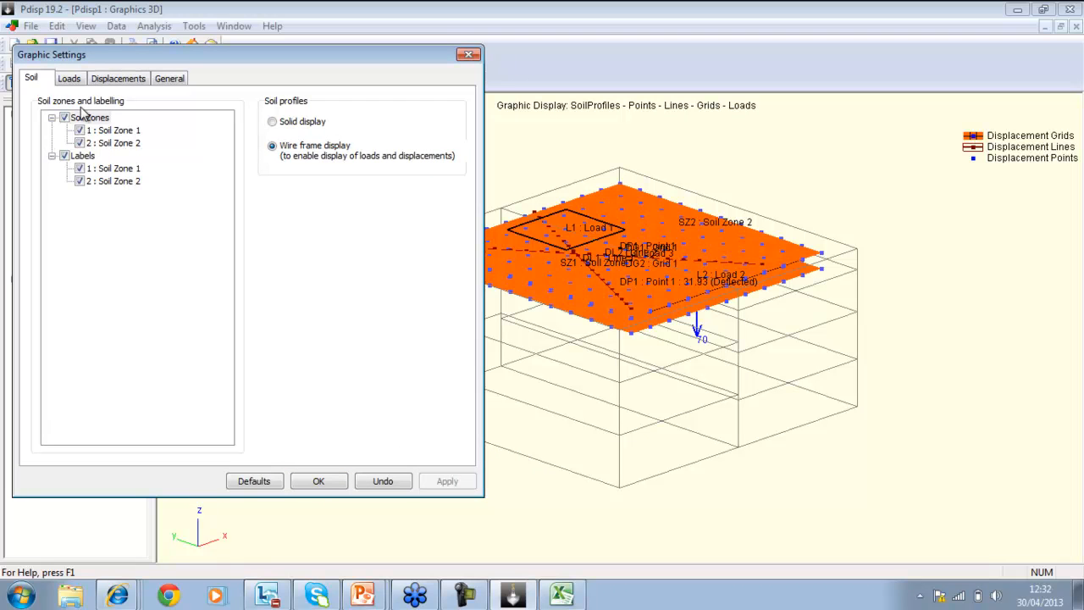
Apply displacement display settings with Deflected on and Undeflected and Display nodes off
left_click(117, 79)
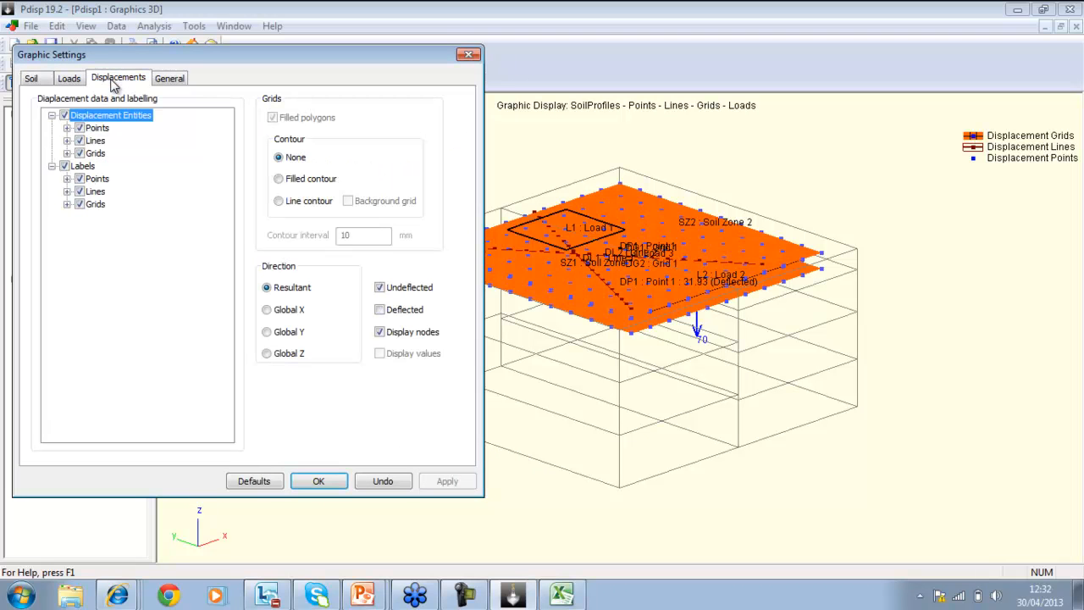
left_click(380, 331)
left_click(379, 288)
left_click(383, 311)
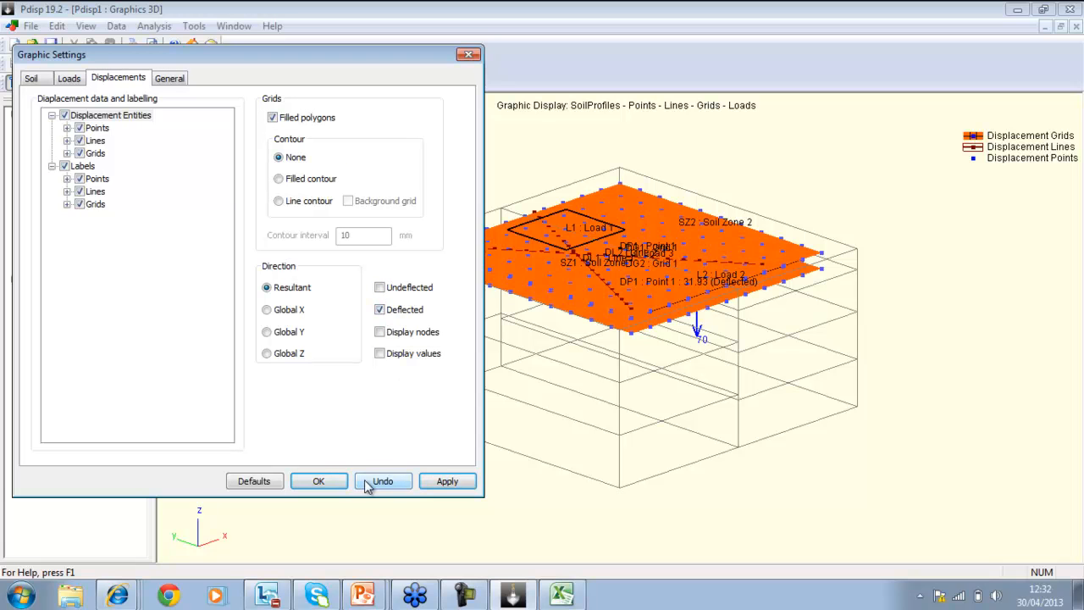
left_click(447, 481)
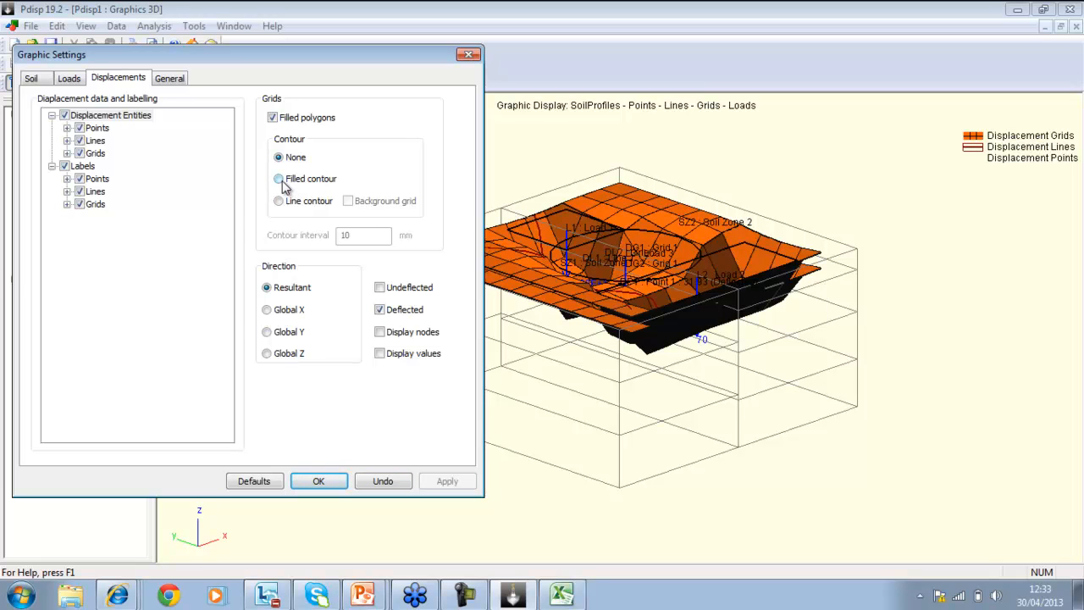
Display the displacement grids as line contours with a 30 mm contour interval and inspect them in 3D
left_click(279, 202)
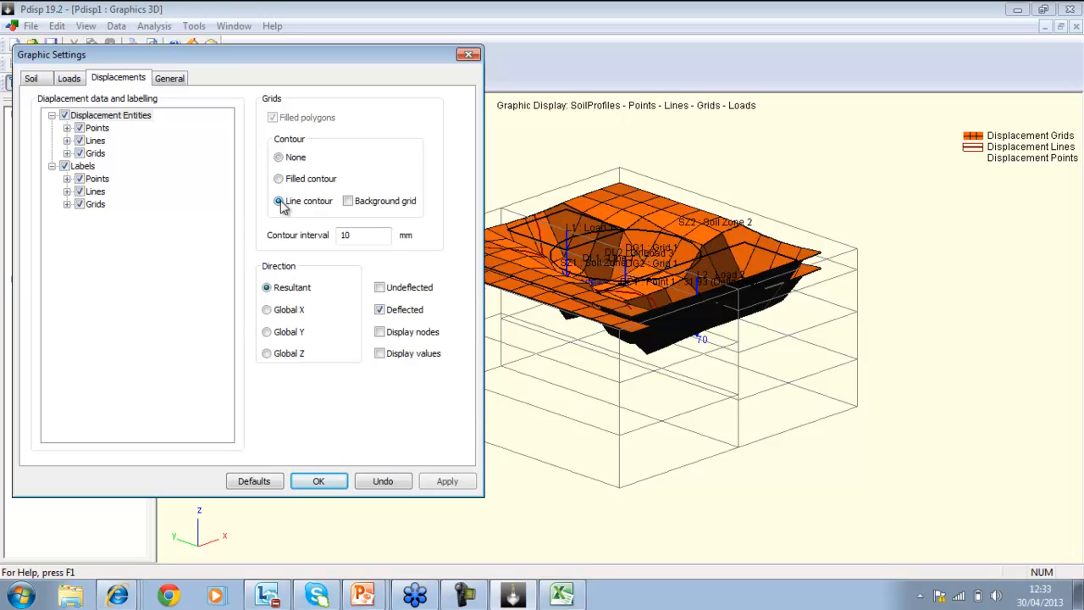
double_click(361, 241)
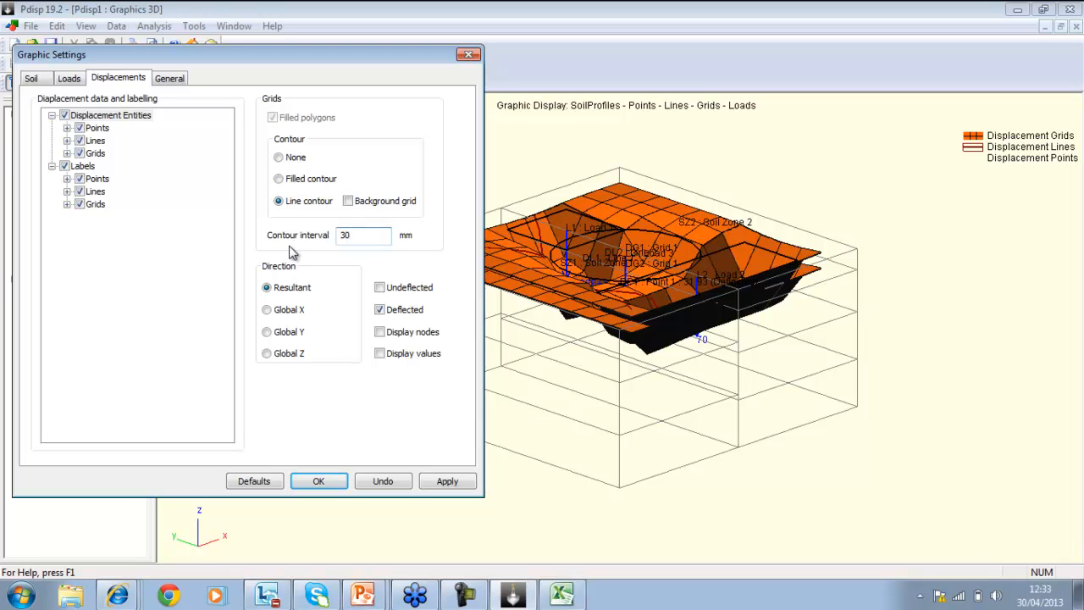
left_click(320, 481)
left_click_drag(676, 403, 500, 339)
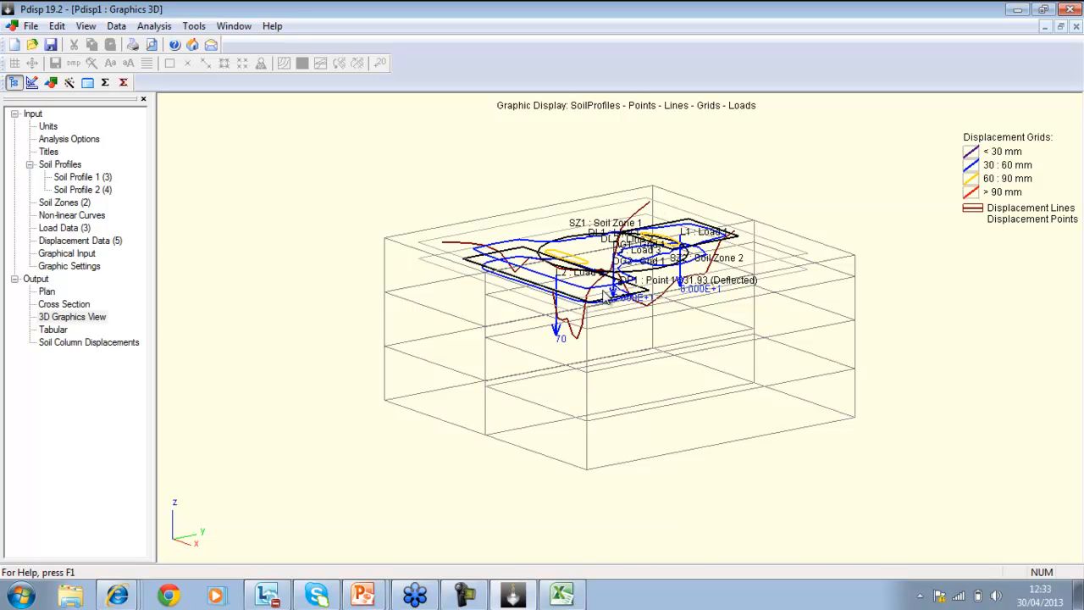
left_click_drag(543, 310, 543, 363)
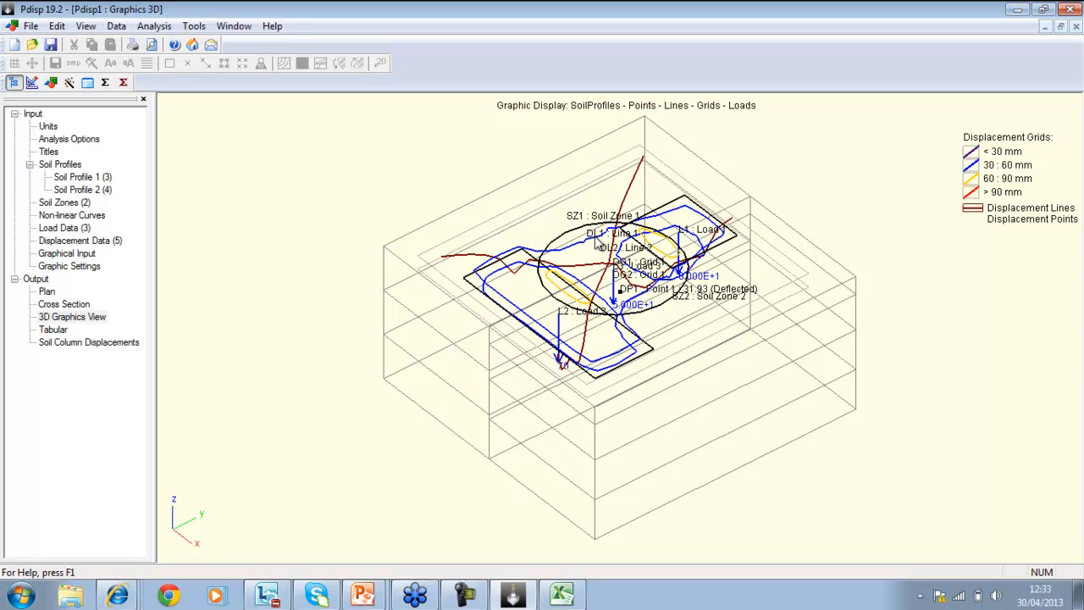
Refine the displacement contour interval to 5 mm in the 3D graphic settings
right_click(364, 346)
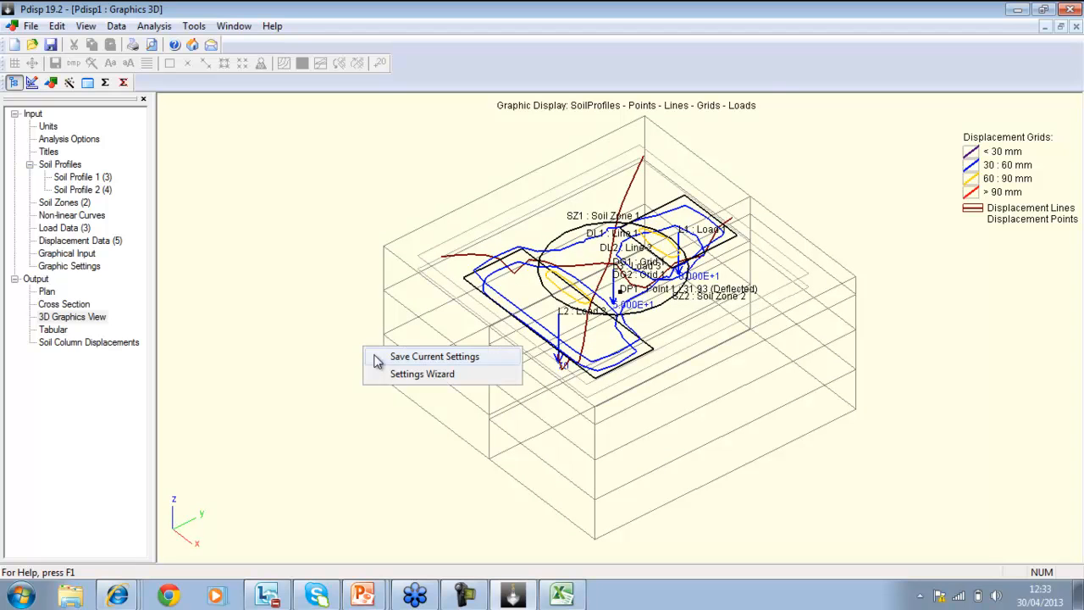
left_click(398, 375)
left_click_drag(530, 73, 186, 85)
left_click(123, 94)
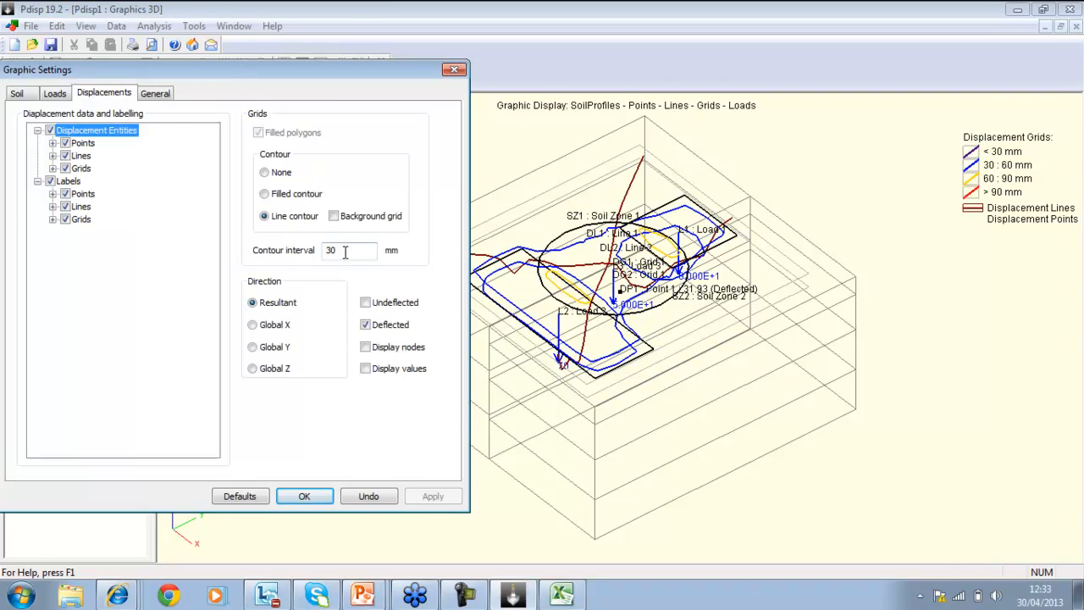
left_click_drag(347, 251, 288, 251)
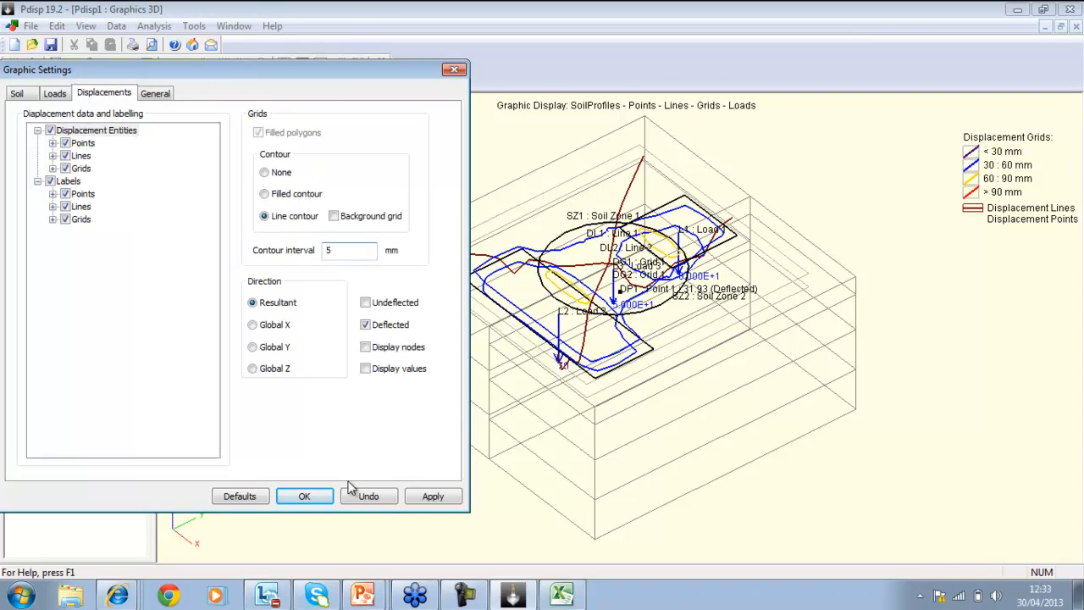
left_click(312, 499)
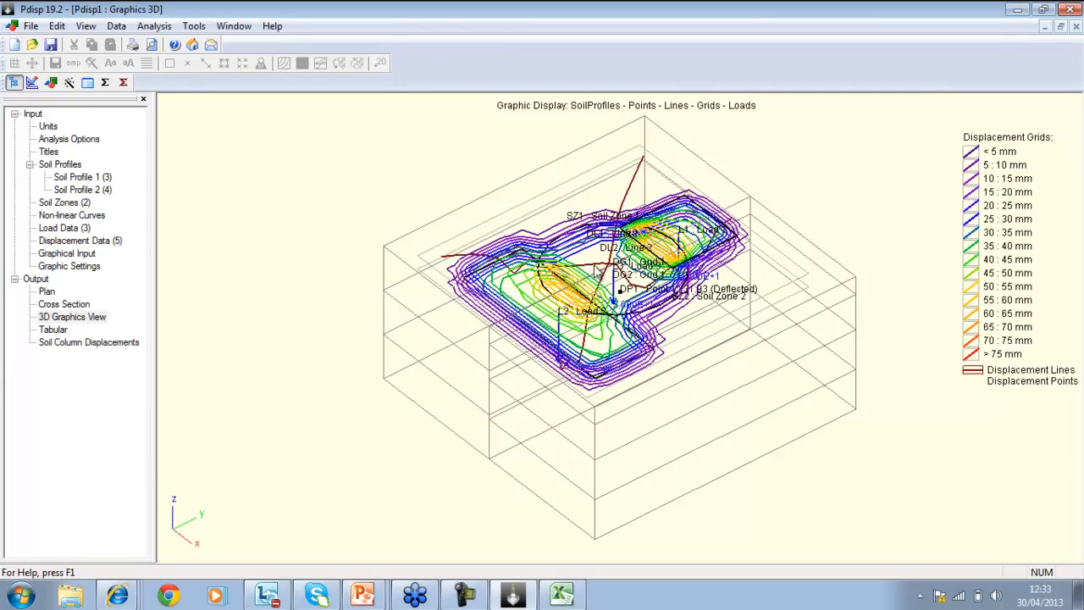
Examine the displacement contours from other angles in 3D, then check the soil graphic settings and close them without changes
left_click_drag(314, 354, 583, 341)
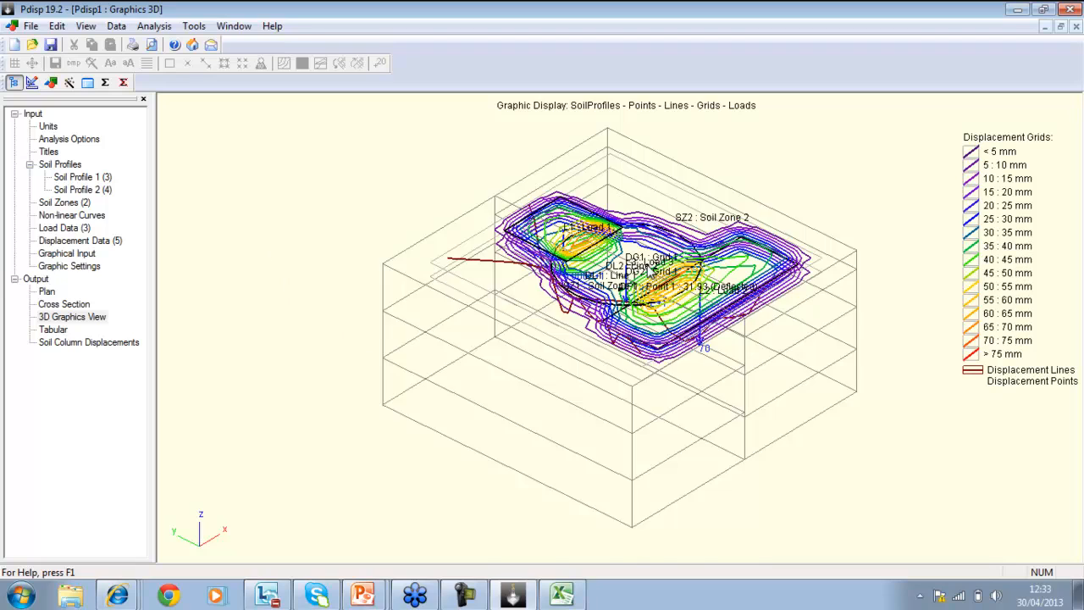
scroll(650, 264, "up", 2)
scroll(650, 264, "down", 1)
scroll(650, 264, "down", 1)
left_click_drag(648, 257, 646, 261)
left_click_drag(470, 258, 468, 235)
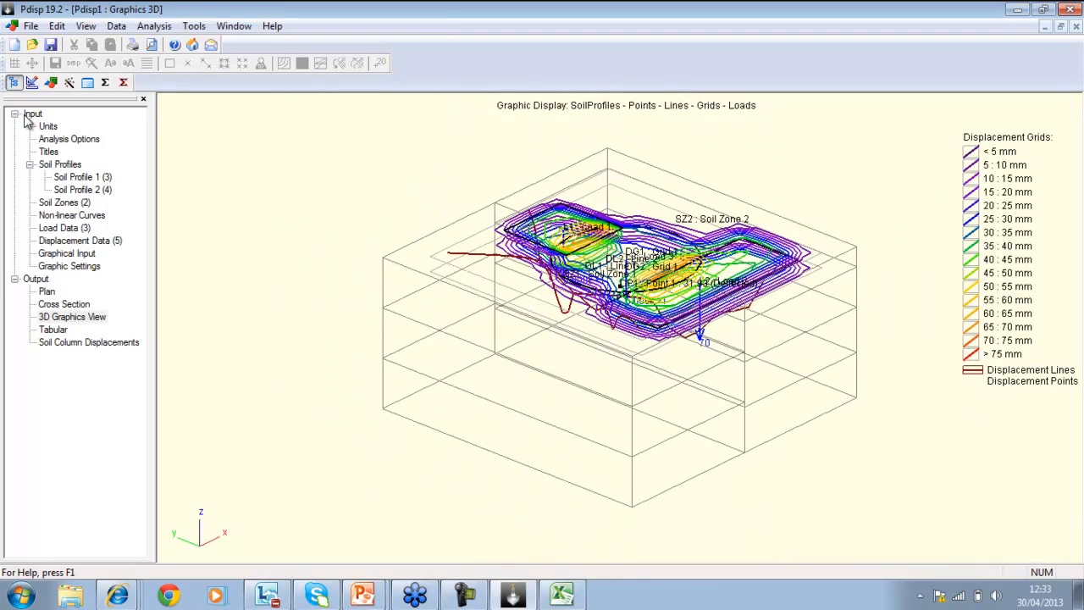
left_click(70, 83)
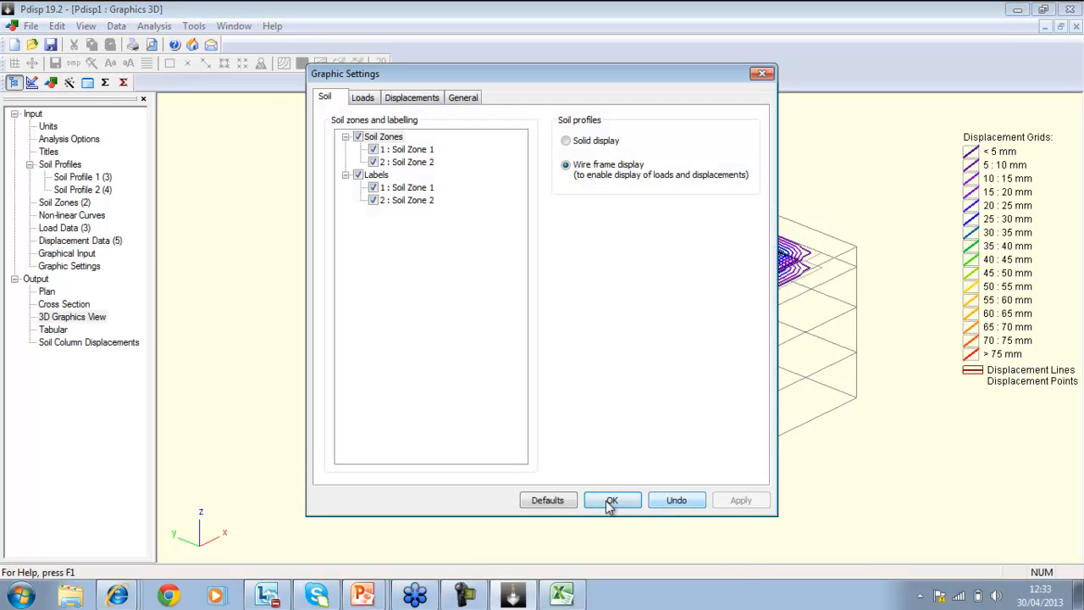
left_click(761, 76)
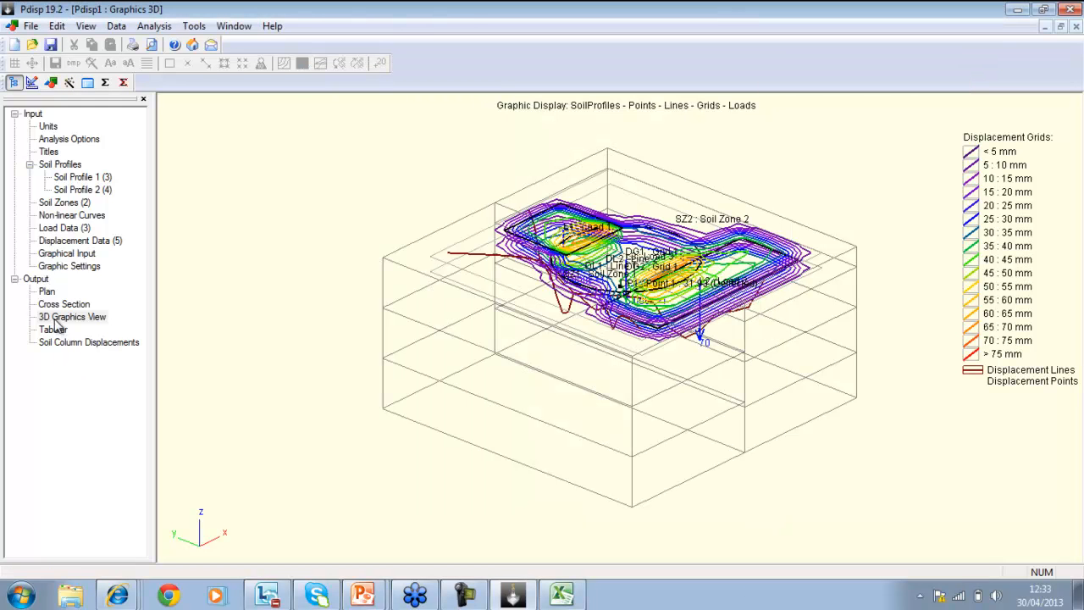
Check the cross section and plan views of the analysed model
left_click(61, 305)
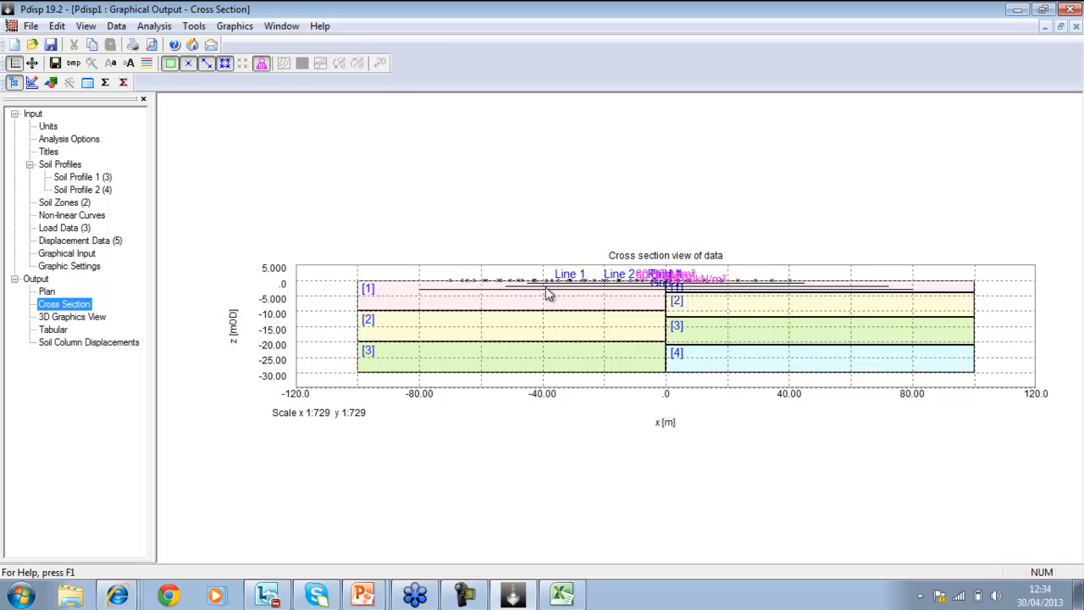
double_click(89, 346)
double_click(92, 342)
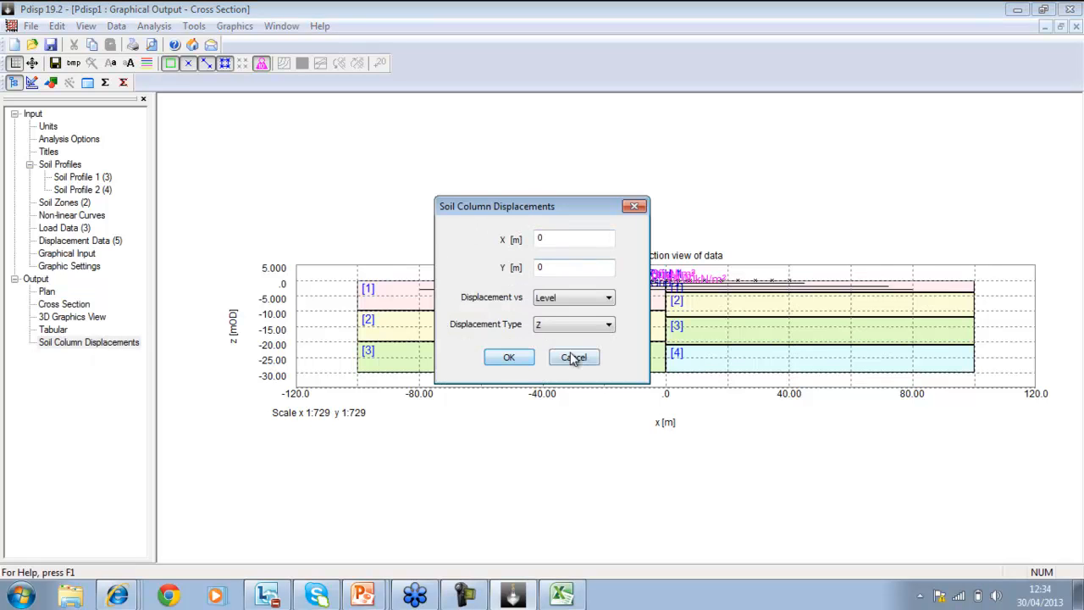
left_click(509, 356)
double_click(46, 292)
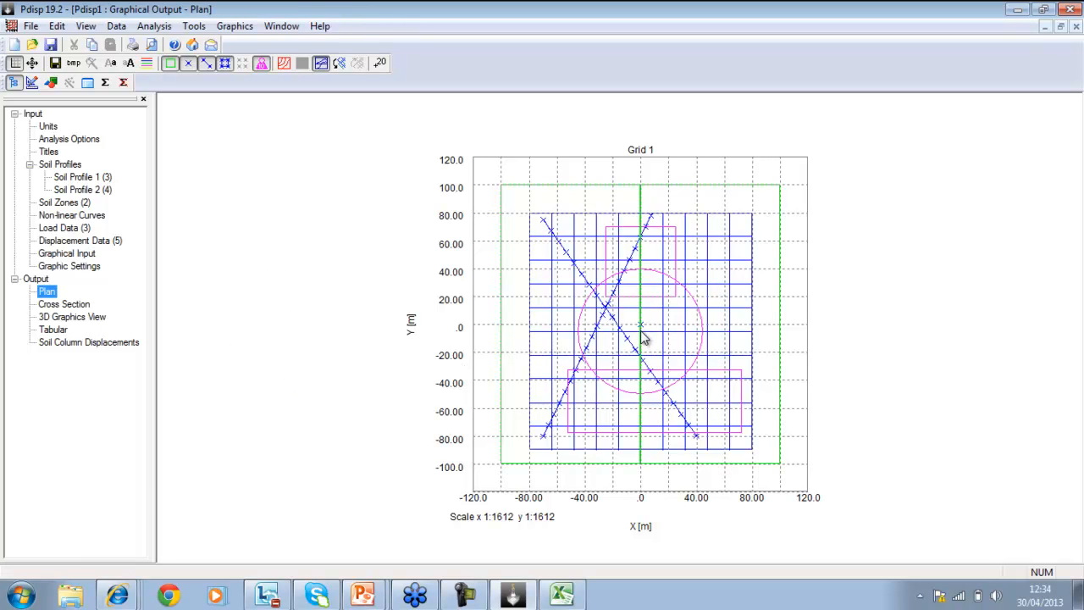
Plot Z displacement against level for the soil column at X 0 m, Y 0 m and examine the curve's upper end
double_click(48, 342)
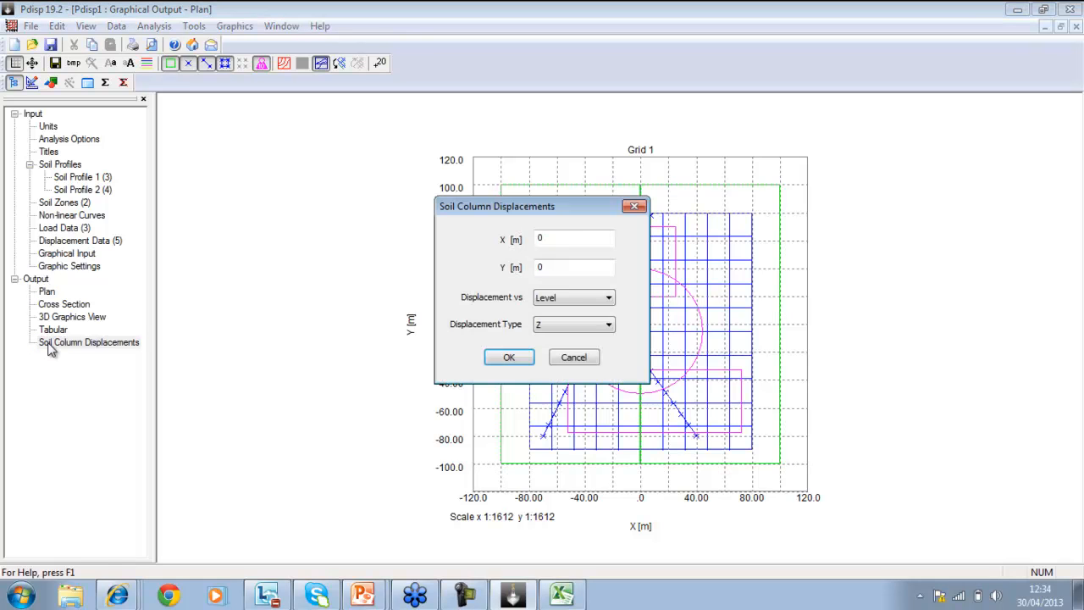
left_click(525, 359)
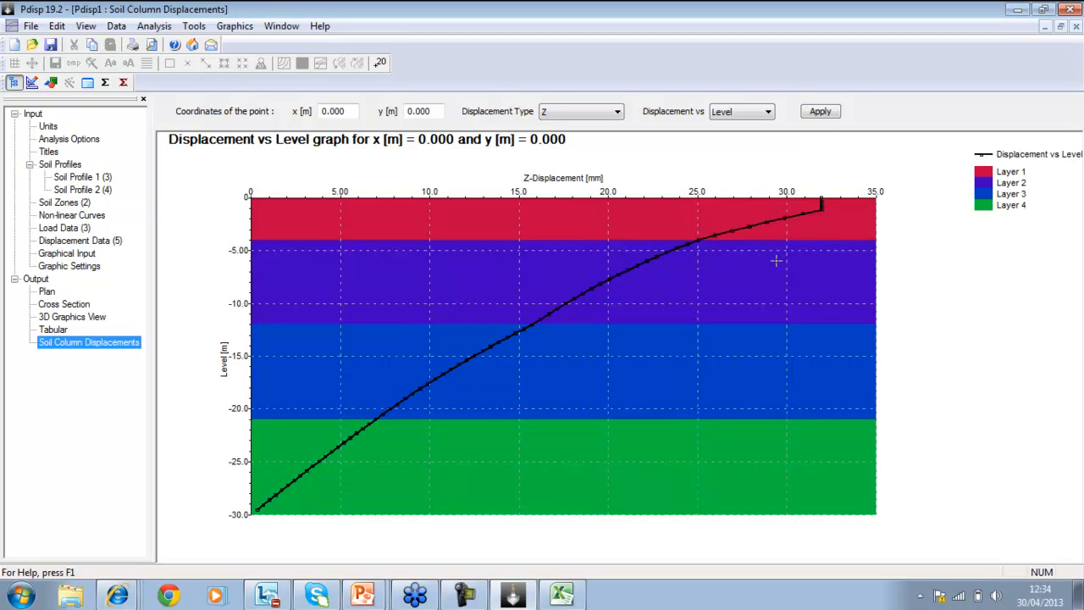
mouse_move(819, 208)
left_mouse_down()
mouse_move(822, 199)
mouse_move(822, 226)
left_mouse_up()
Preview the soil column displacement graph for printing, then check the program preferences and close them without changes
left_click(32, 26)
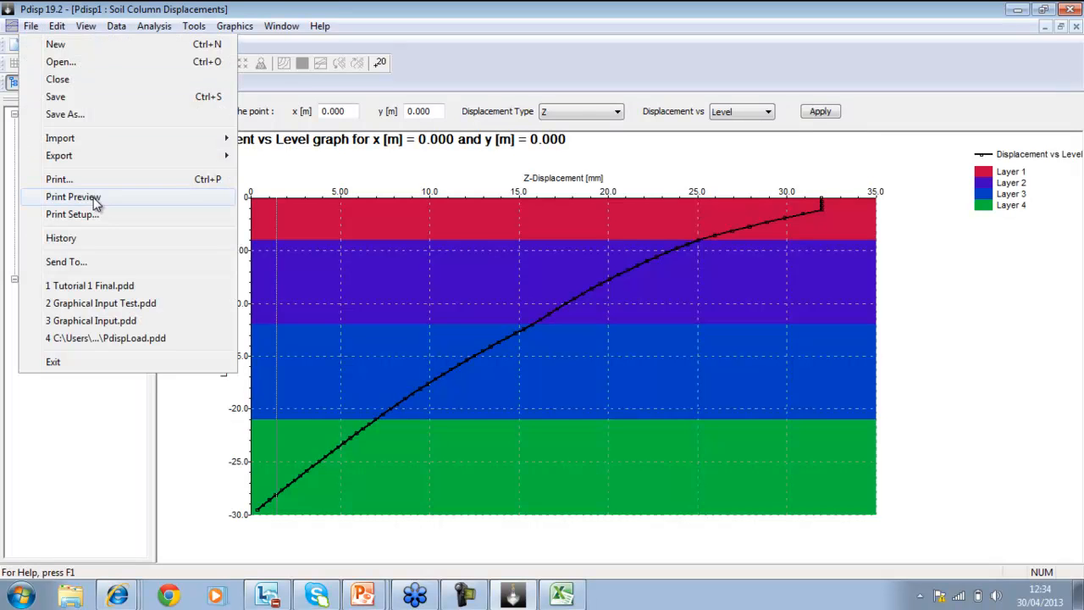
left_click(93, 202)
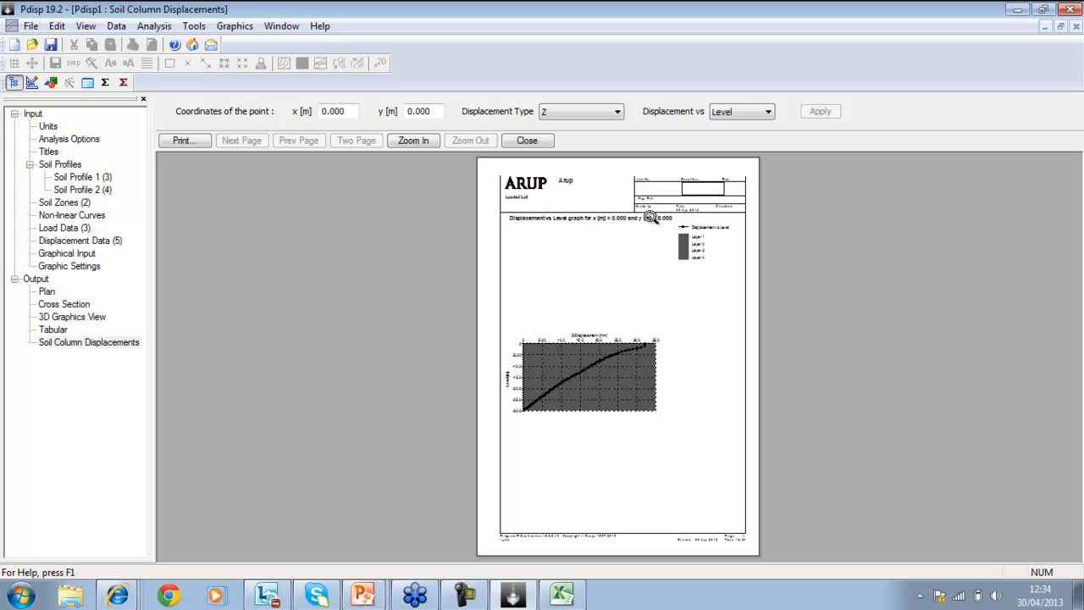
left_click(194, 26)
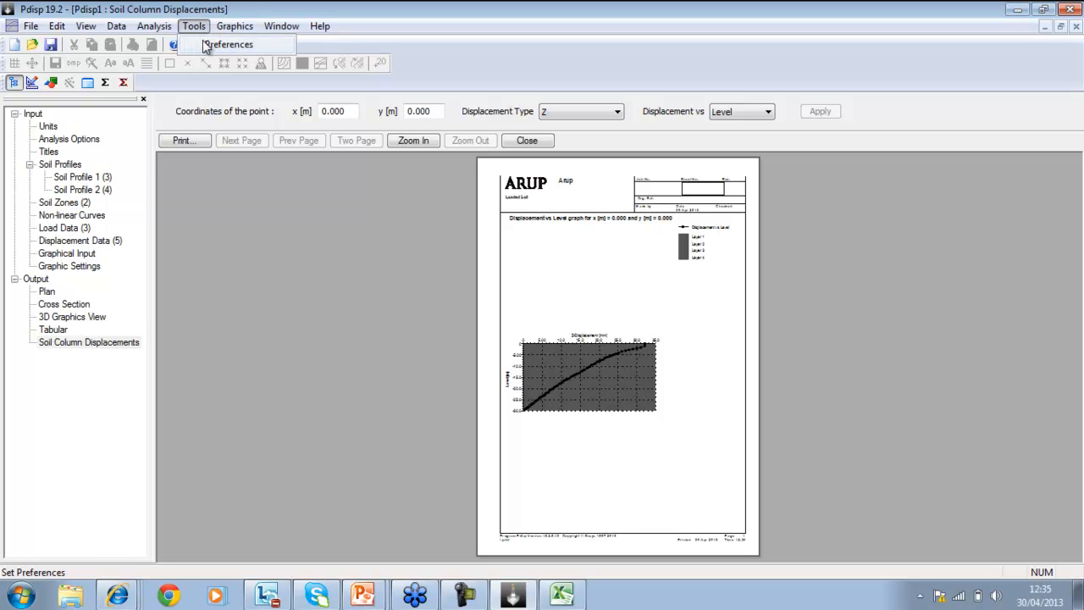
left_click(212, 44)
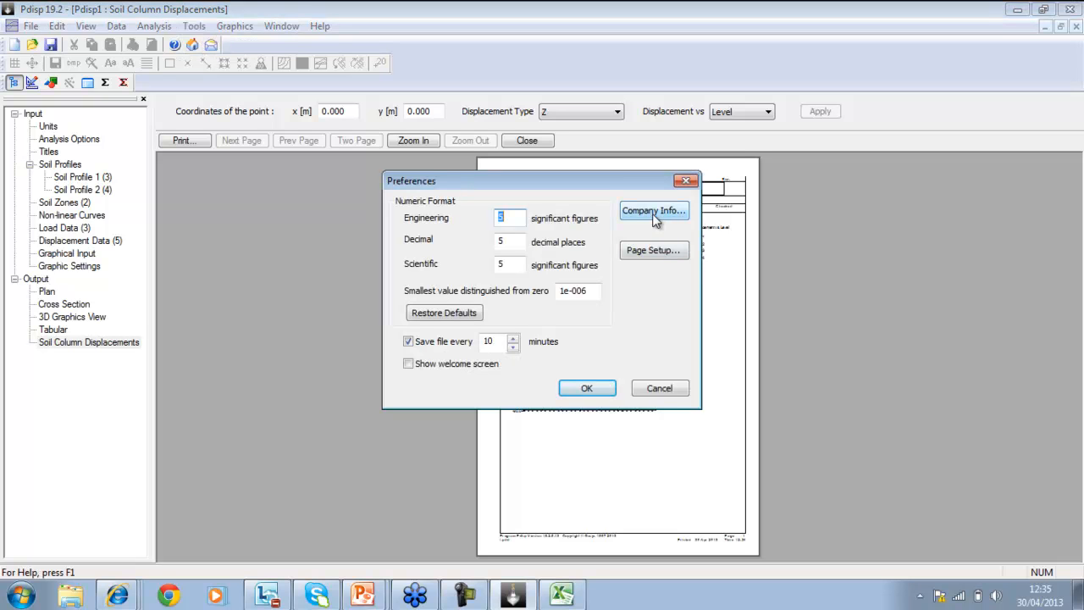
left_click(659, 389)
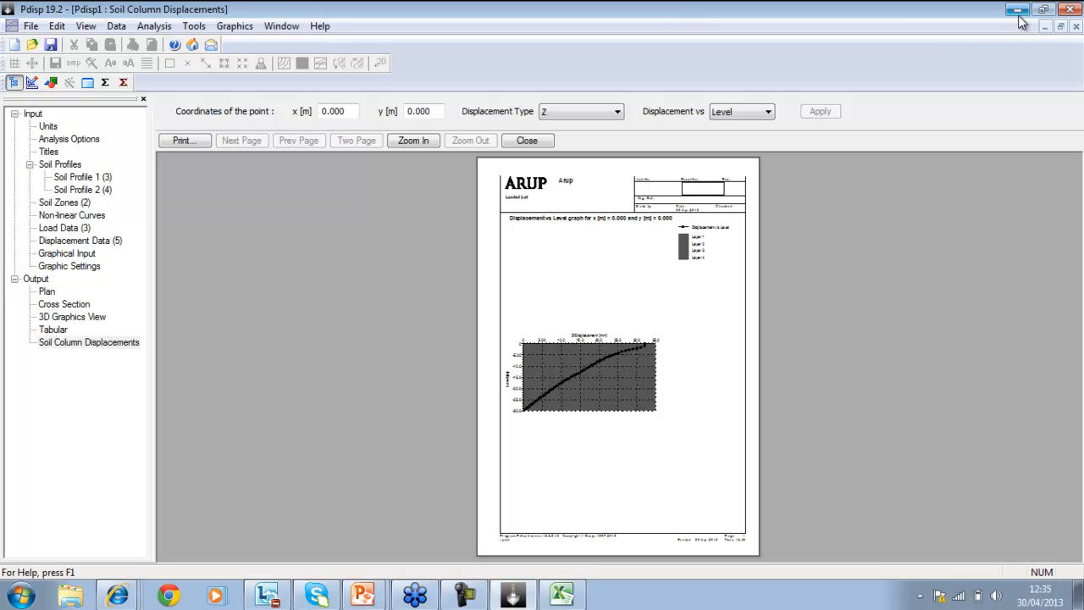
Switch to the PowerPoint presentation and review the Building Demolition Analysis slides, including the column layout and soil zone sketch
left_click(360, 595)
left_click(355, 559)
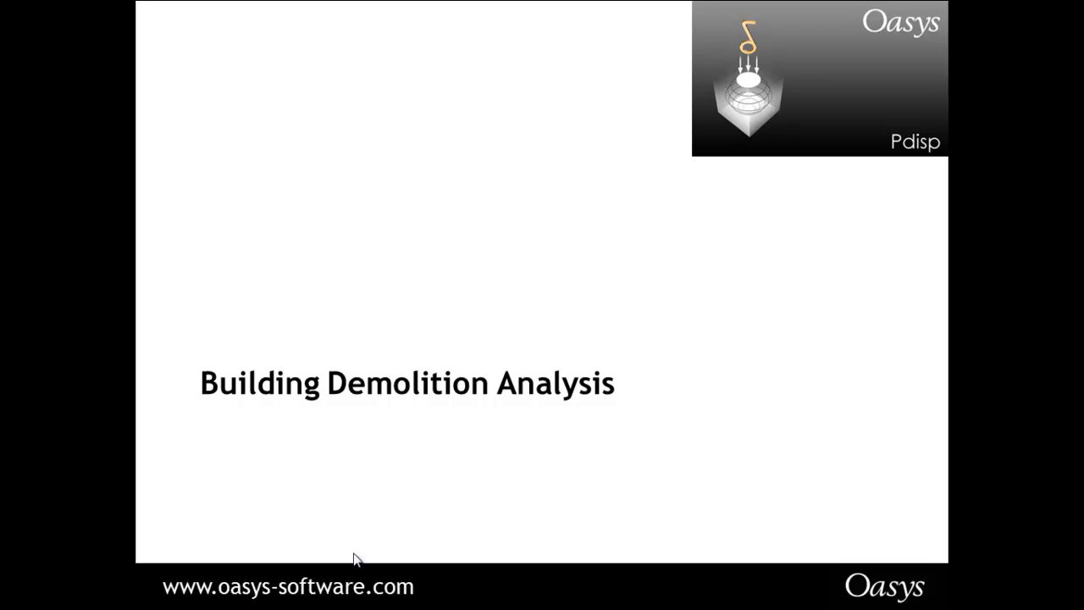
left_click(356, 559)
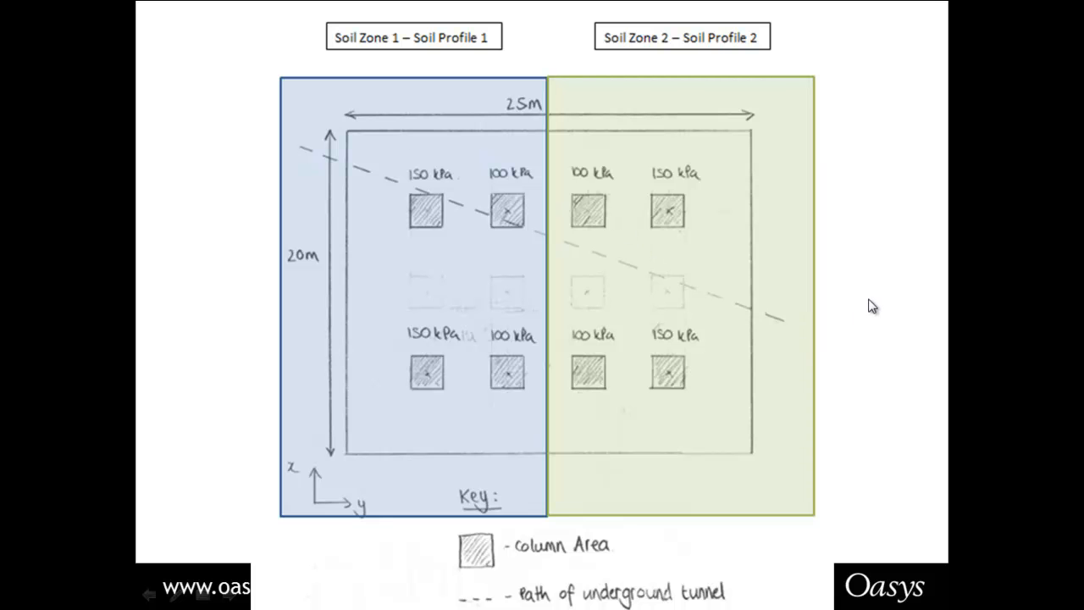
Switch back to Pdisp and create a new file with a demolition job title
key("alt+Tab")
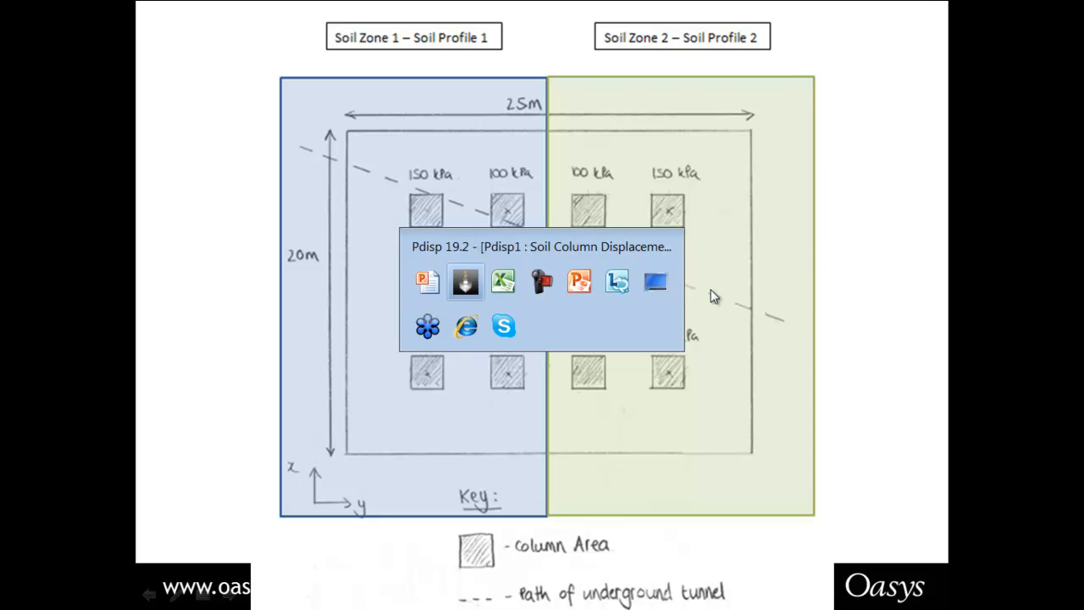
left_click(463, 284)
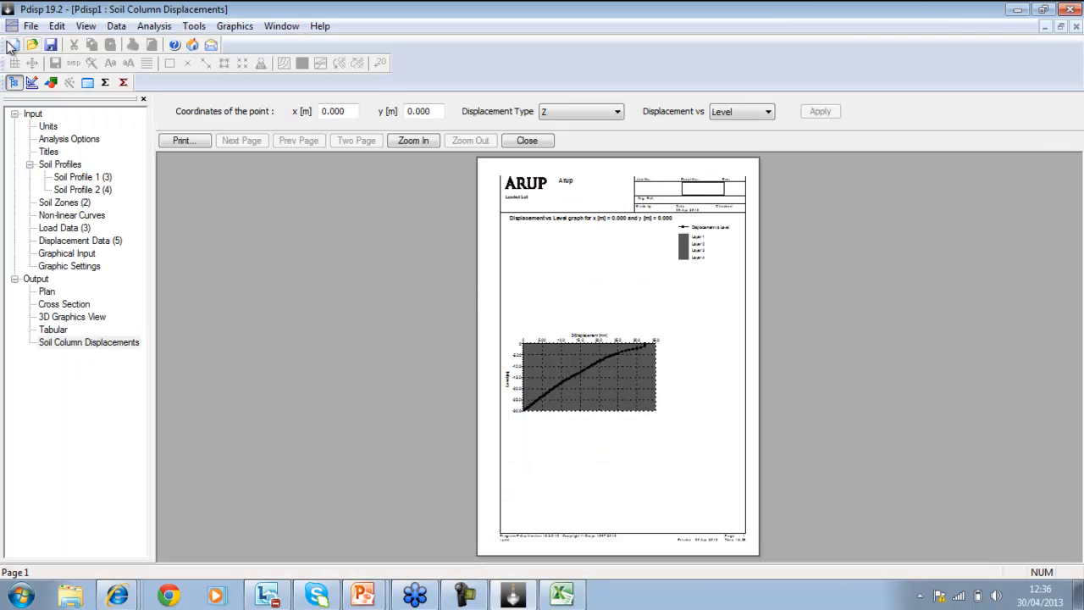
left_click(13, 47)
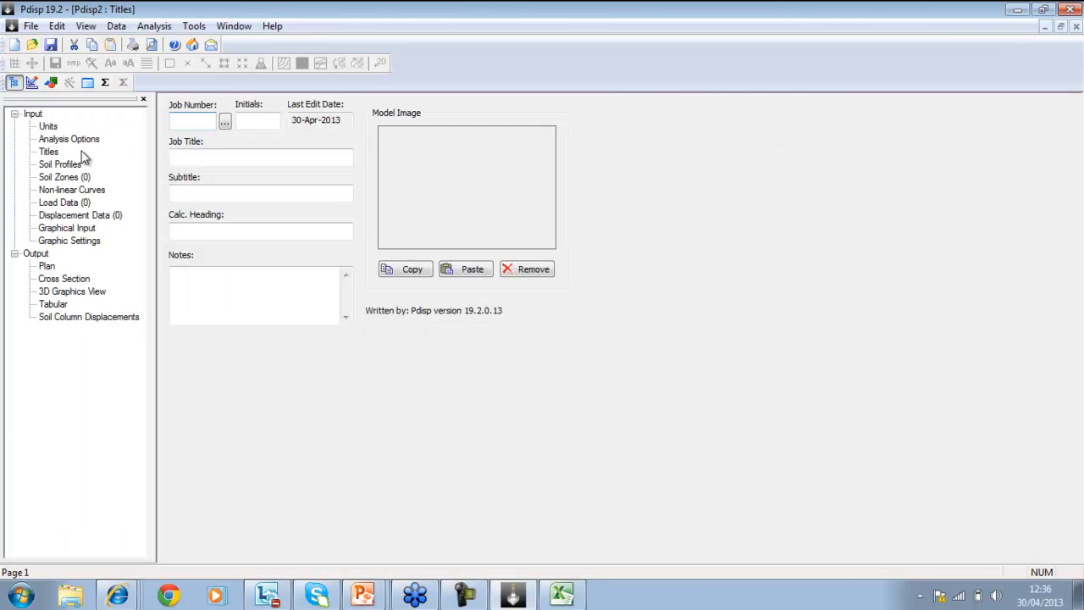
left_click(210, 156)
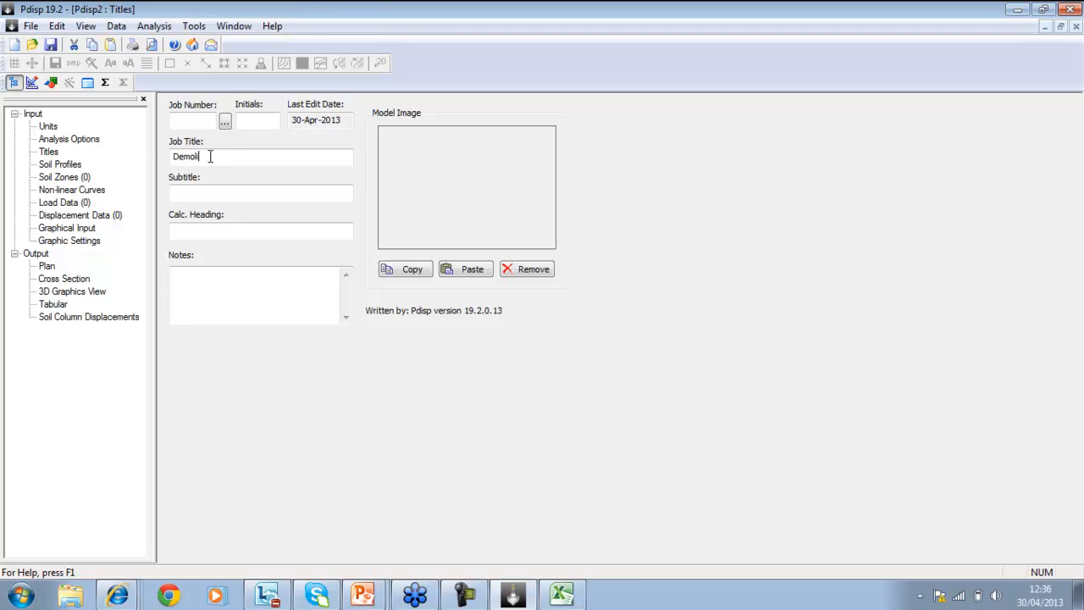
Use the Mindlin analysis method and set the horizontal rigid boundary level to -8 m OD
left_click(62, 141)
left_click(188, 125)
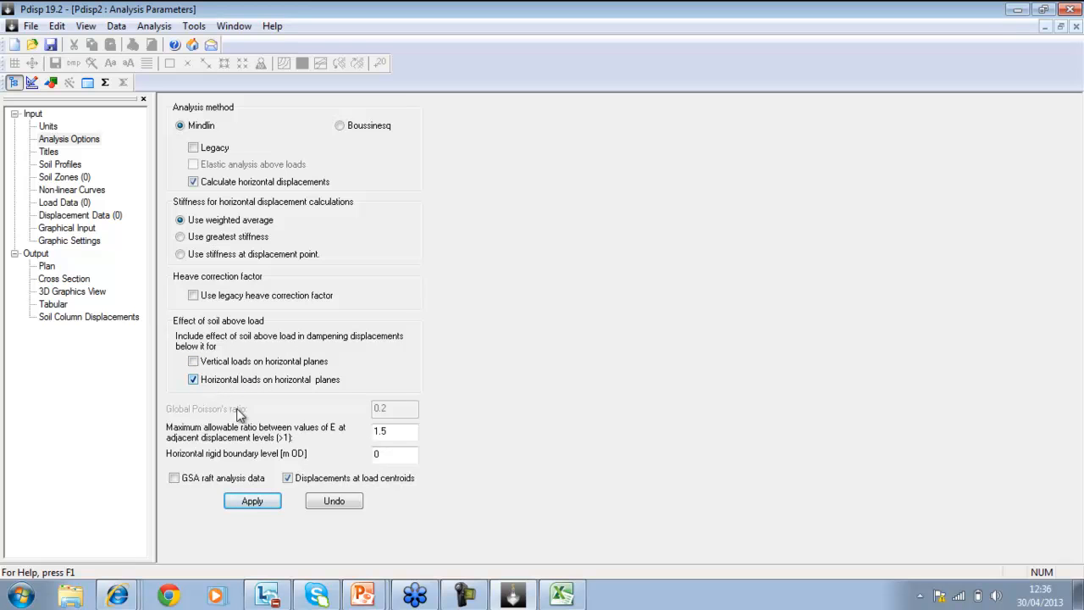
left_click_drag(405, 455, 339, 455)
left_click(249, 508)
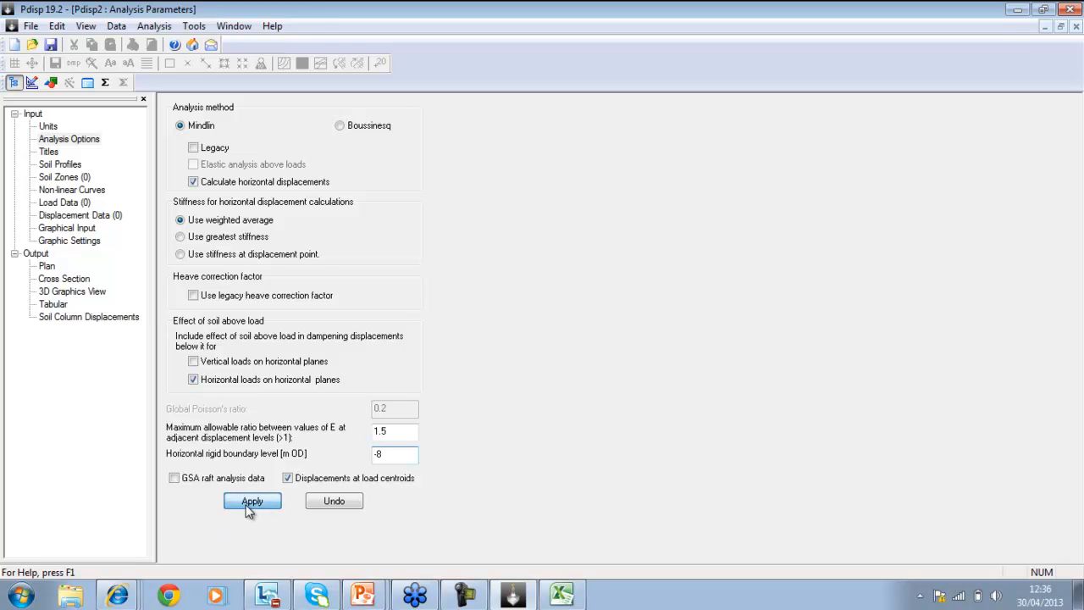
Copy the five-layer soil data from Sheet2 of the Excel workbook into Soil Profile 1 in Pdisp
left_click(50, 167)
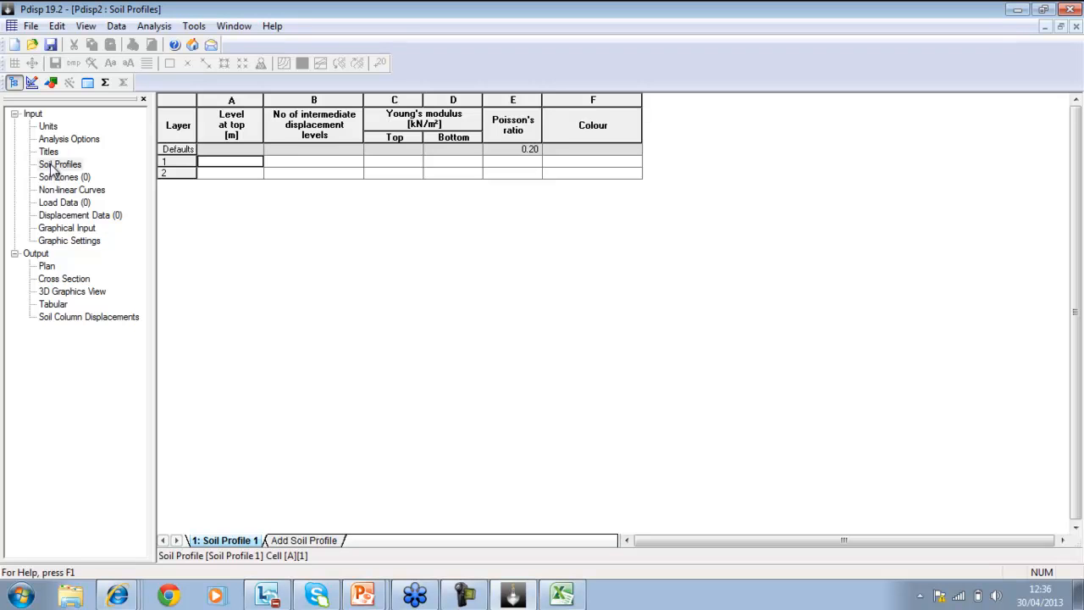
left_click(546, 597)
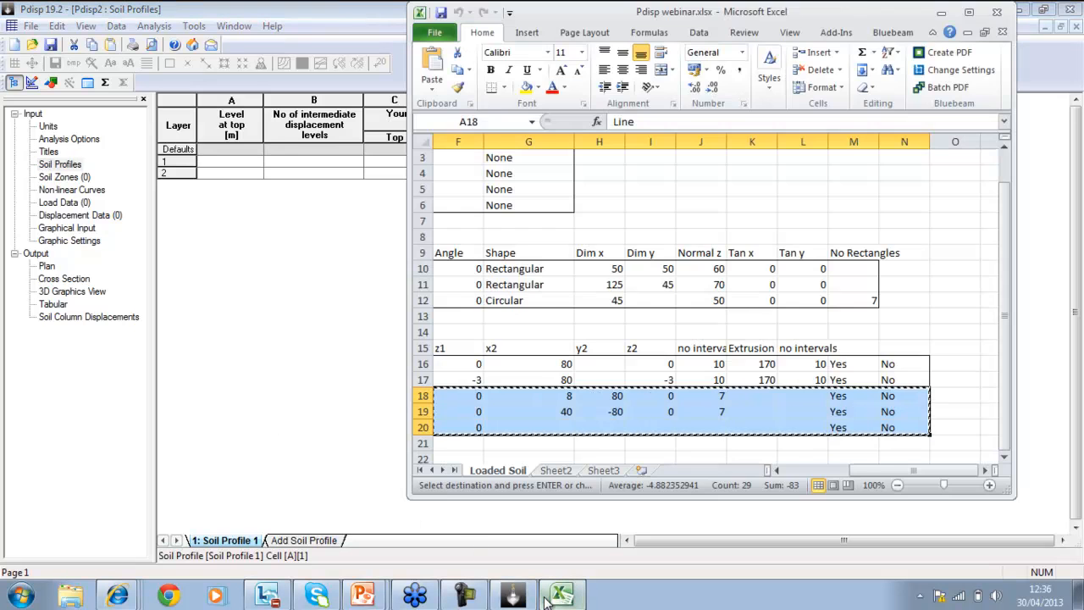
left_click(555, 470)
left_click(464, 190)
left_click_drag(463, 190, 692, 252)
key("ctrl+c")
left_click(216, 169)
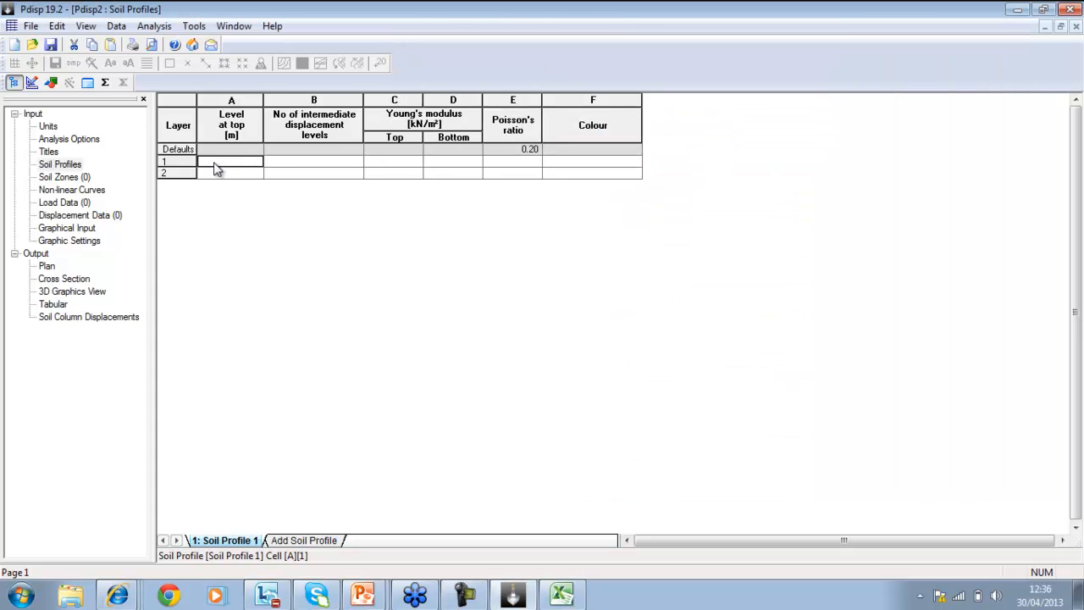
key("ctrl+v")
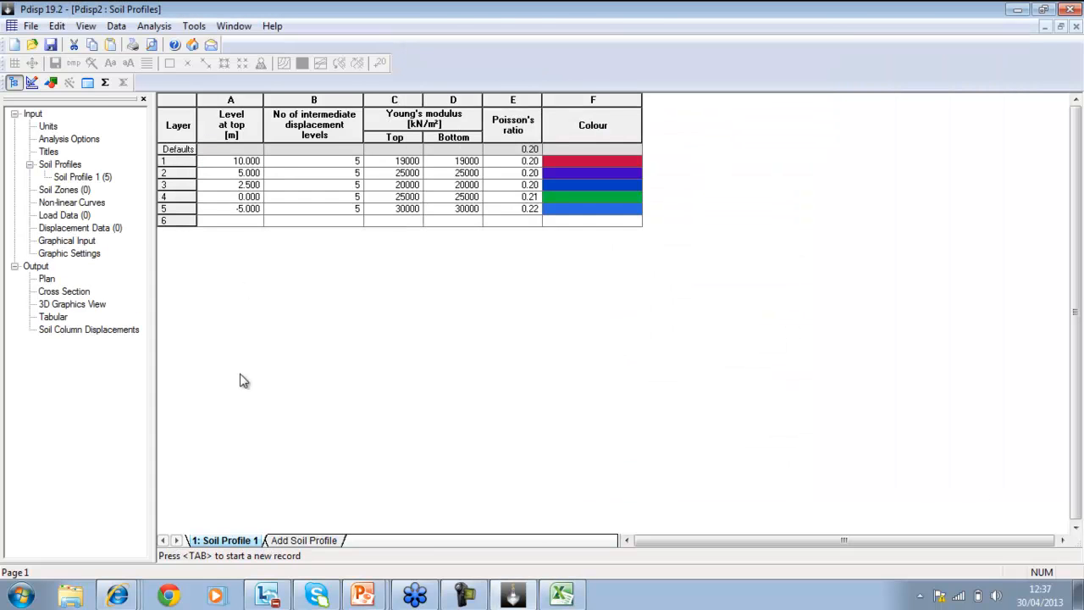
Add Soil Profile 2 and fill it with the six-layer soil data copied from the Excel workbook
left_click(280, 542)
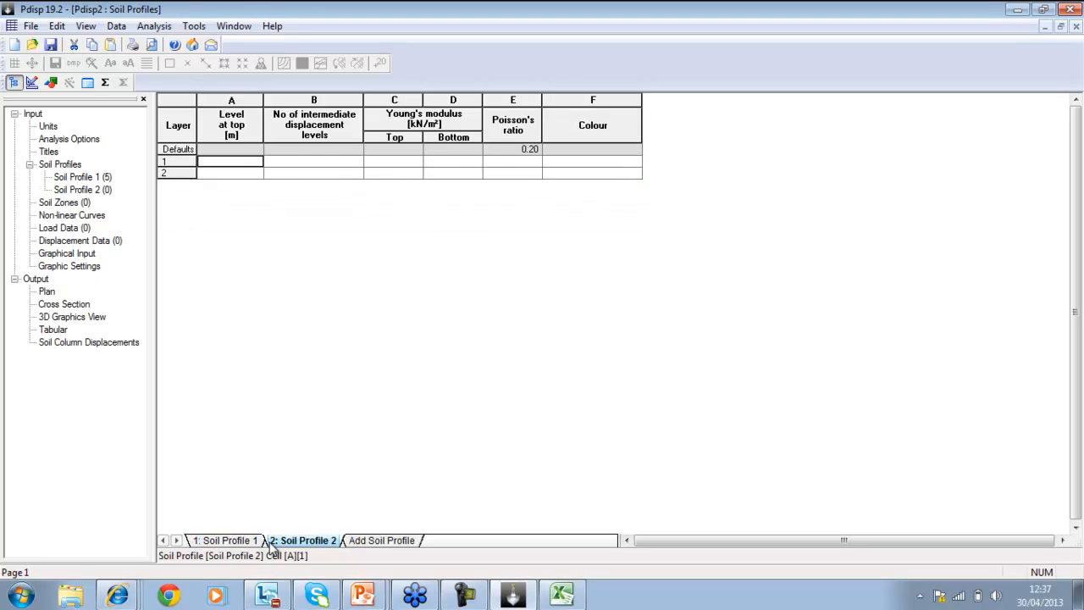
left_click(556, 597)
left_click_drag(455, 315, 694, 399)
key("ctrl+c")
left_click(218, 162)
key("ctrl+v")
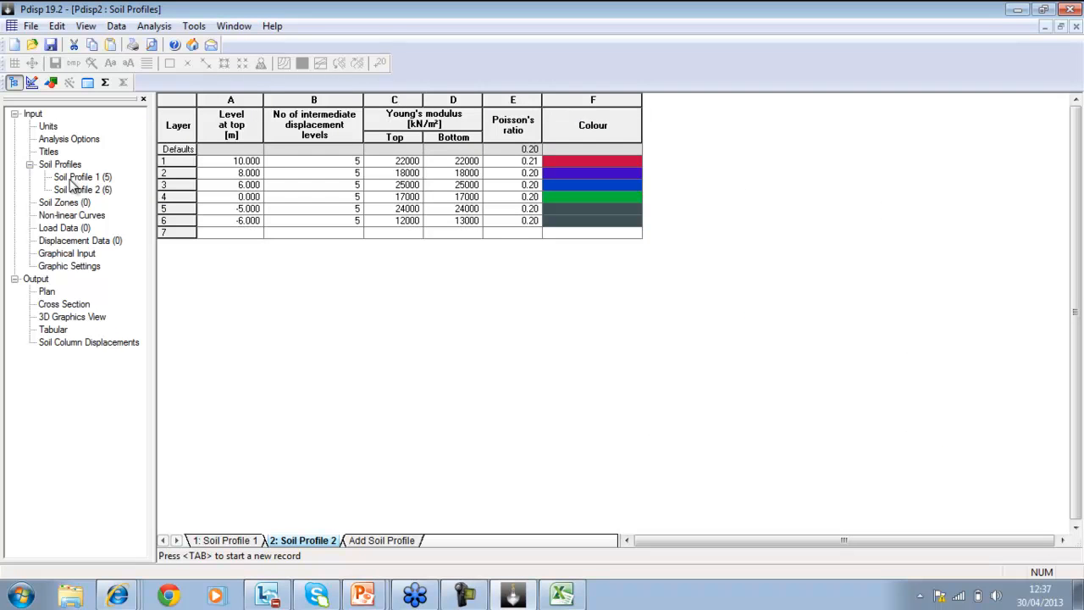
Load the bitmap sketch of the column layout as a background for the graphical input
left_click(68, 254)
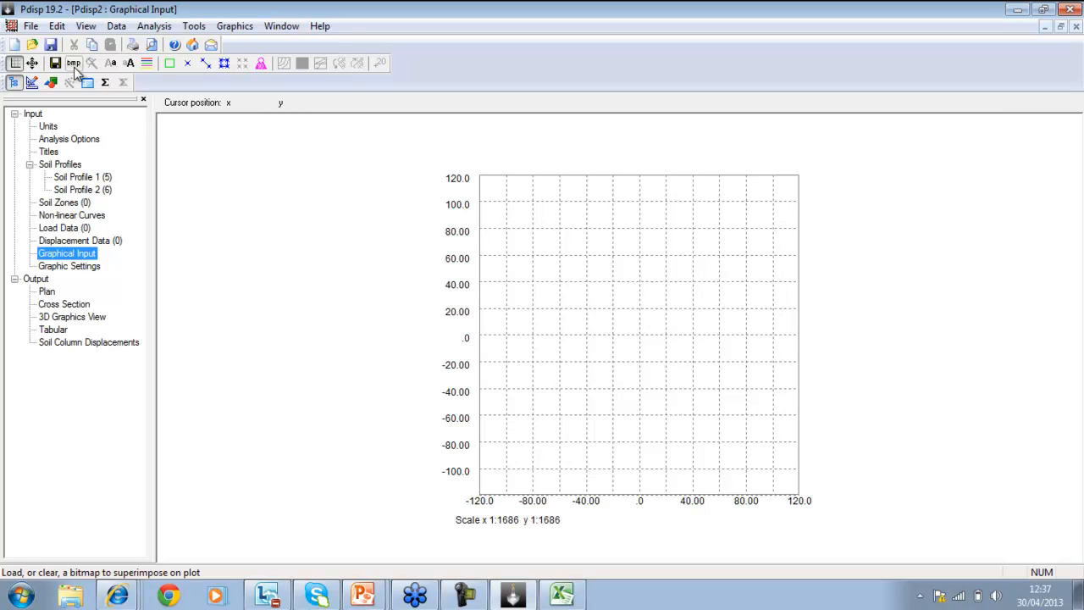
left_click(74, 66)
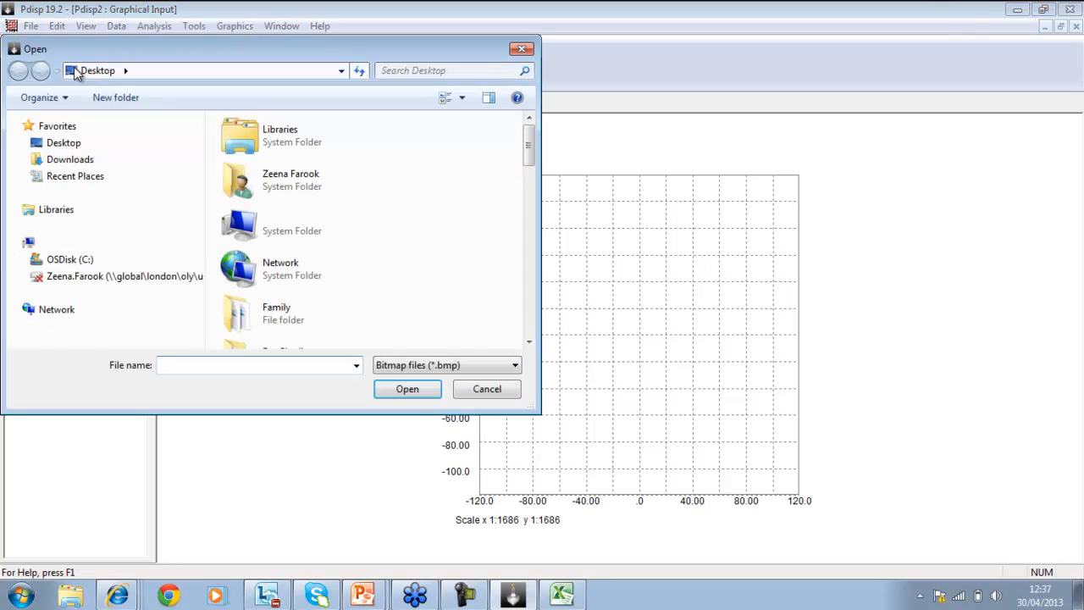
left_click_drag(523, 163, 530, 238)
left_click(265, 222)
double_click(265, 223)
double_click(366, 182)
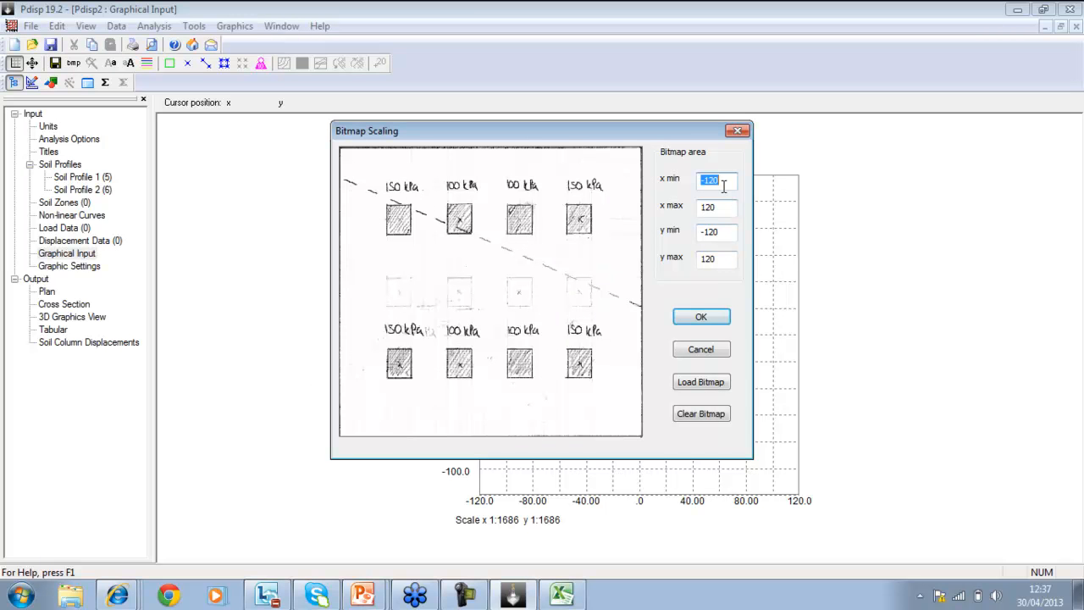
Scale the background bitmap to x from -12.5 to 12.5 and y from -10 to 10
type("-")
key("Tab")
type("12")
key("Tab")
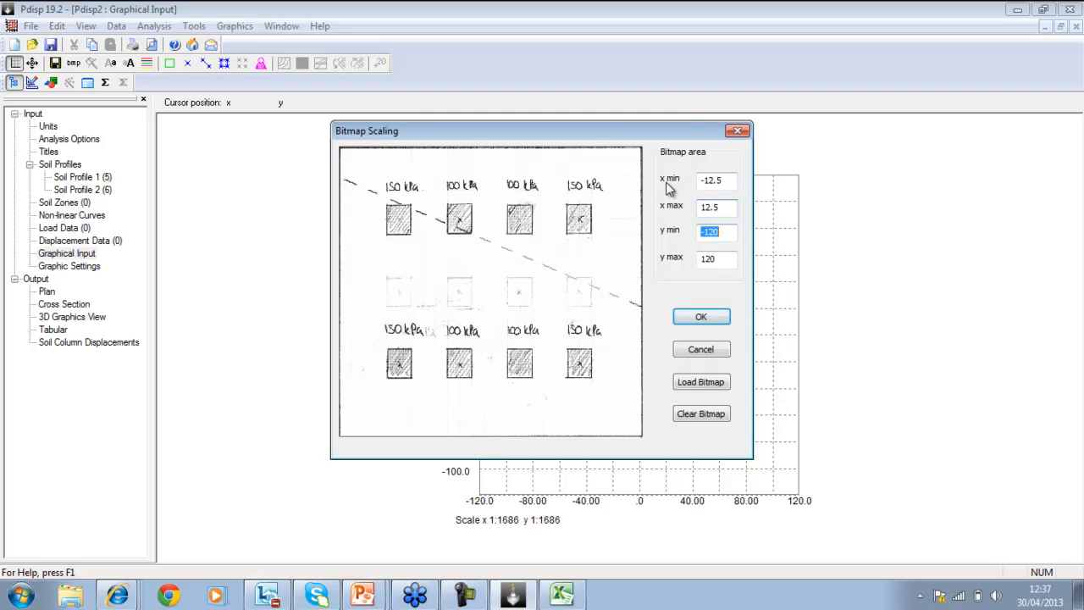
type("-")
key("Tab")
type("1")
left_click(701, 317)
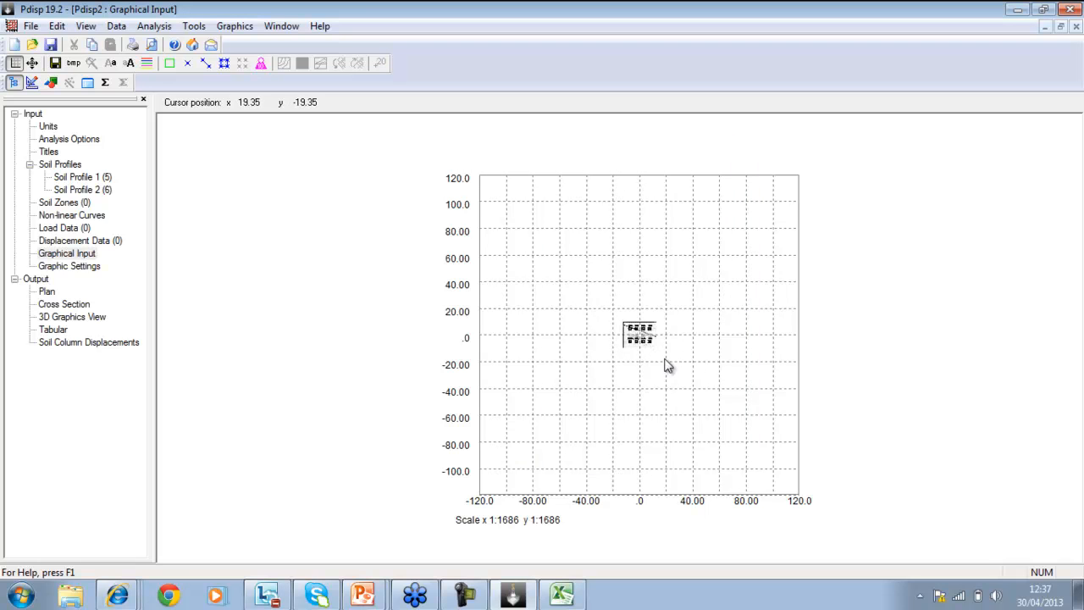
Draw a soil zone over the sketch's left half, about x -13.6 to 0.1 and y 10.8 to -11.2, with soil profile 1
left_click_drag(664, 354, 602, 314)
mouse_move(815, 465)
left_mouse_down()
mouse_move(510, 246)
mouse_move(526, 222)
left_mouse_up()
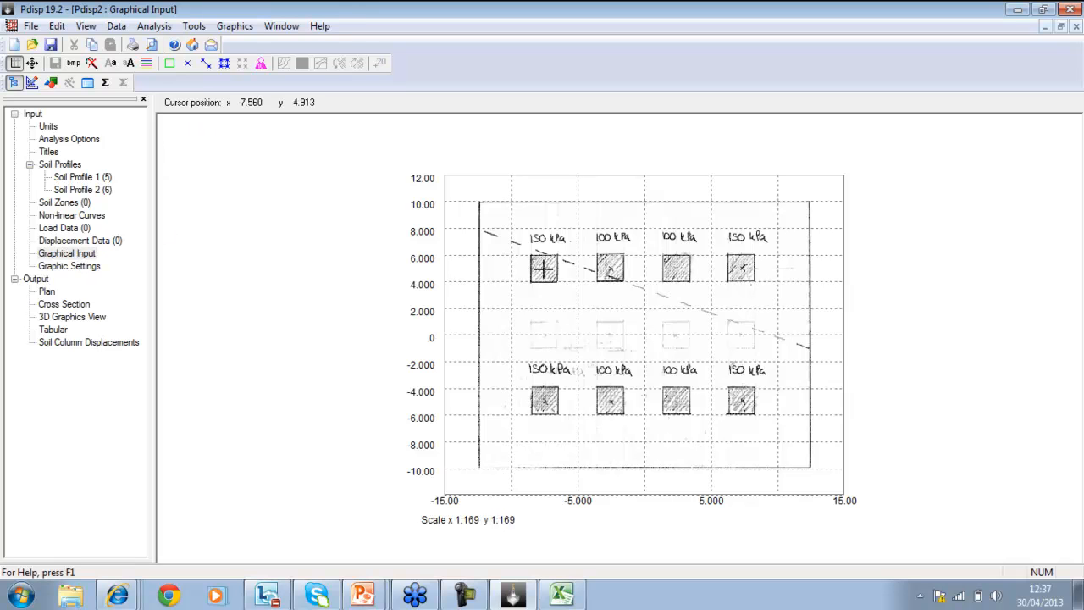
left_click(169, 63)
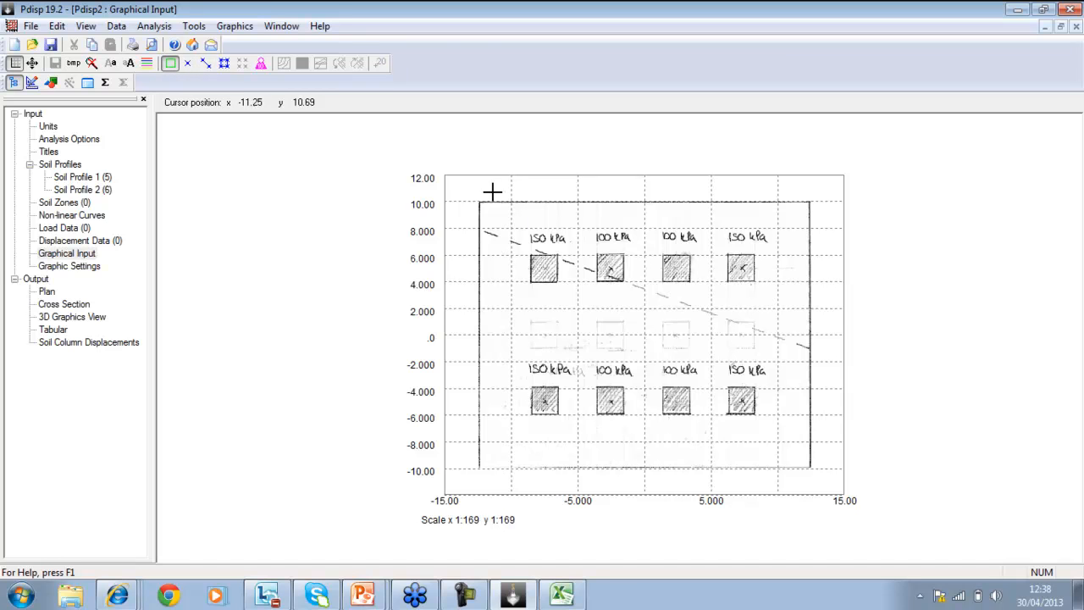
left_click_drag(463, 191, 646, 485)
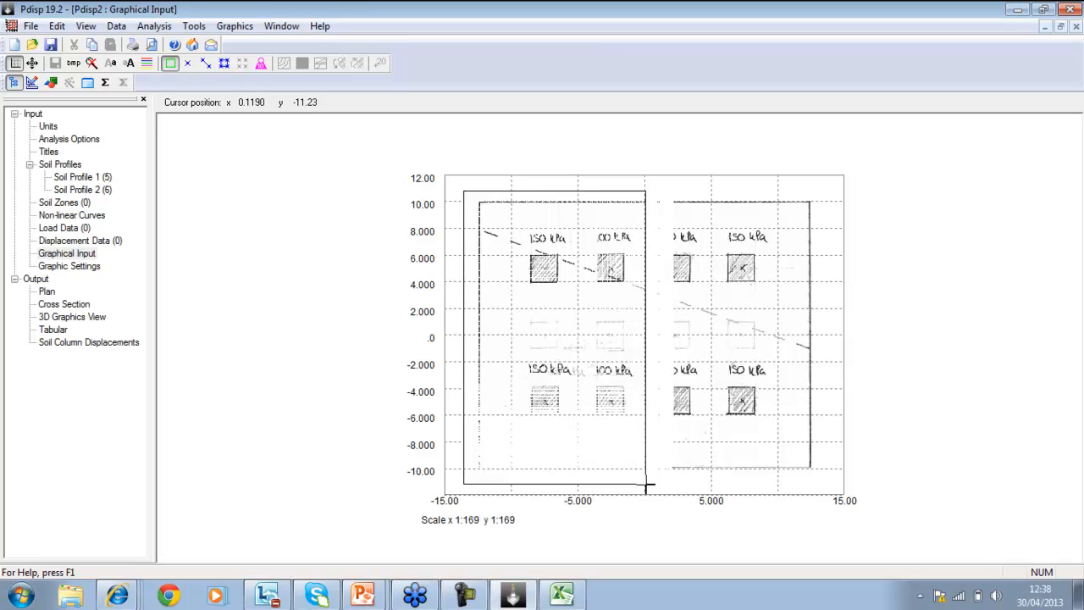
left_click_drag(646, 486, 645, 485)
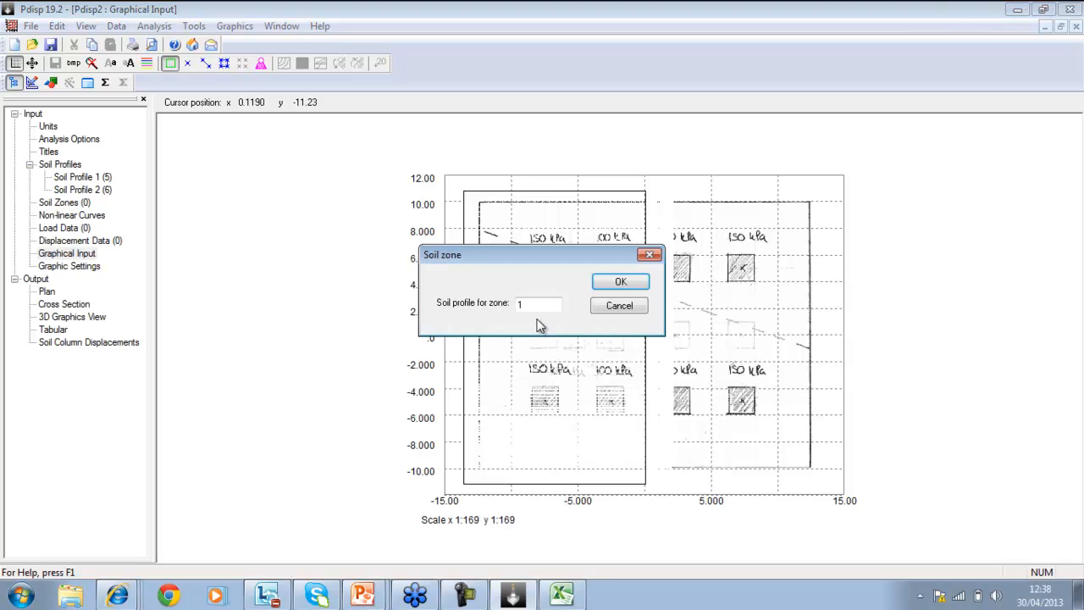
left_click(617, 288)
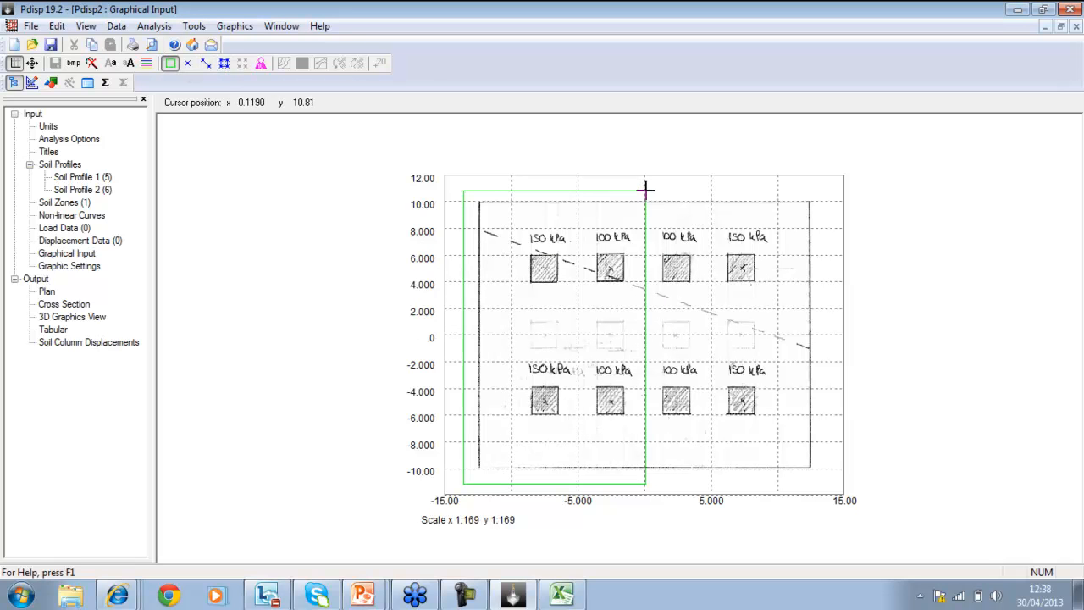
Draw a soil zone over the sketch's right half, about x 0.1 to 13 and y 10.8 to -11.5, with soil profile 2
left_click_drag(645, 189, 817, 488)
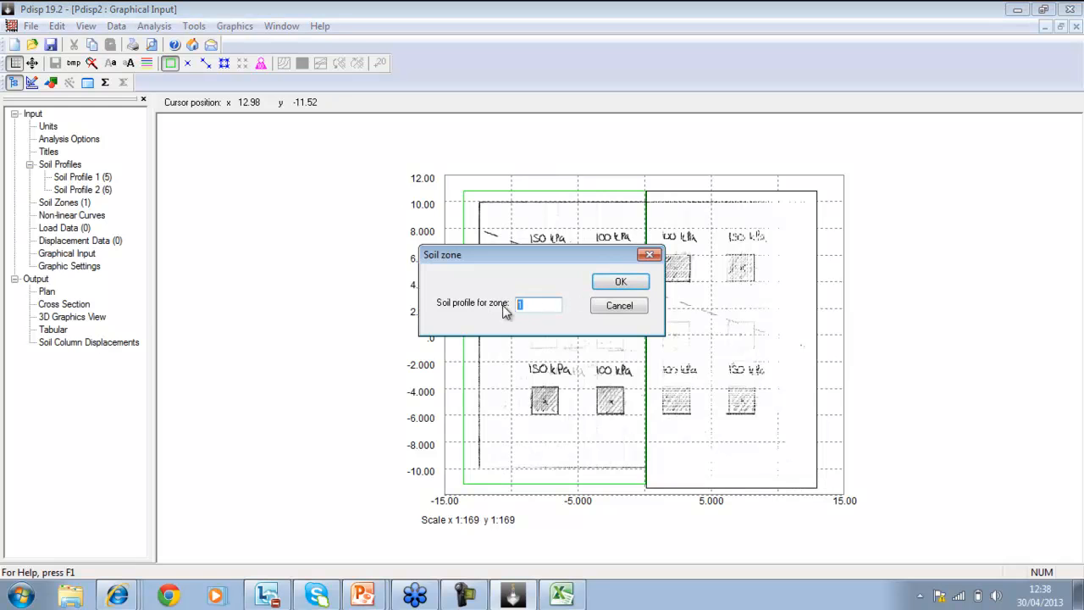
type("2")
left_click(637, 282)
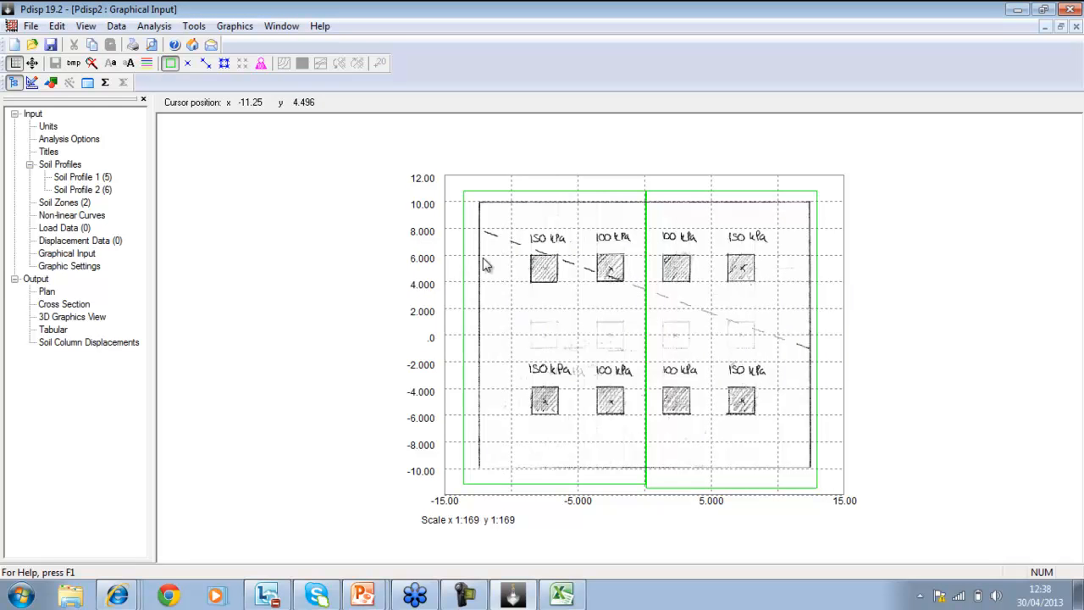
left_click(261, 63)
left_click_drag(530, 252, 408, 305)
left_click_drag(552, 267, 477, 269)
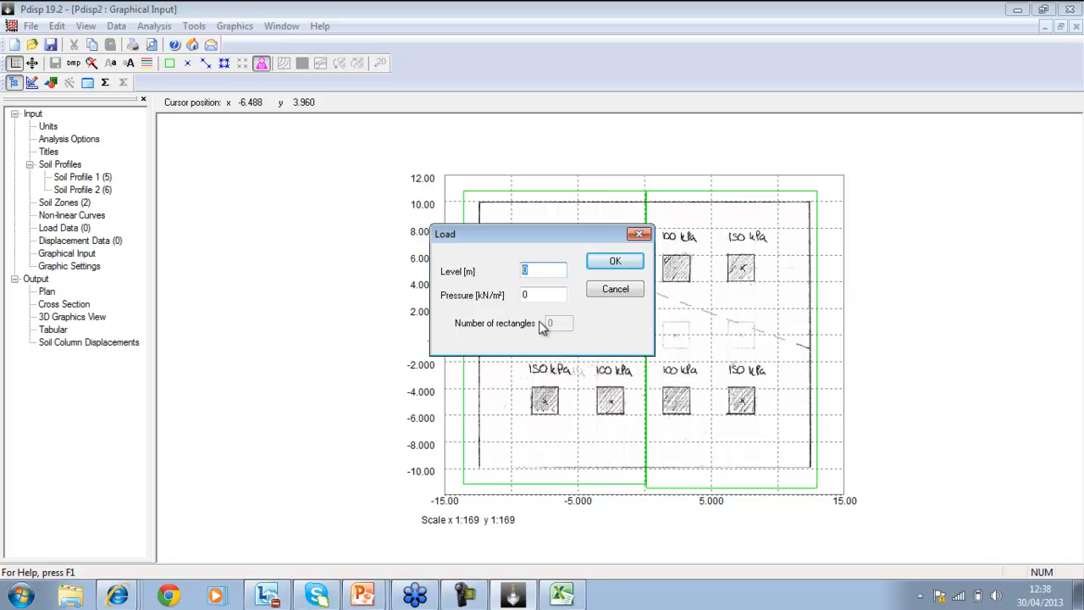
left_click(607, 290)
Check Soil Profile 1's top level, and add a -150 kN/m² load at level 10 m over the sketch's upper-left 150 kPa square
left_click(61, 205)
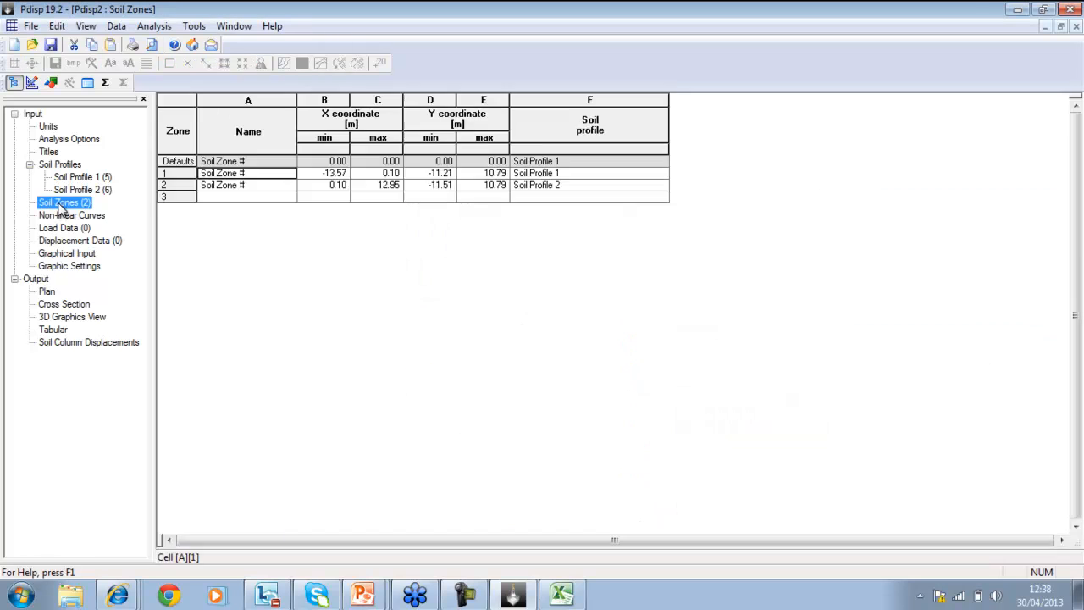
left_click(74, 177)
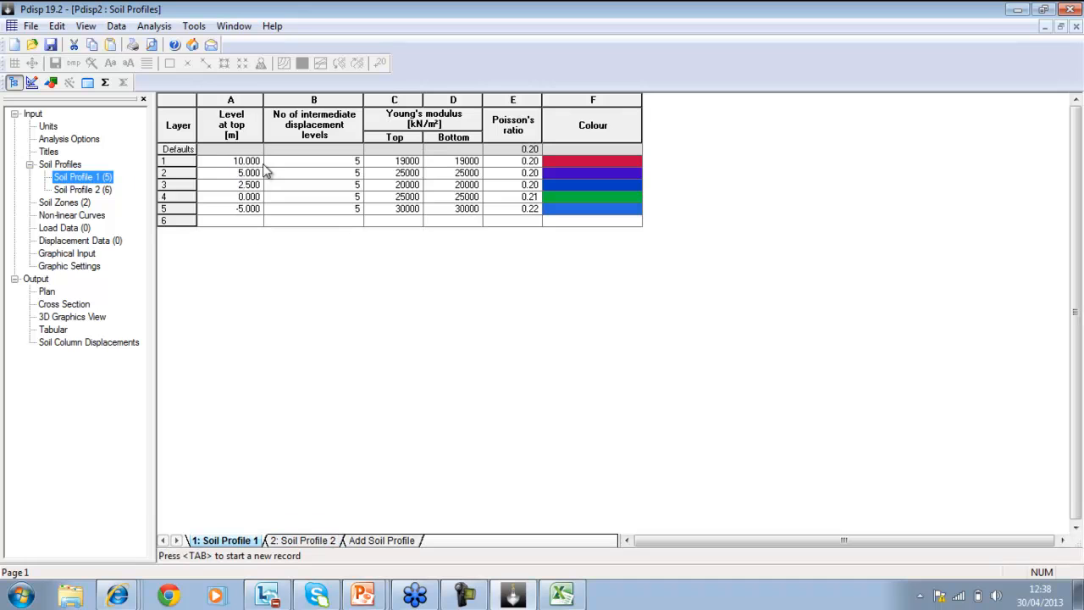
left_click(74, 257)
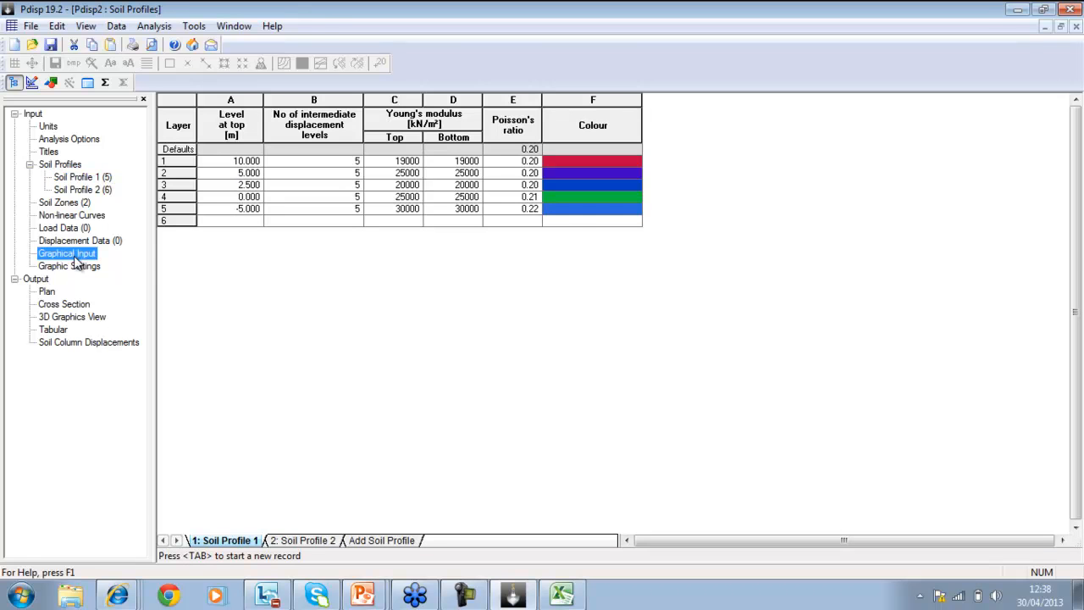
left_click_drag(531, 256, 560, 285)
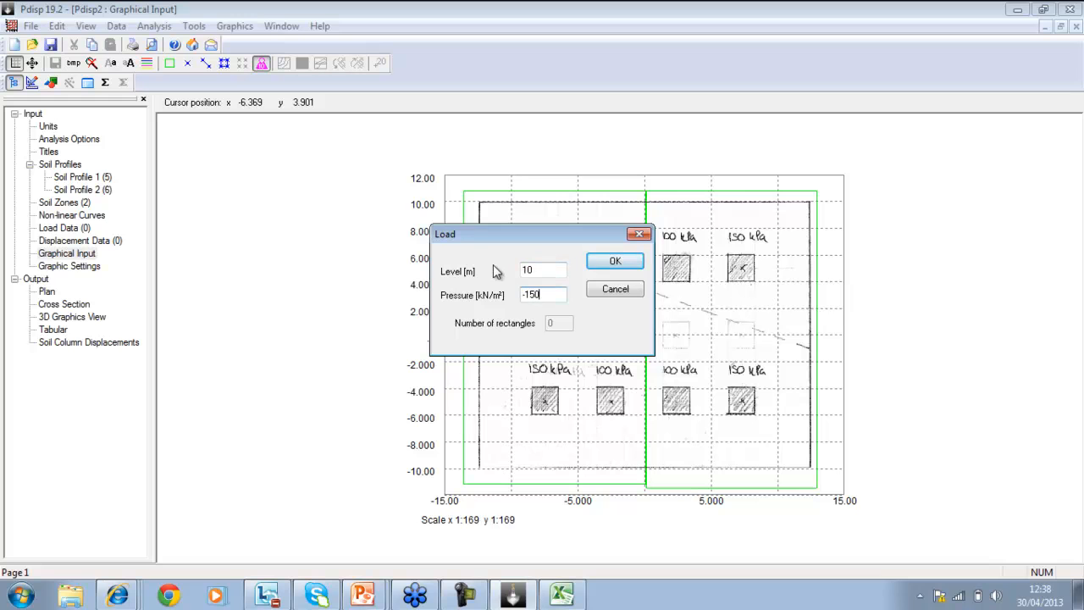
left_click(614, 261)
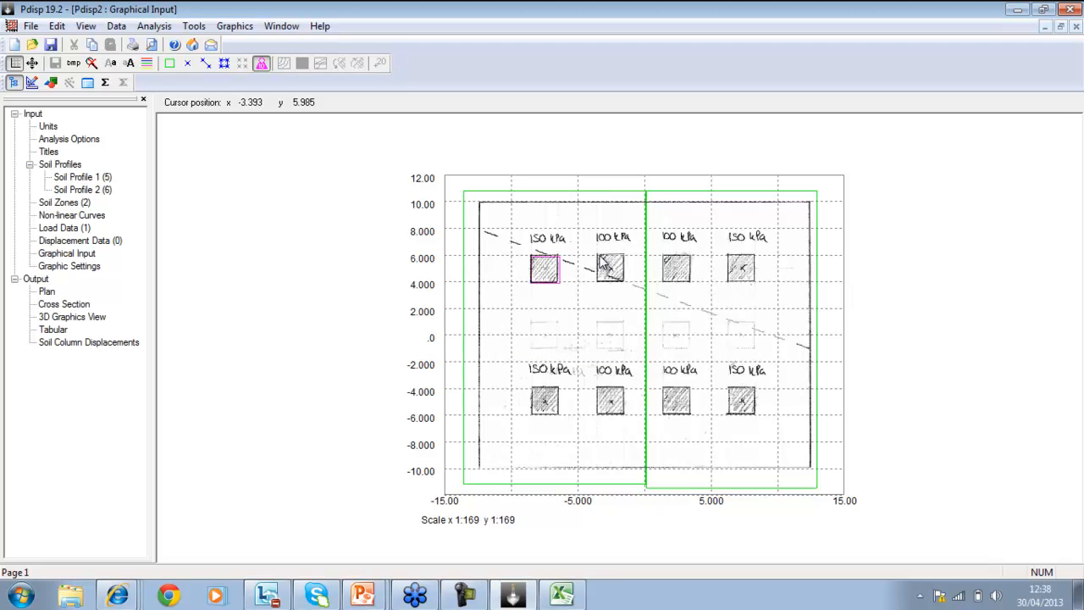
Add a load at level 10 m over the upper row's left 100 kPa square, with the pressure from its label as a negative value
left_click_drag(598, 259, 626, 284)
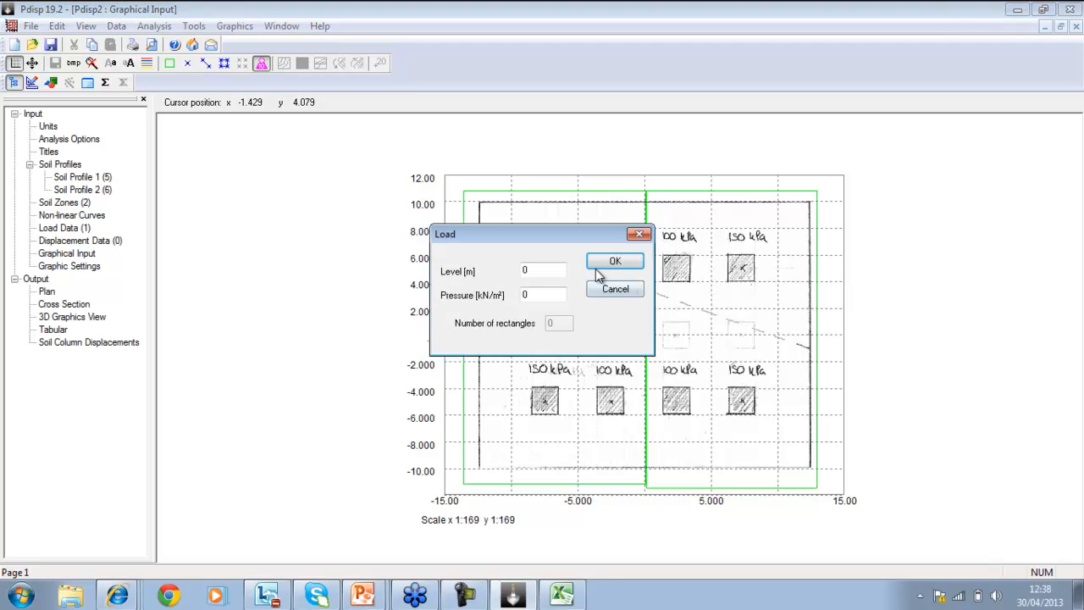
key("Tab")
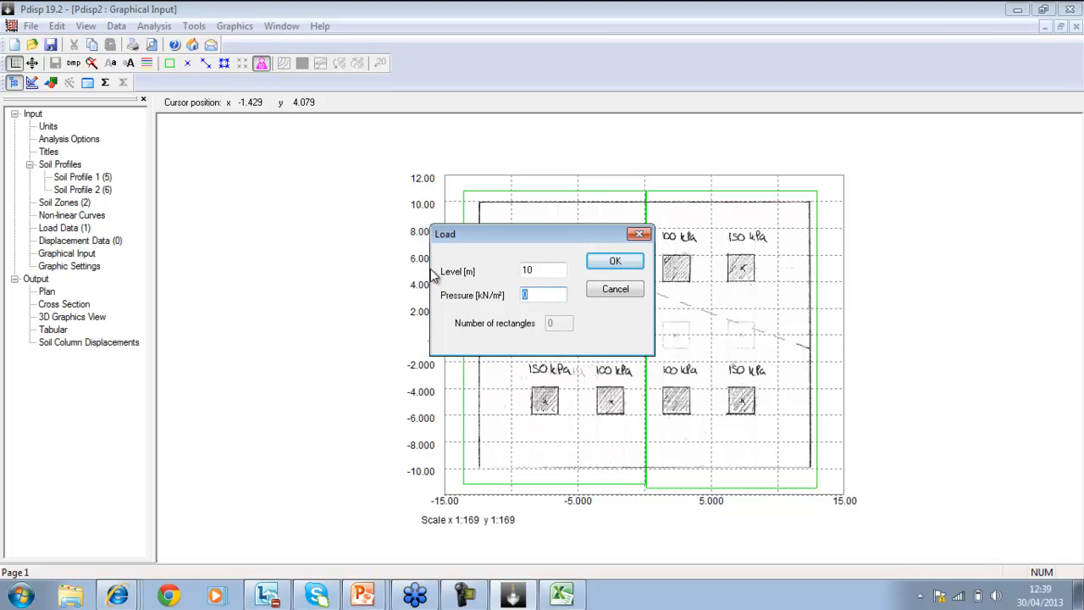
left_click(613, 262)
Add a load at level 10 m over the upper row's right 100 kPa square, with its labelled pressure as a negative value
left_click_drag(664, 254, 703, 300)
left_click_drag(555, 271, 491, 275)
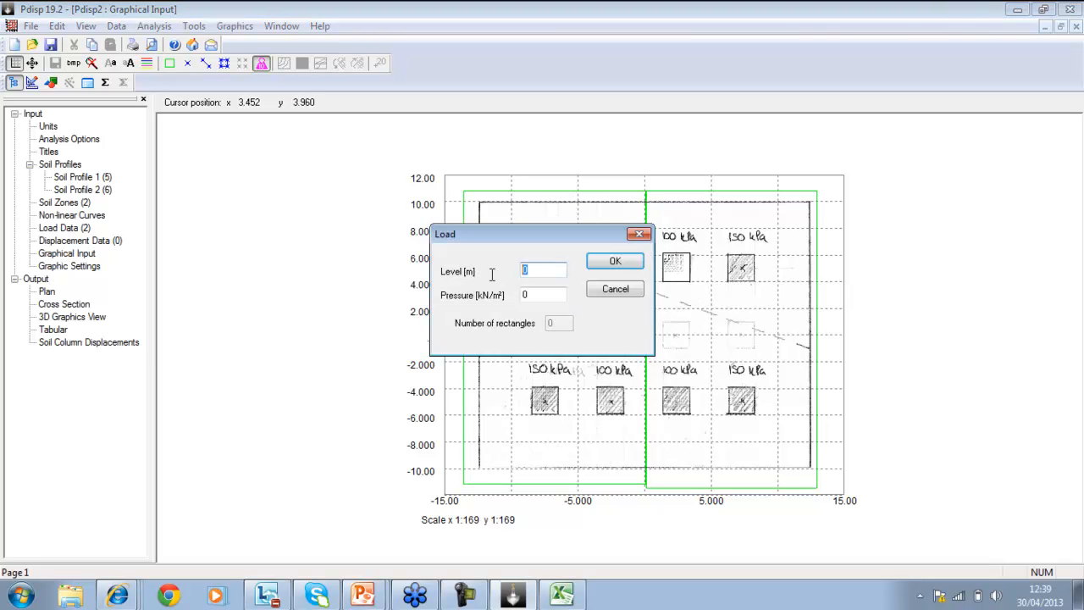
type("100")
key("Tab")
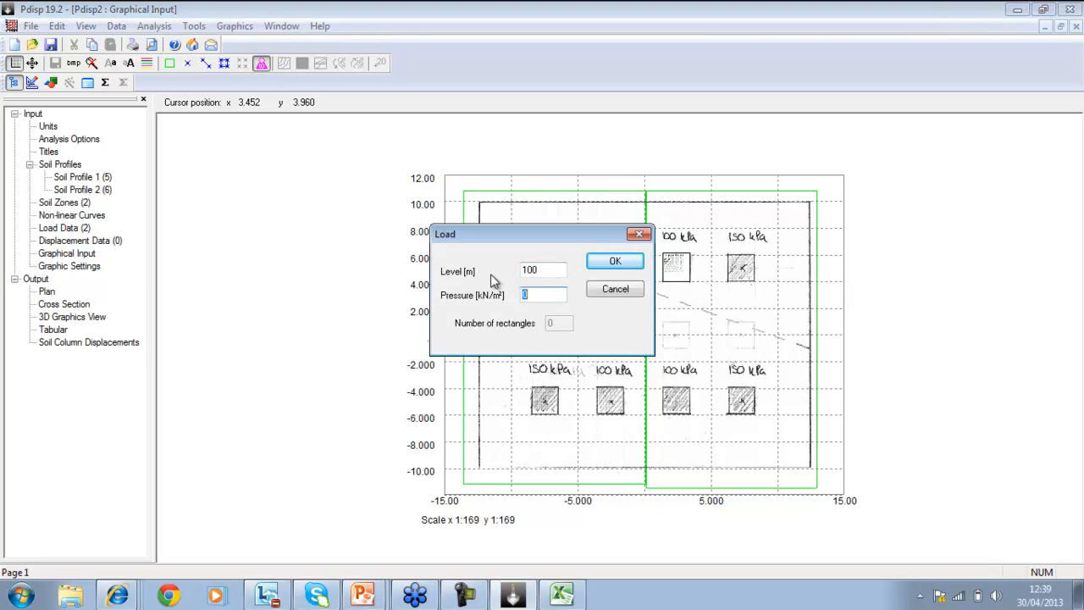
type("-")
left_click_drag(546, 269, 482, 274)
type("10")
left_click(539, 293)
left_click(613, 263)
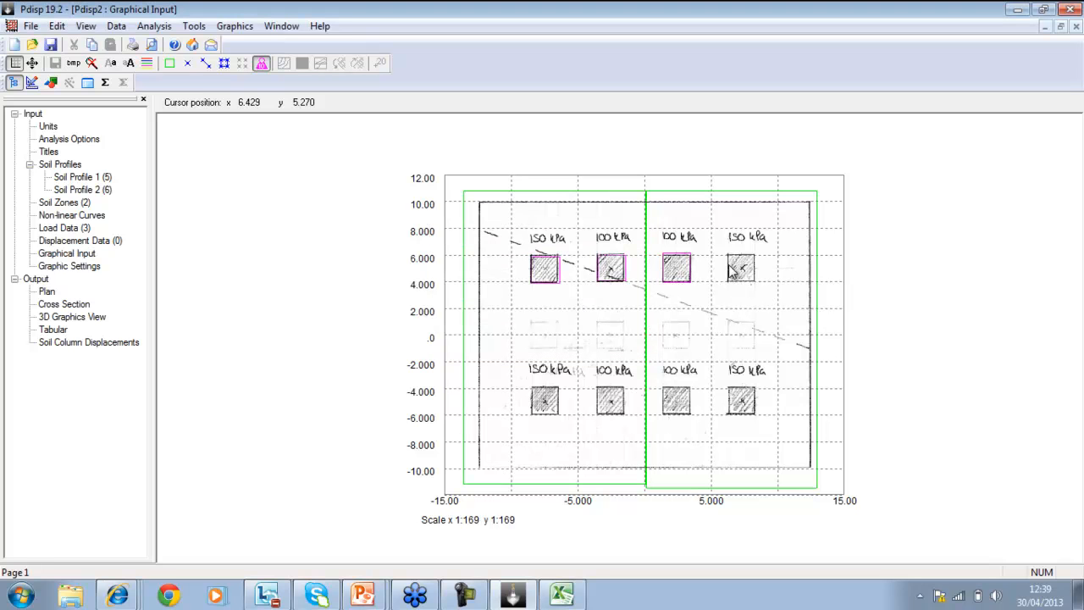
Add -150 kN/m² loads at level 10 m over the upper-right and lower-left 150 kPa squares
left_click_drag(727, 257, 755, 286)
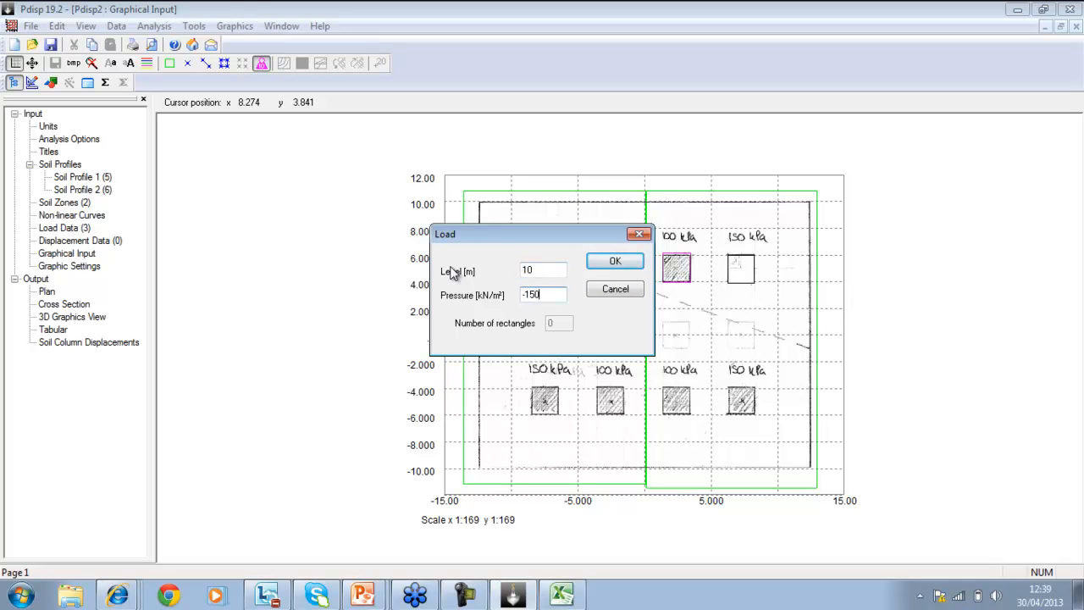
left_click(616, 261)
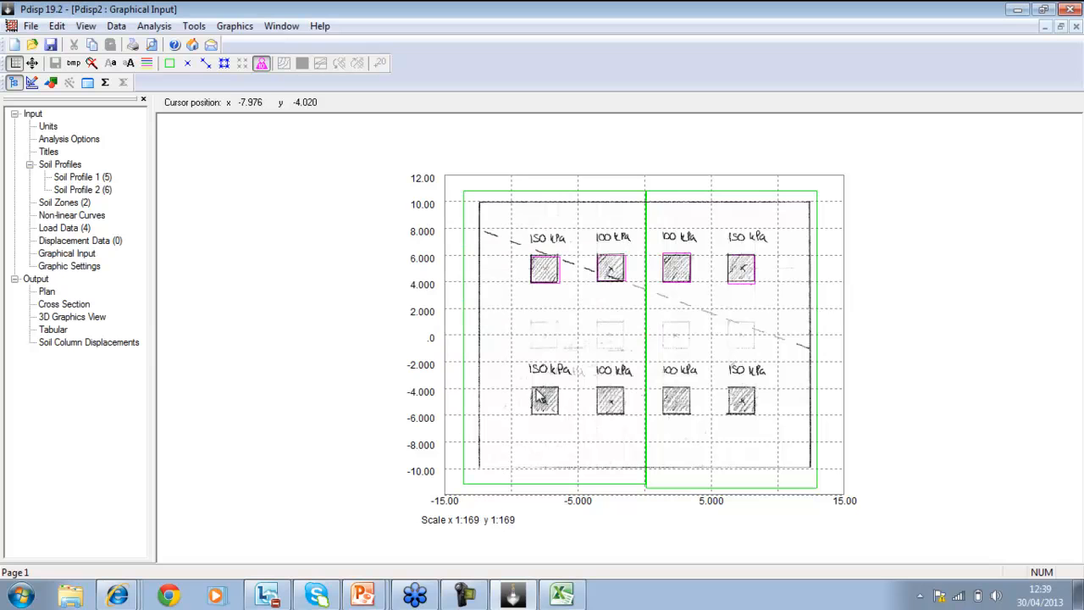
left_click_drag(532, 388, 559, 421)
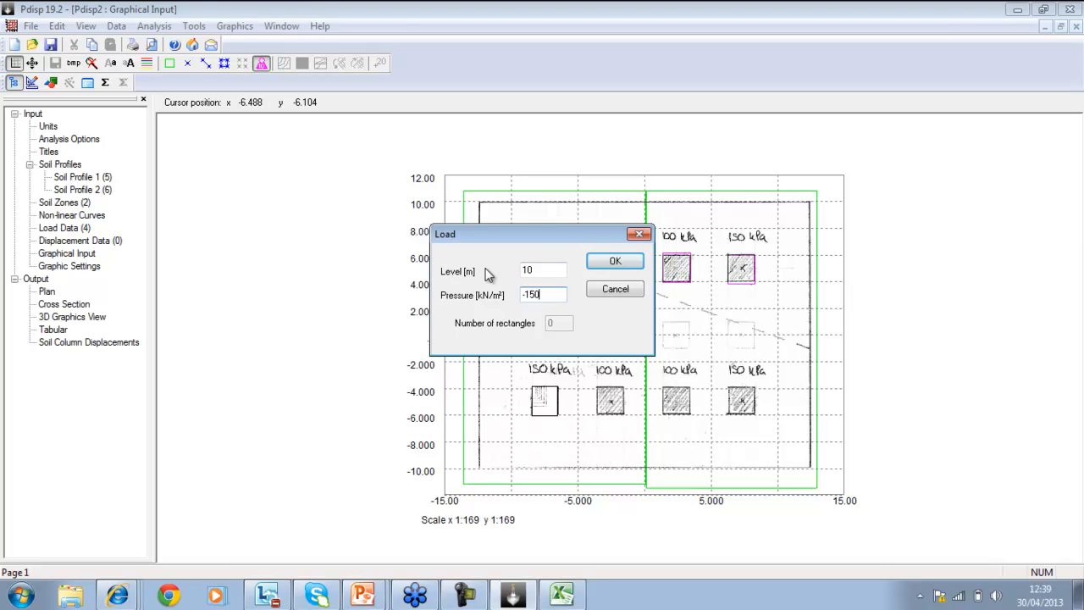
left_click(615, 259)
Add loads over the lower row's two 100 kPa squares at level 10 m, with their labelled pressures as negative values
left_click_drag(597, 387, 626, 419)
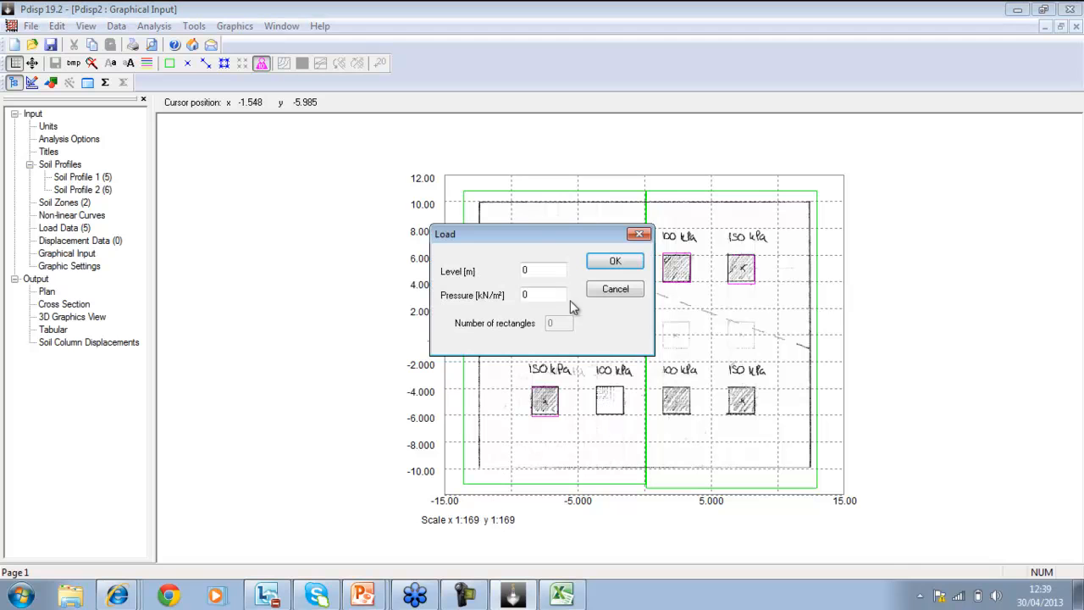
key("Tab")
left_click(621, 265)
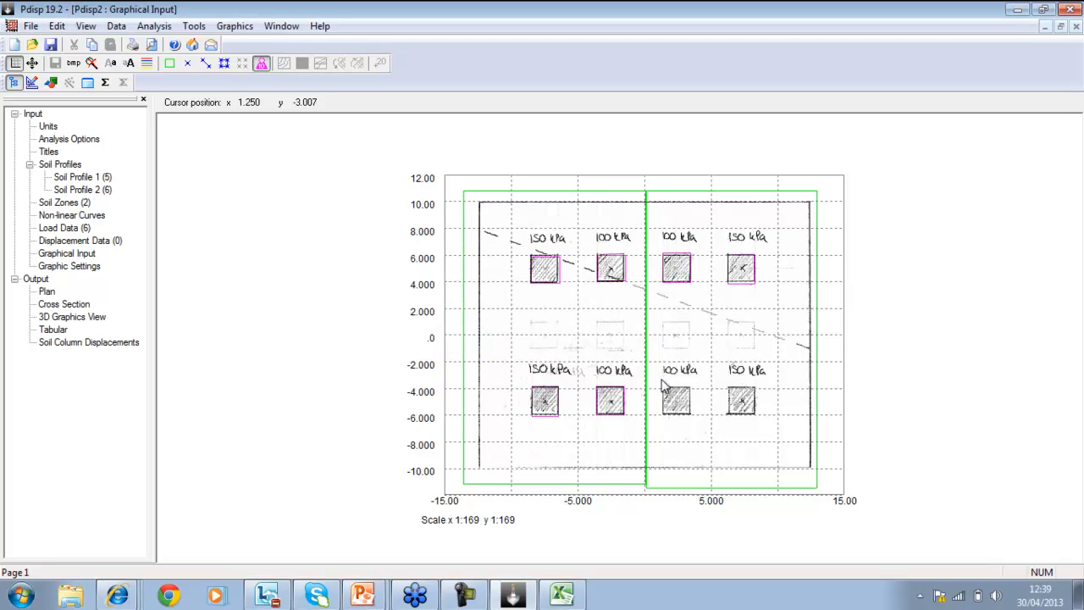
left_click_drag(665, 386, 693, 421)
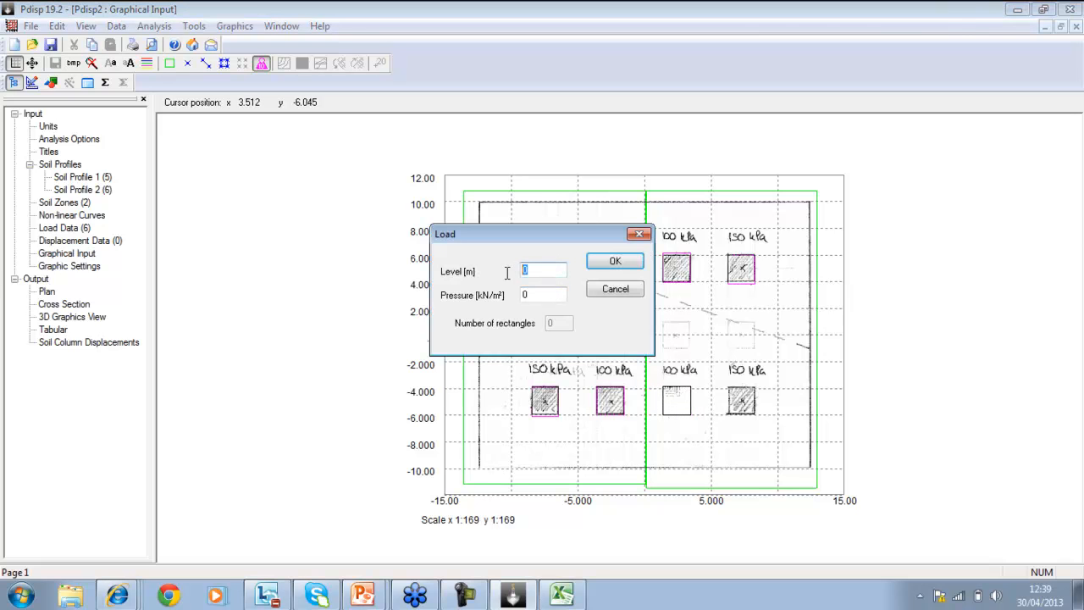
key("Tab")
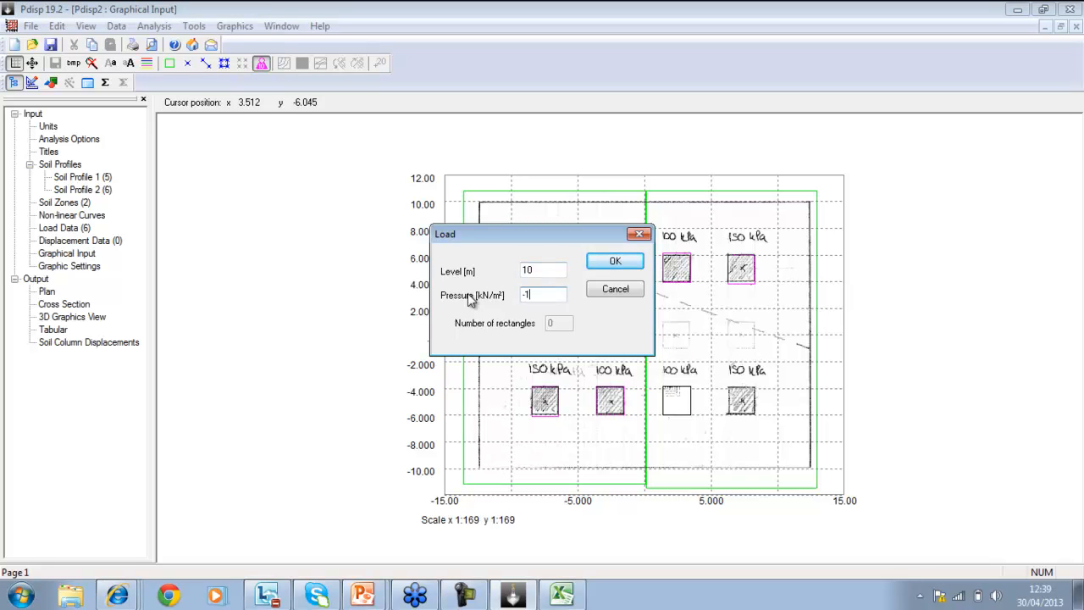
left_click(597, 257)
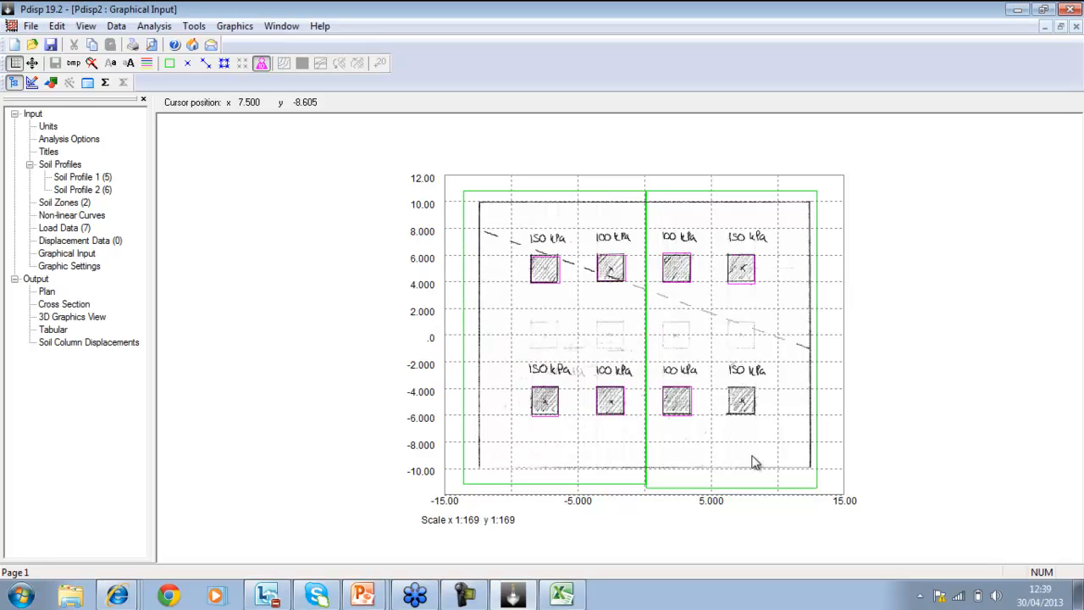
Add a load over the lower-right 150 kPa square, with its labelled pressure as a negative value
left_click_drag(729, 386, 758, 419)
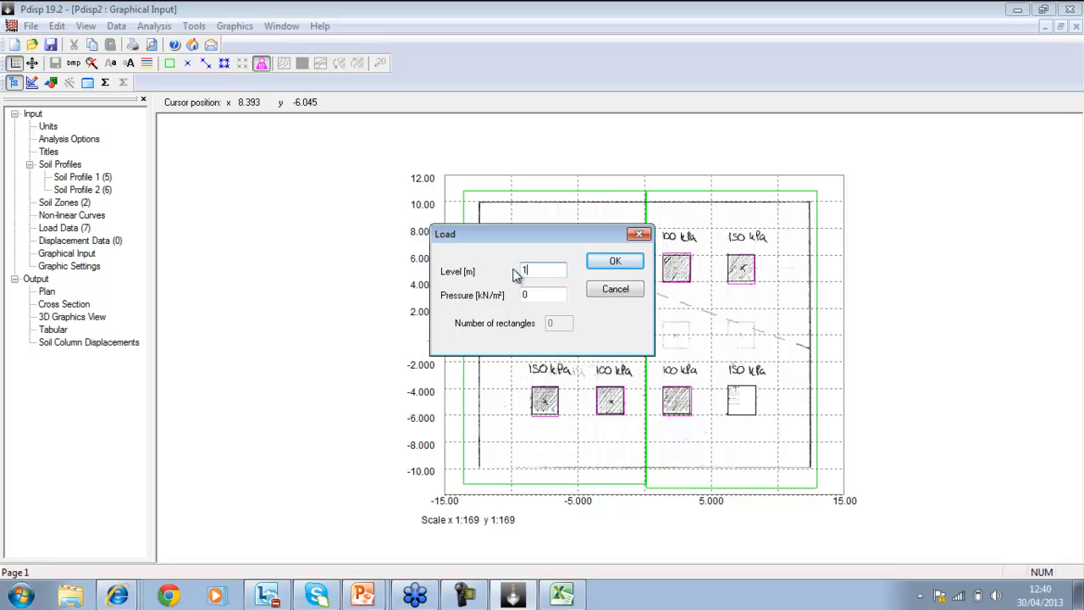
type("-15")
left_click(613, 264)
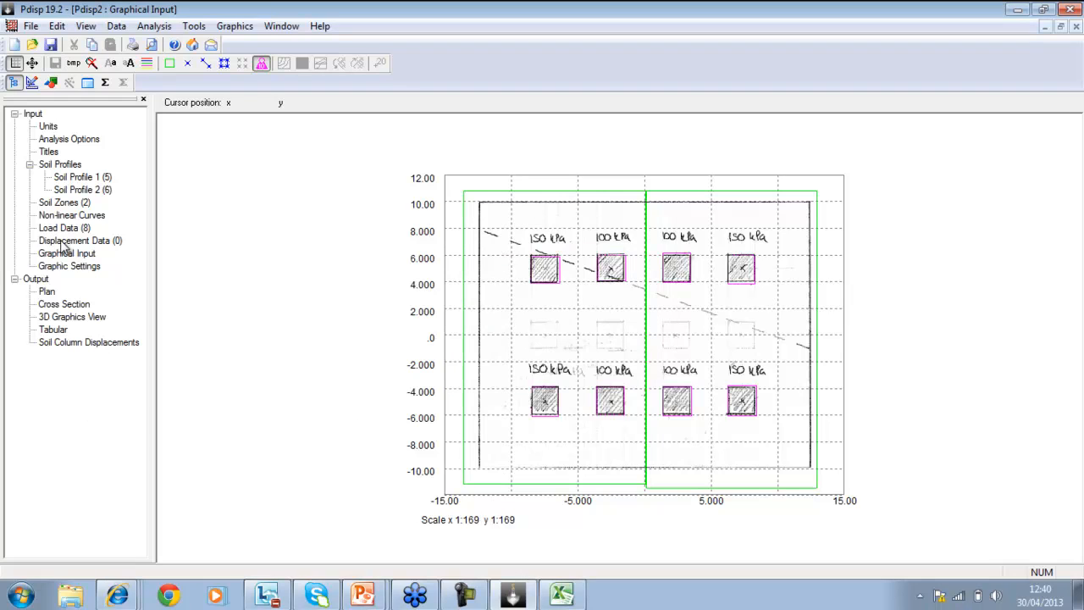
Draw a displacement line along the dashed diagonal, about (-12.9, 8.2) to (13.0, -1.2), at level 7 and divided into many intervals
left_click(206, 65)
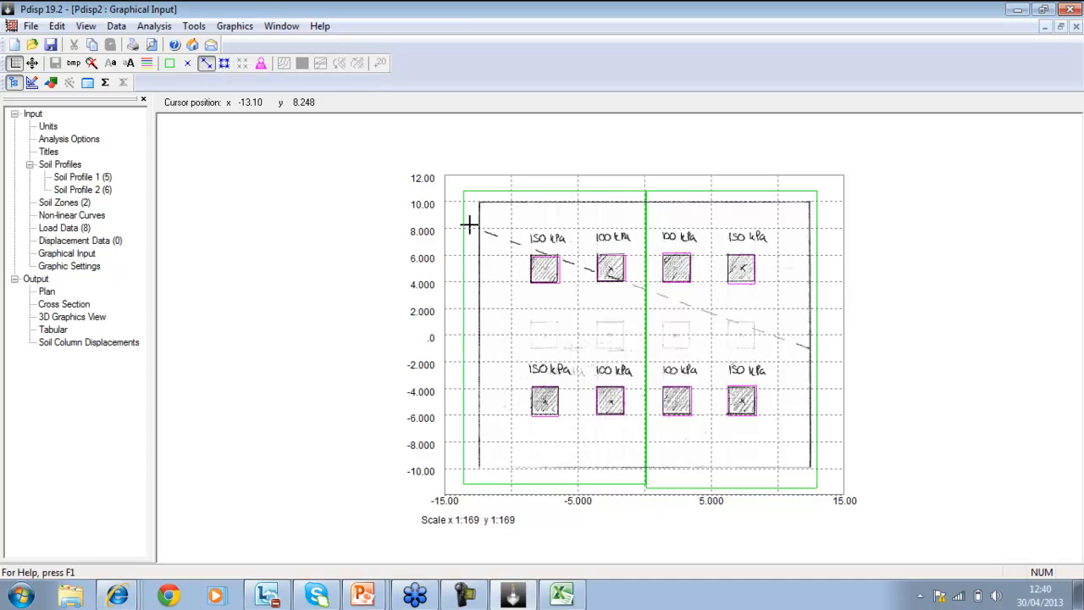
left_click(209, 64)
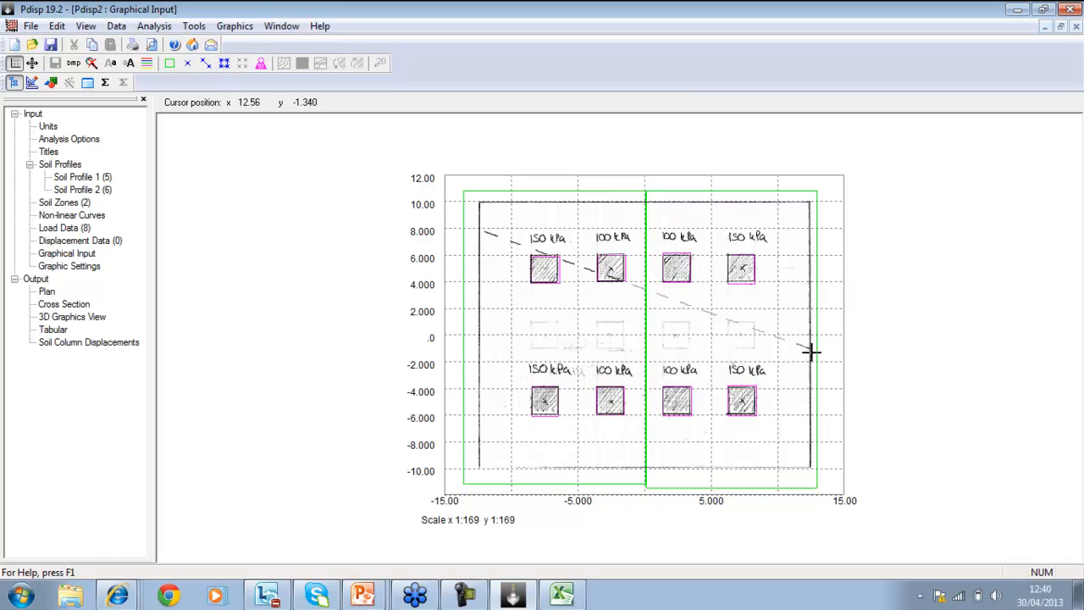
left_click(207, 64)
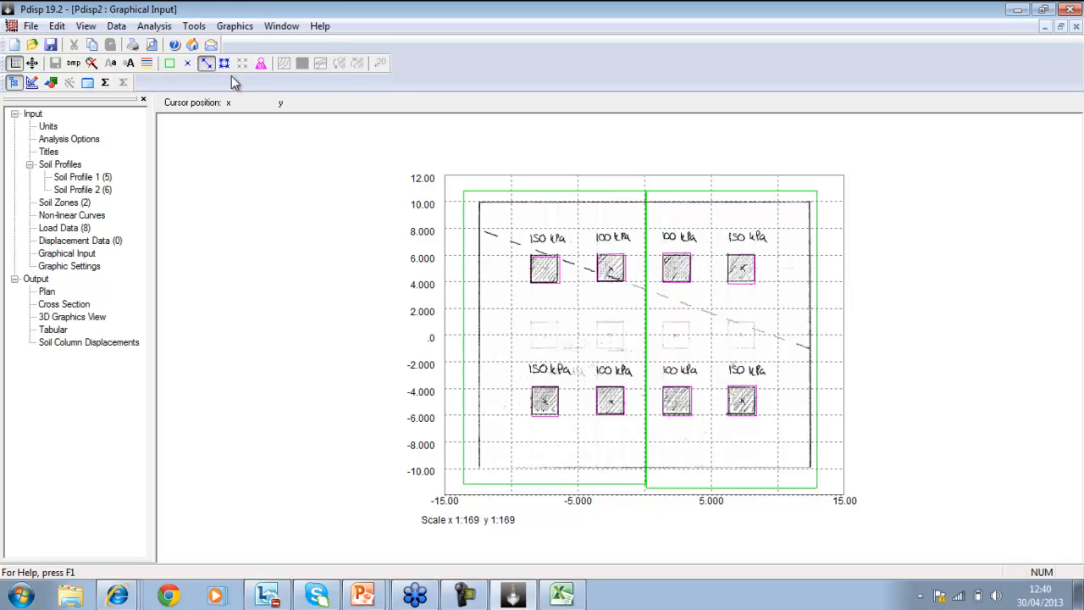
left_click(472, 223)
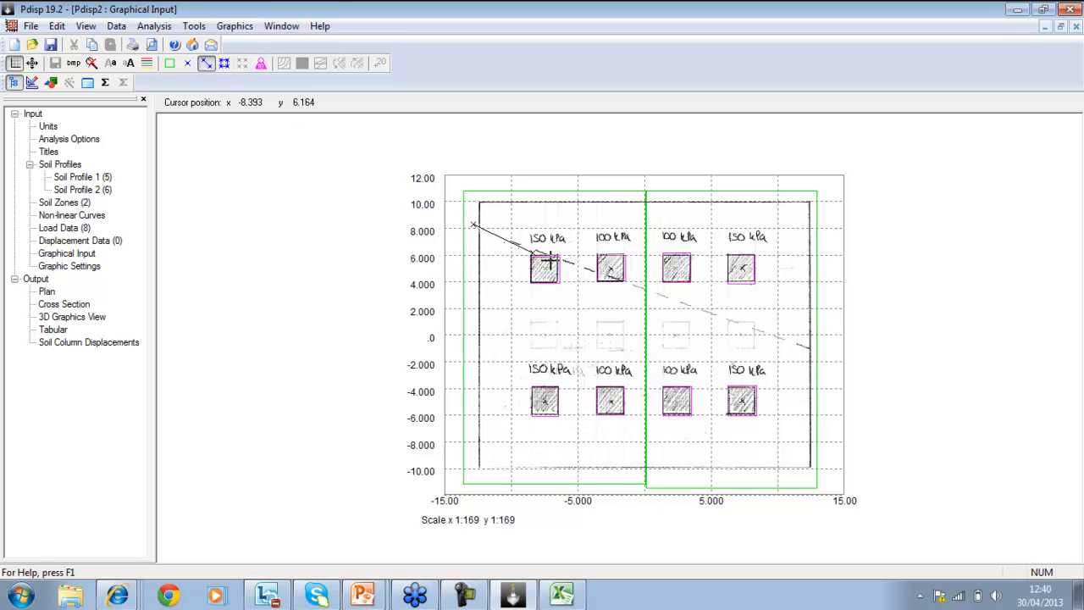
left_click(816, 351)
left_click_drag(542, 262, 452, 263)
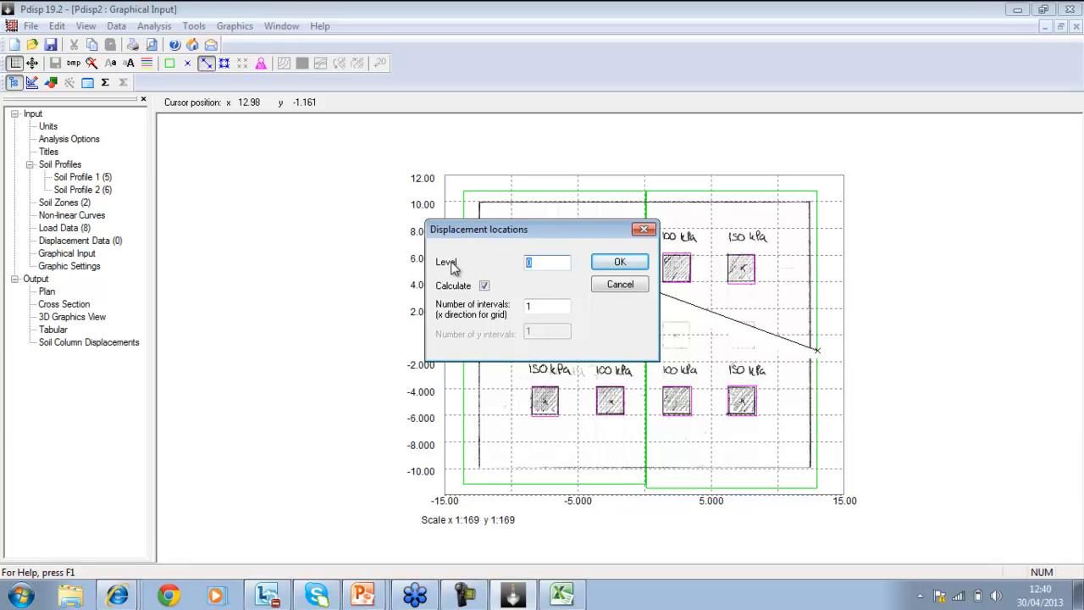
type("7")
double_click(532, 307)
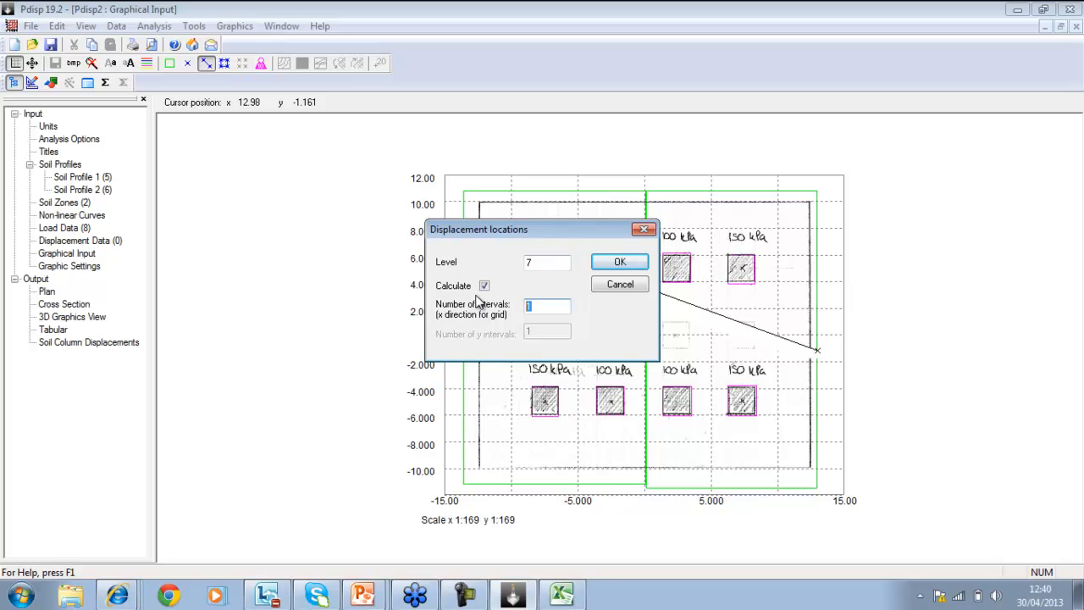
left_click_drag(521, 230, 259, 230)
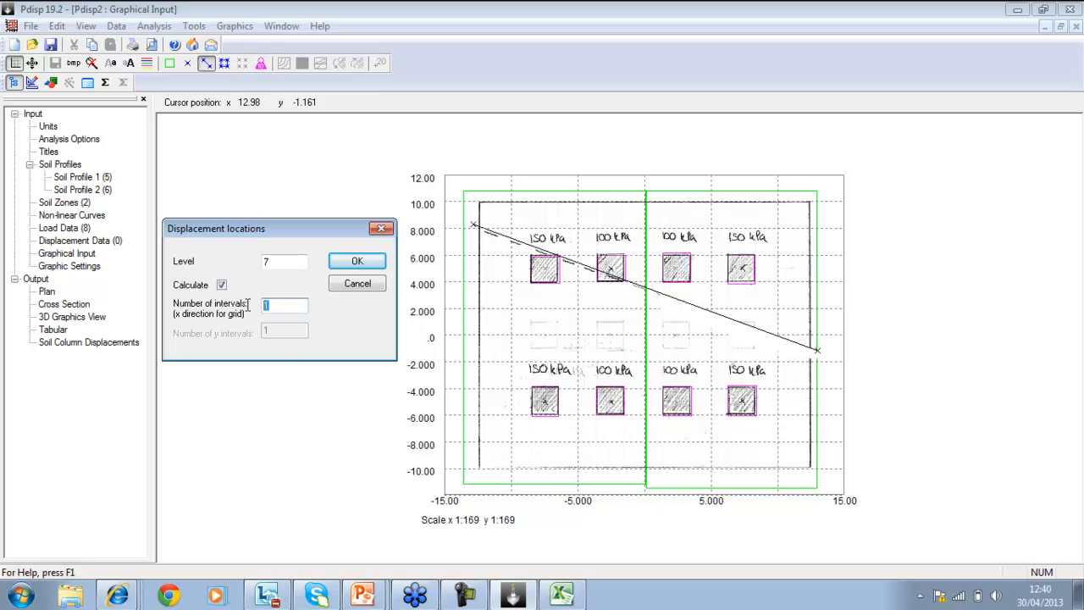
left_click(352, 262)
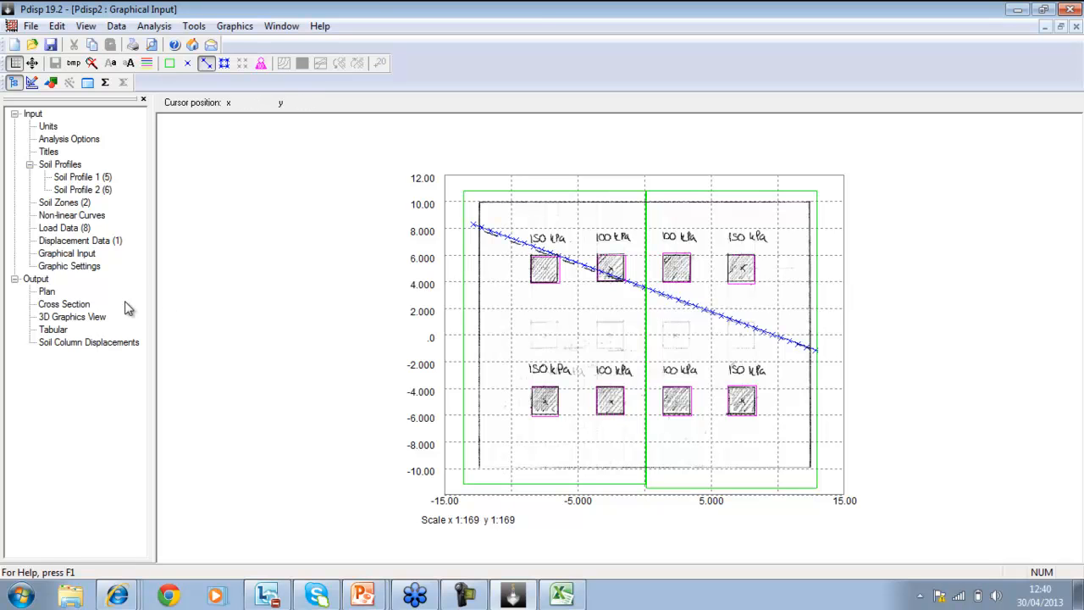
Draw a displacement grid, about x -13.2 to 12.9 and y 10.4 to -10.3, at level 10 with 40 x intervals and similarly fine y intervals
left_click(225, 65)
left_click_drag(467, 199, 817, 477)
left_click(818, 474)
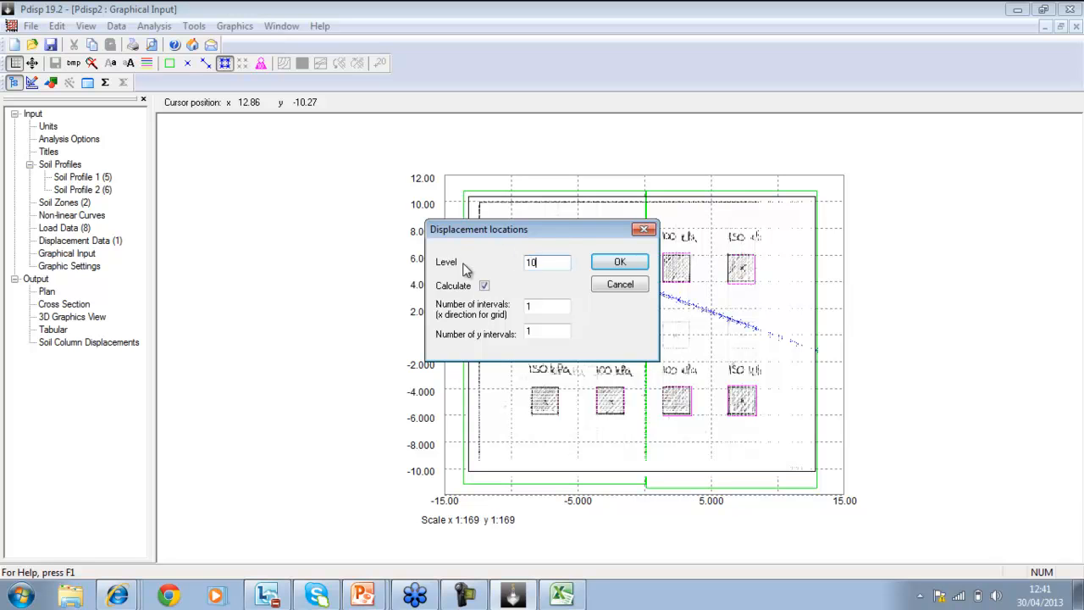
double_click(541, 307)
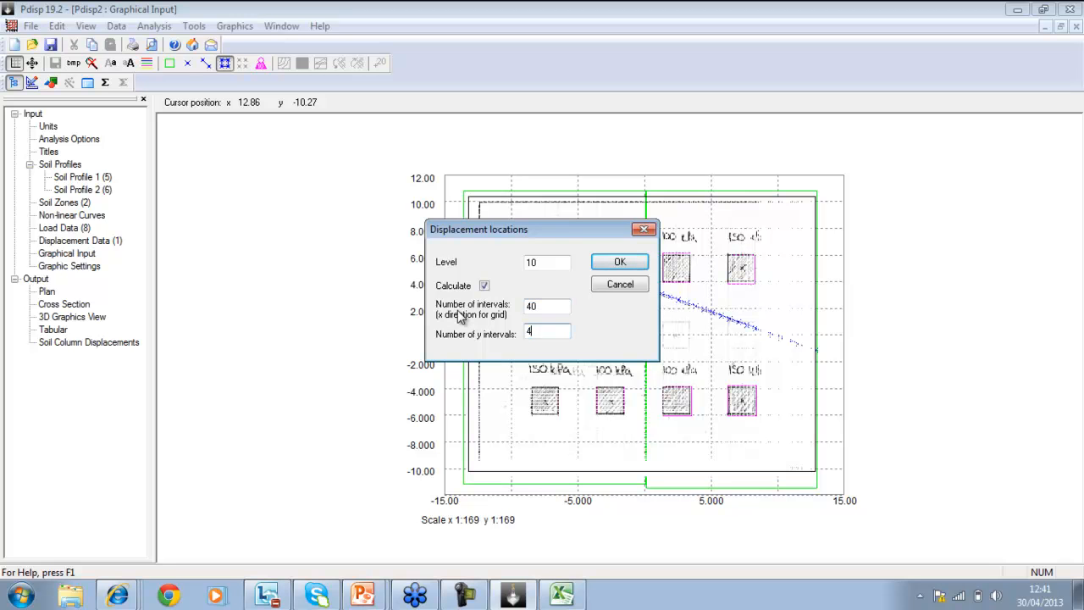
left_click(620, 262)
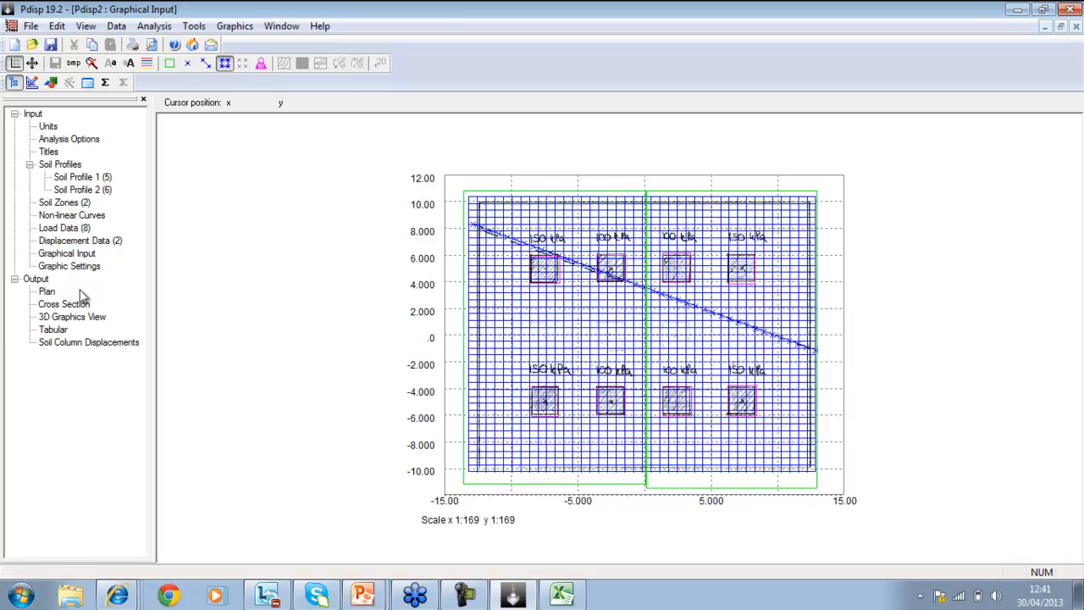
Run the analysis with all available output items selected: displacement grids, load data, analysis parameters, soil profiles, soil zones and results
left_click(105, 83)
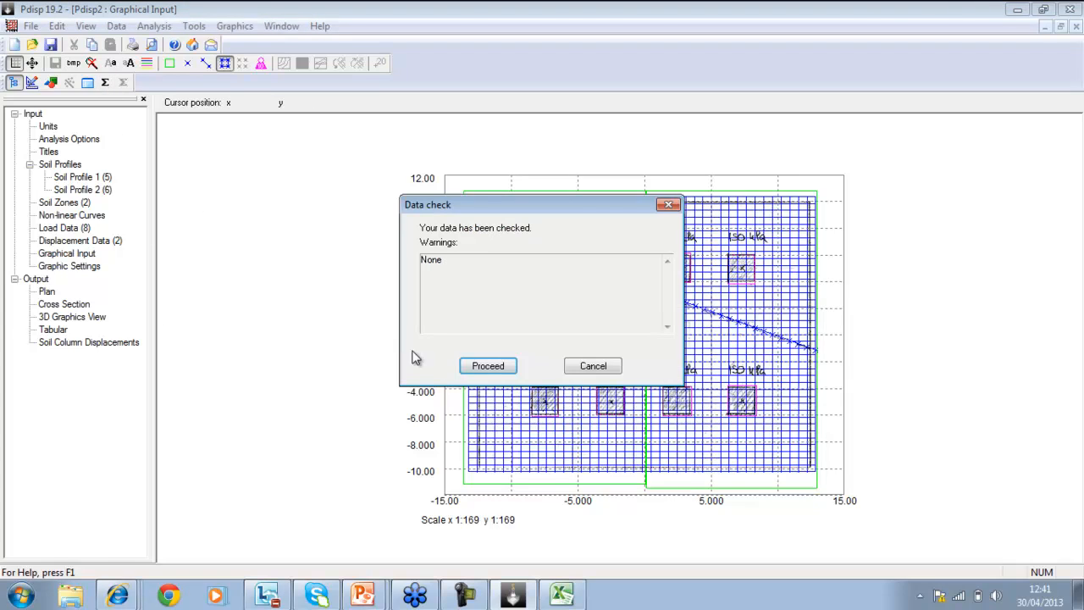
left_click(487, 366)
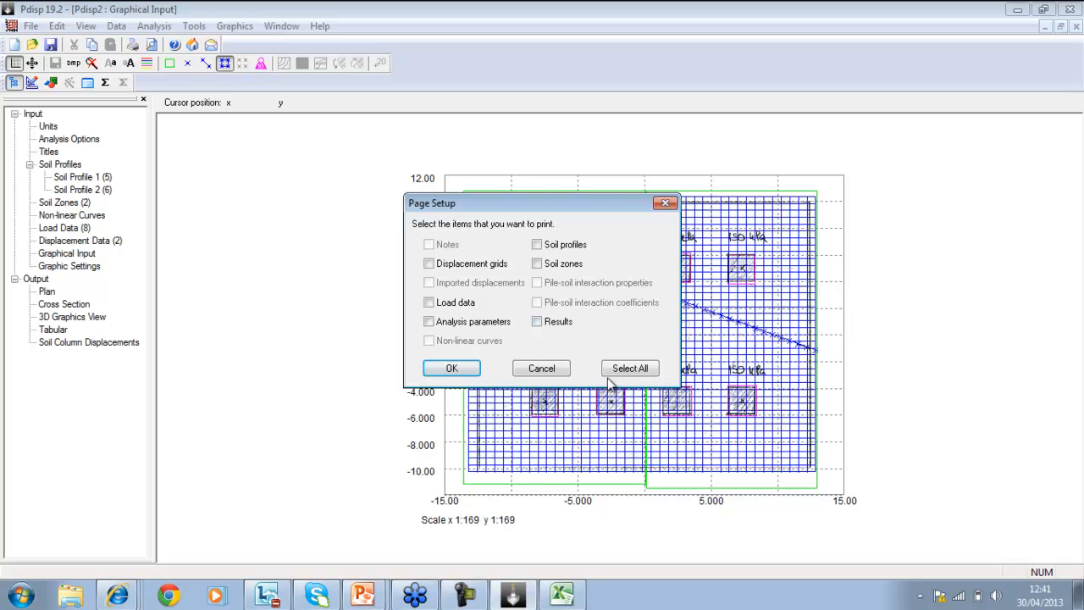
left_click(655, 375)
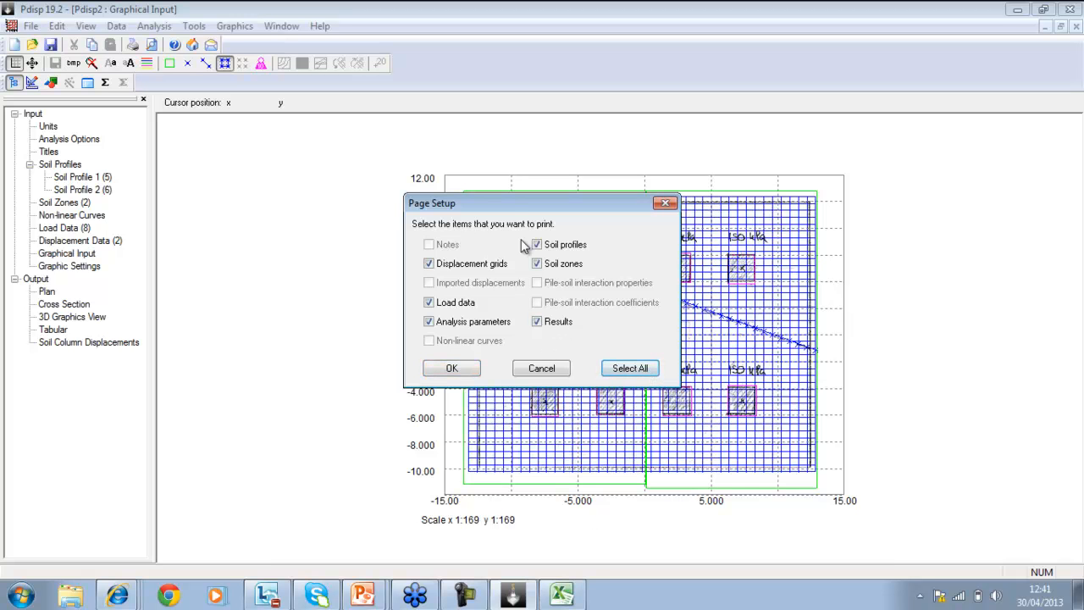
left_click_drag(511, 213, 255, 186)
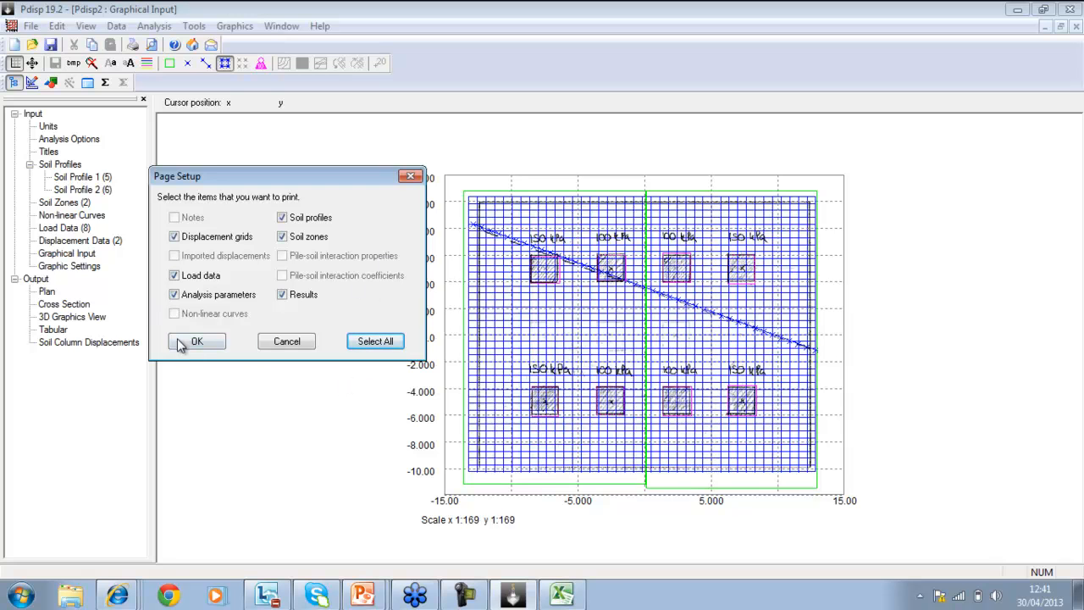
left_click(179, 343)
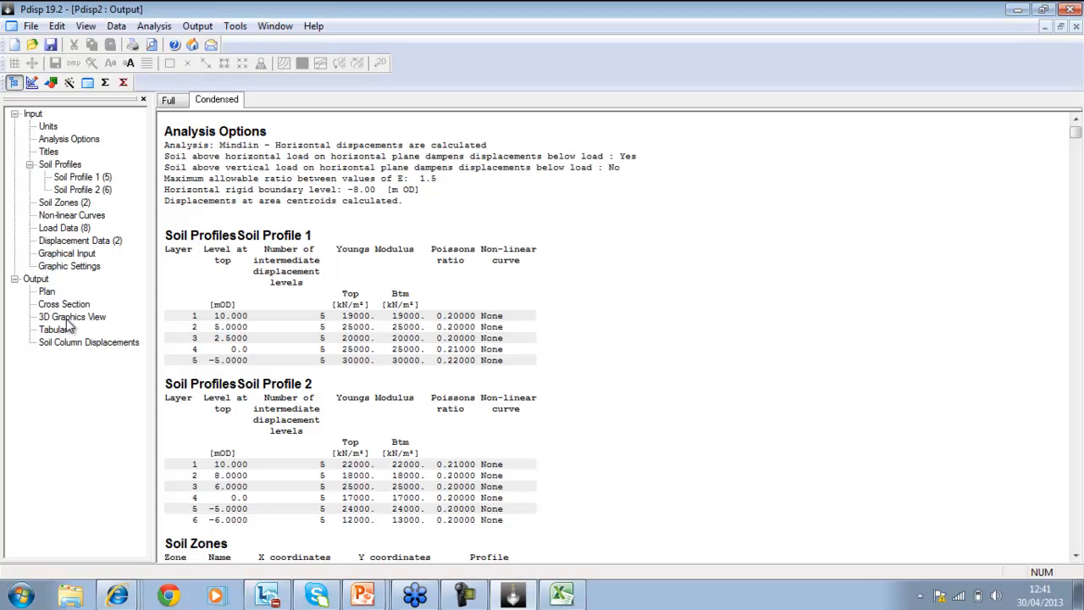
Display the output plan with settlement contours for the displacement grid, drawn as contour lines and filled colours
left_click(47, 291)
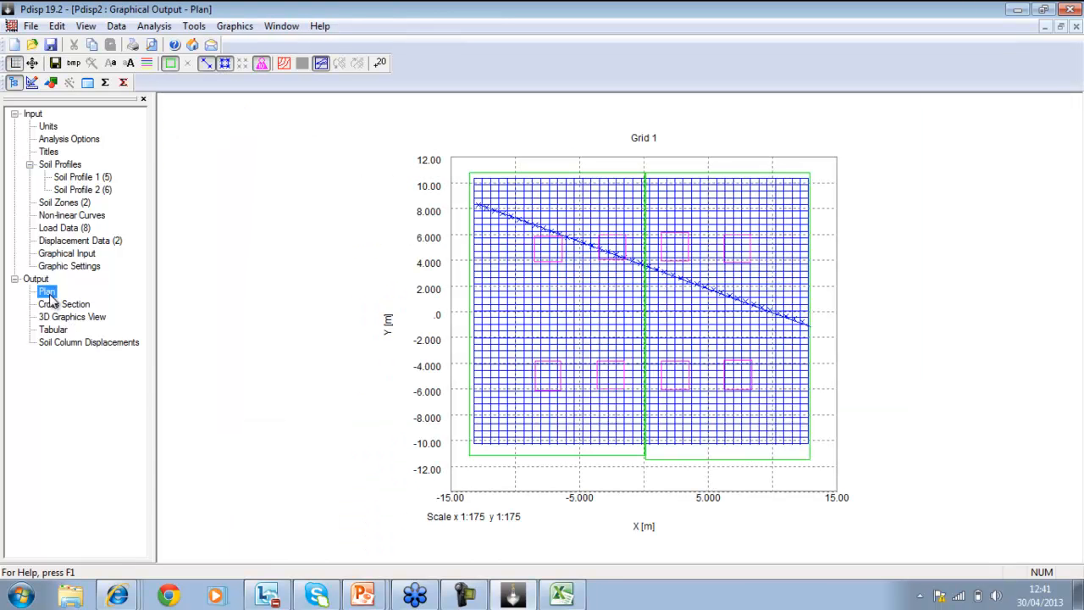
left_click(283, 65)
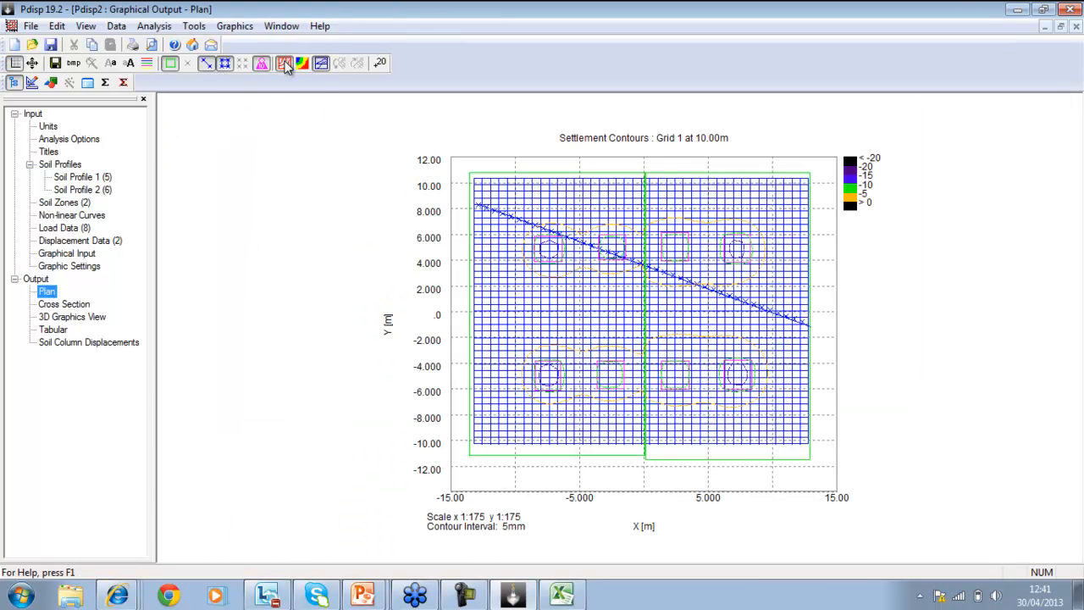
left_click(301, 62)
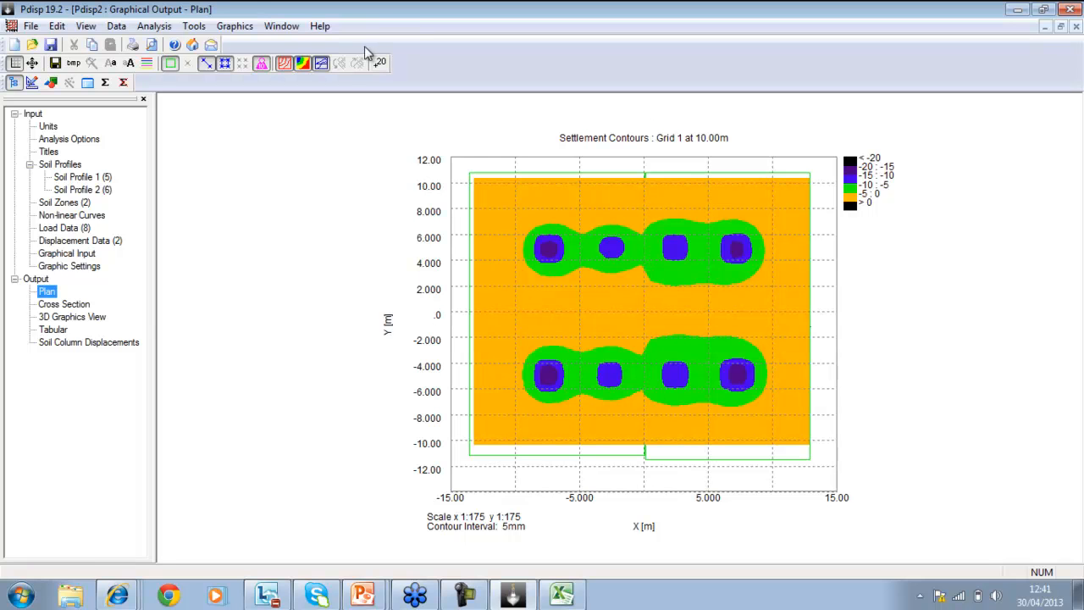
Remove the filled contours, plot the displacement graph for Line 1 and look over the chart's copy, style and export options
left_click(301, 65)
left_click(321, 66)
left_click(494, 217)
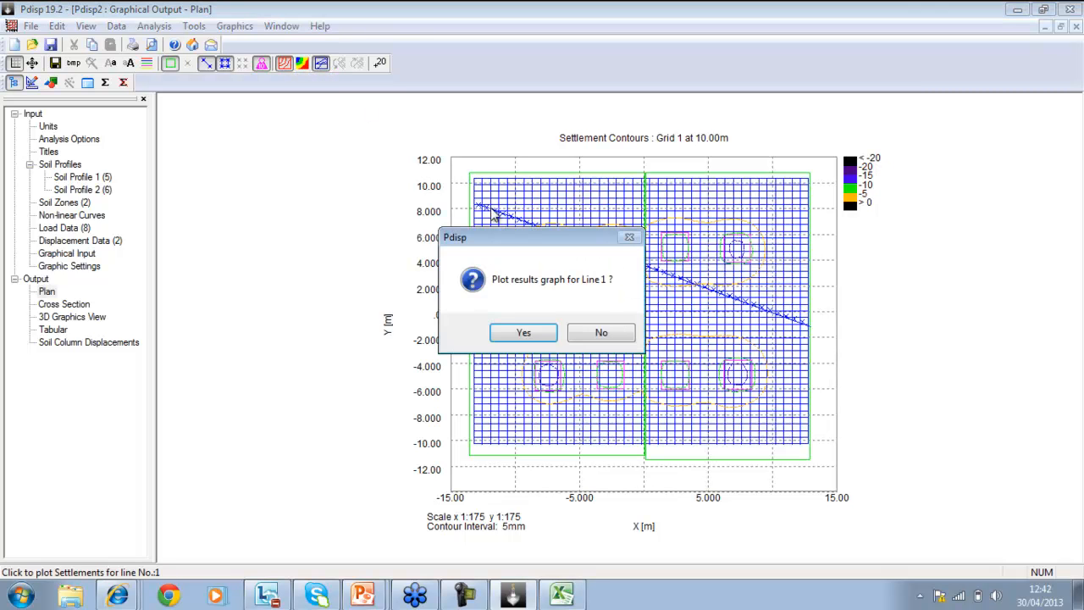
left_click(524, 332)
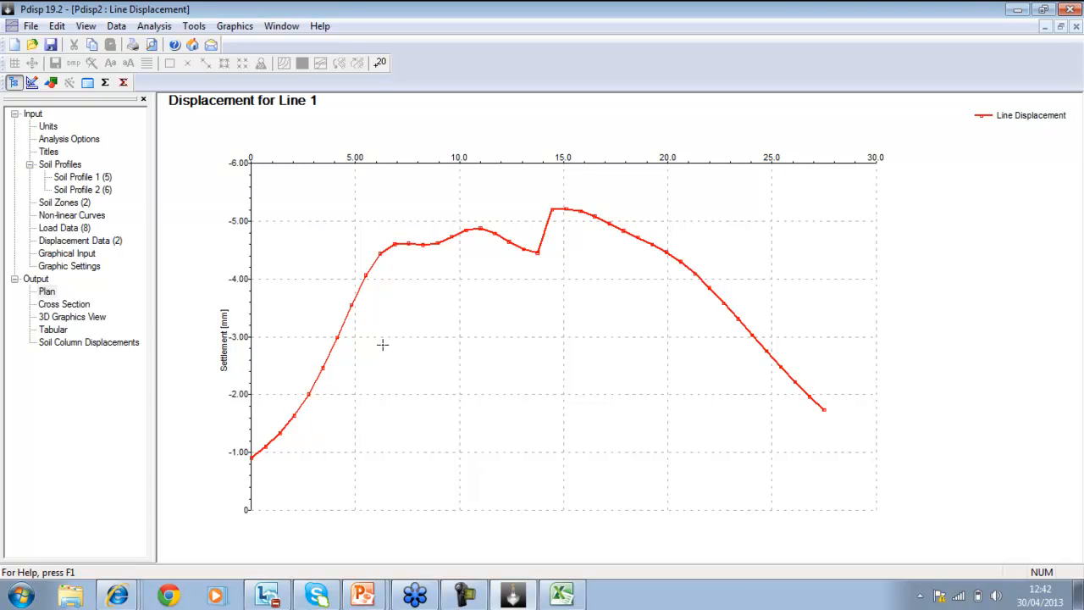
right_click(386, 259)
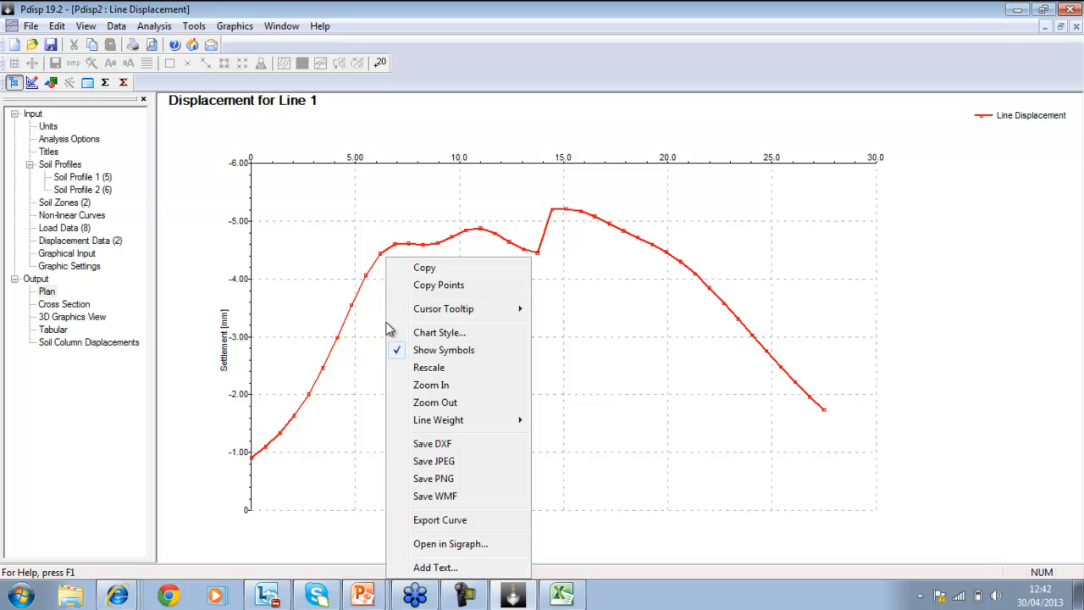
mouse_move(441, 316)
mouse_move(469, 422)
left_click(192, 435)
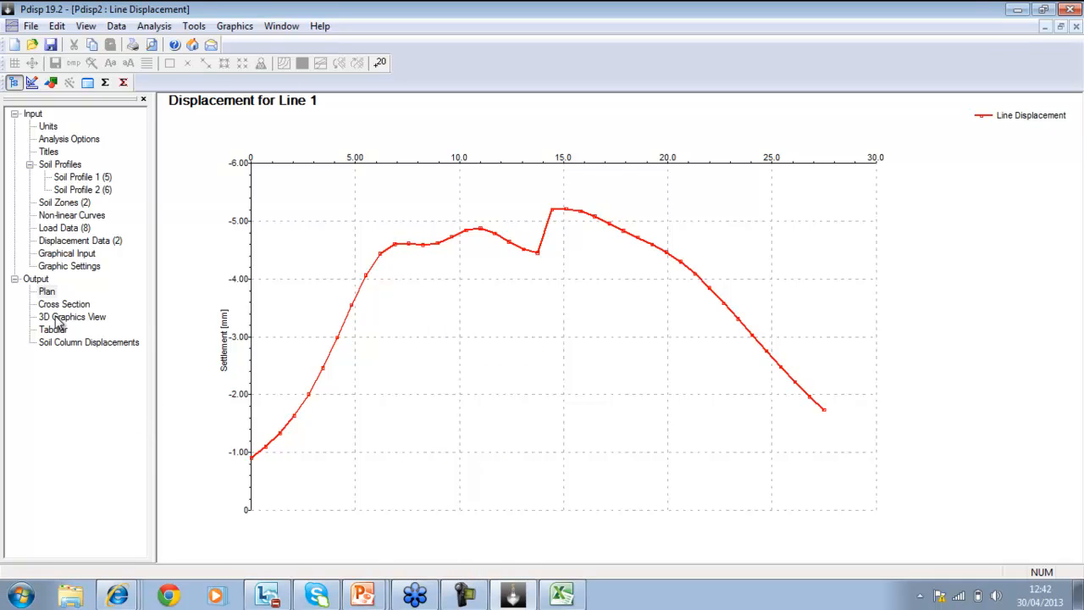
Open the 3D graphics view and apply wire frame display to the soil profiles so loads and displacements can be shown
left_click(58, 317)
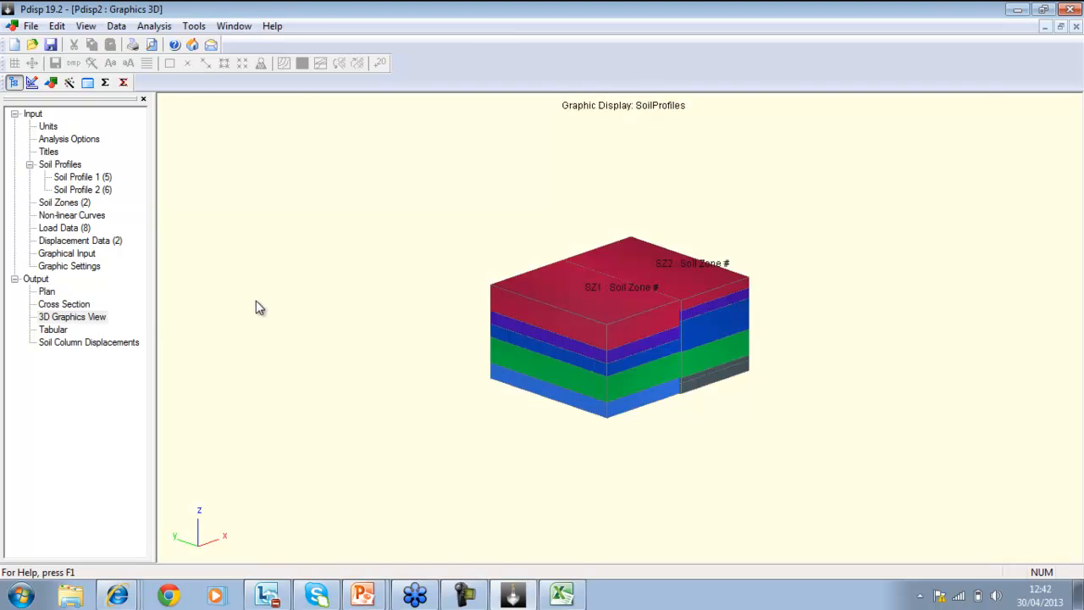
right_click(256, 303)
left_click(288, 330)
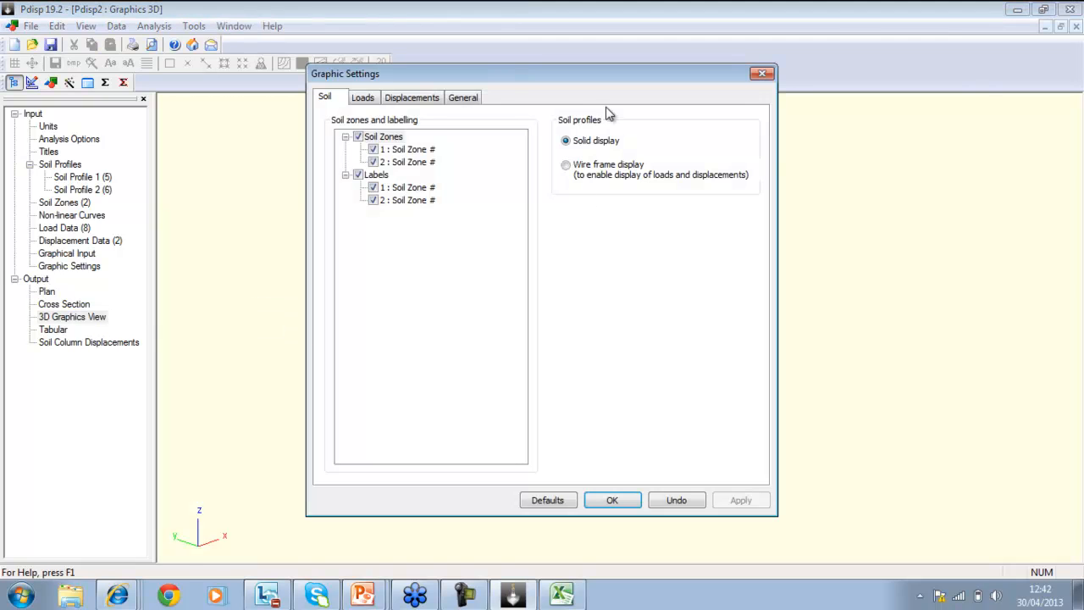
left_click_drag(598, 87, 346, 120)
left_click(312, 196)
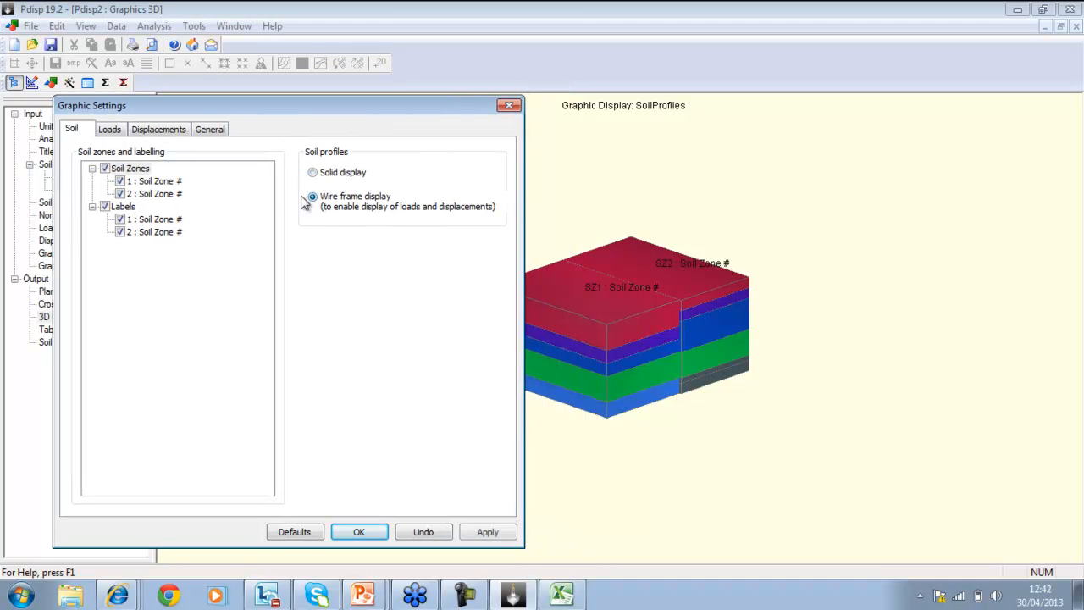
left_click(125, 134)
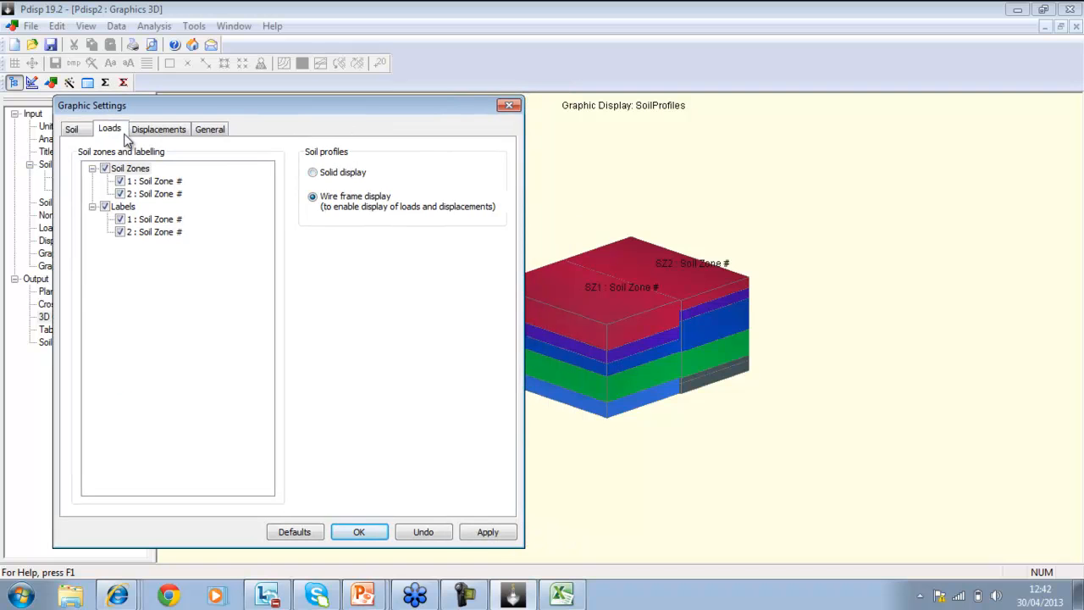
left_click(483, 534)
Show the deflected displacement shape in 3D, turn off the undeflected shape and nodes, and inspect the movement around the loads
left_click(157, 129)
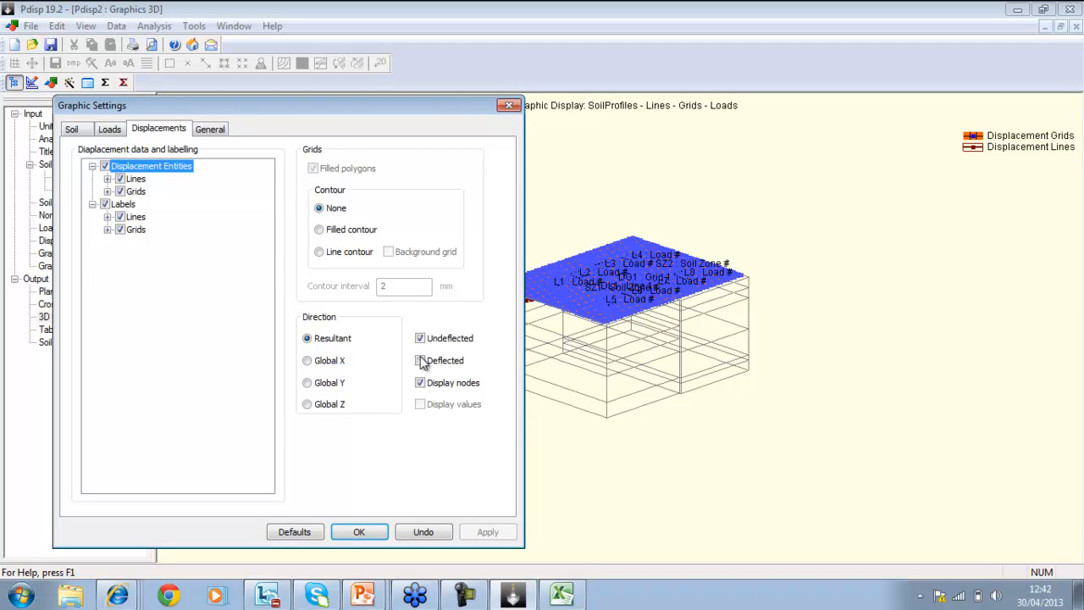
left_click(420, 360)
left_click(420, 338)
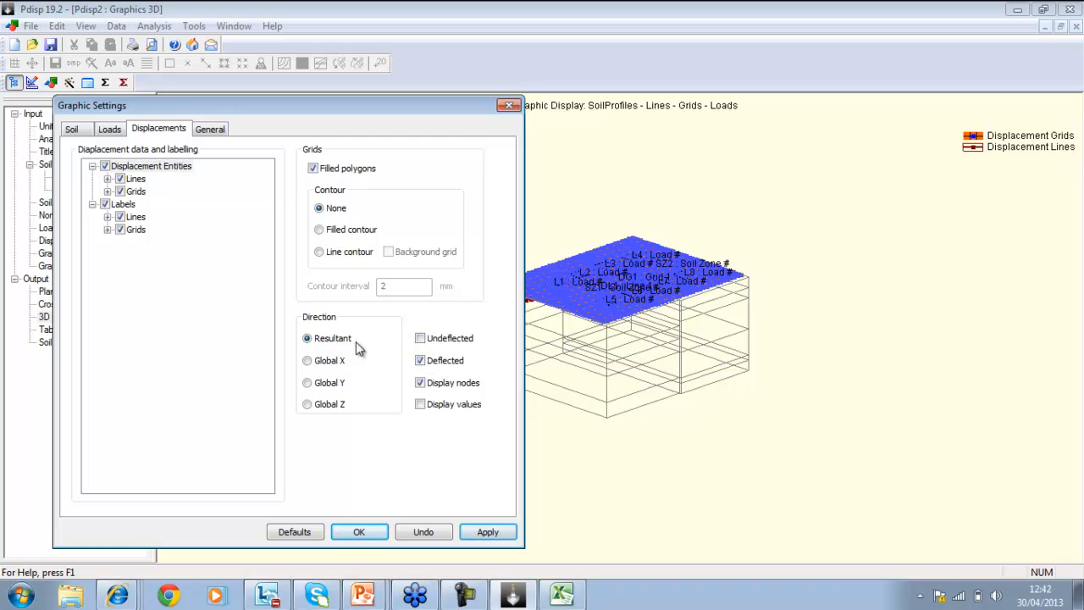
left_click(372, 531)
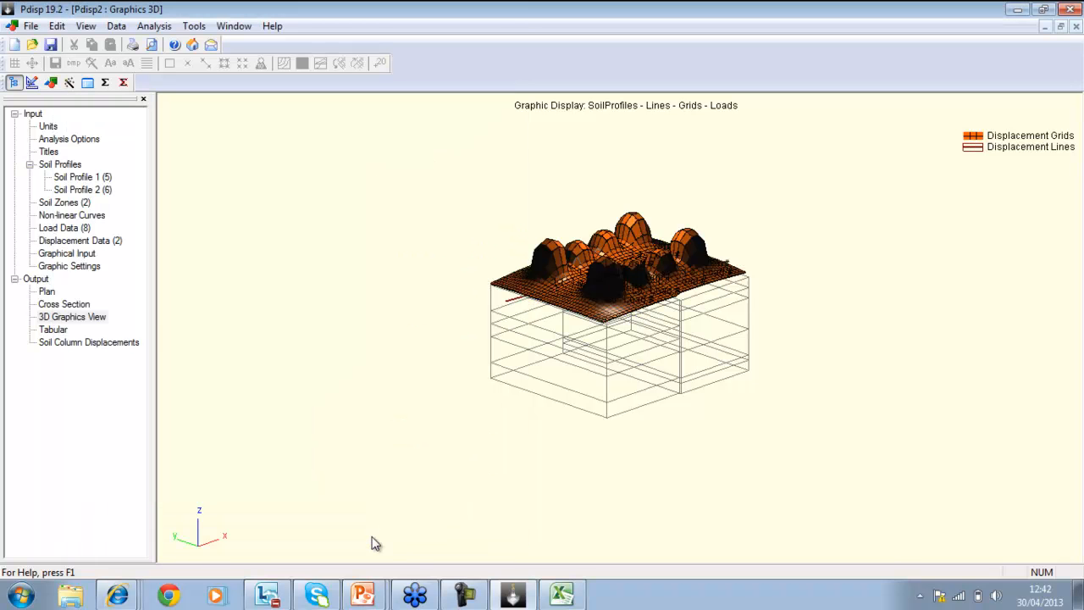
left_click_drag(479, 370, 534, 390)
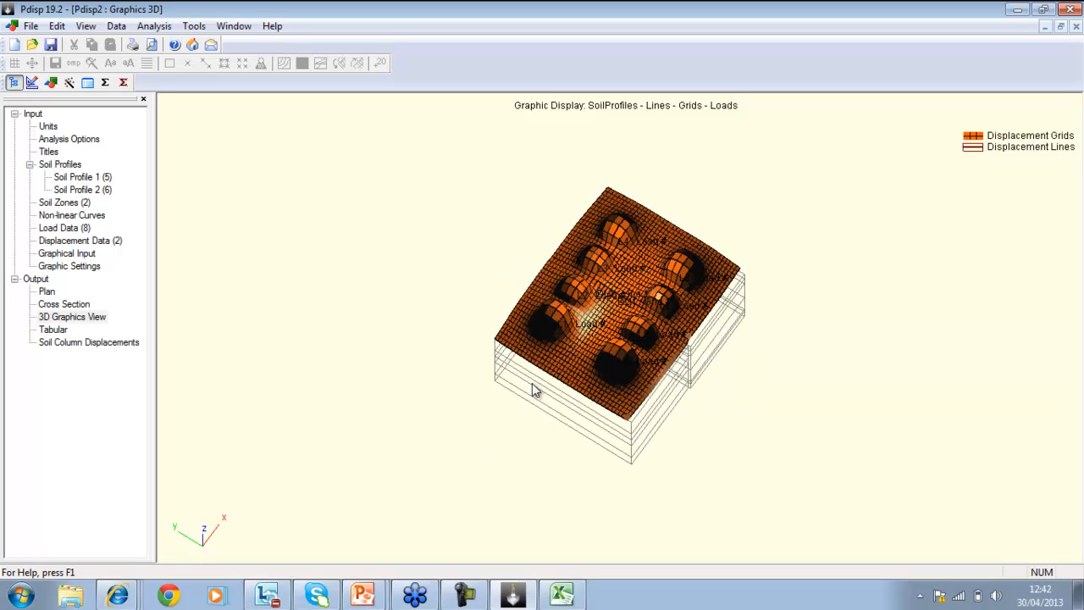
left_click_drag(591, 306, 615, 368)
scroll(616, 369, "up", 8)
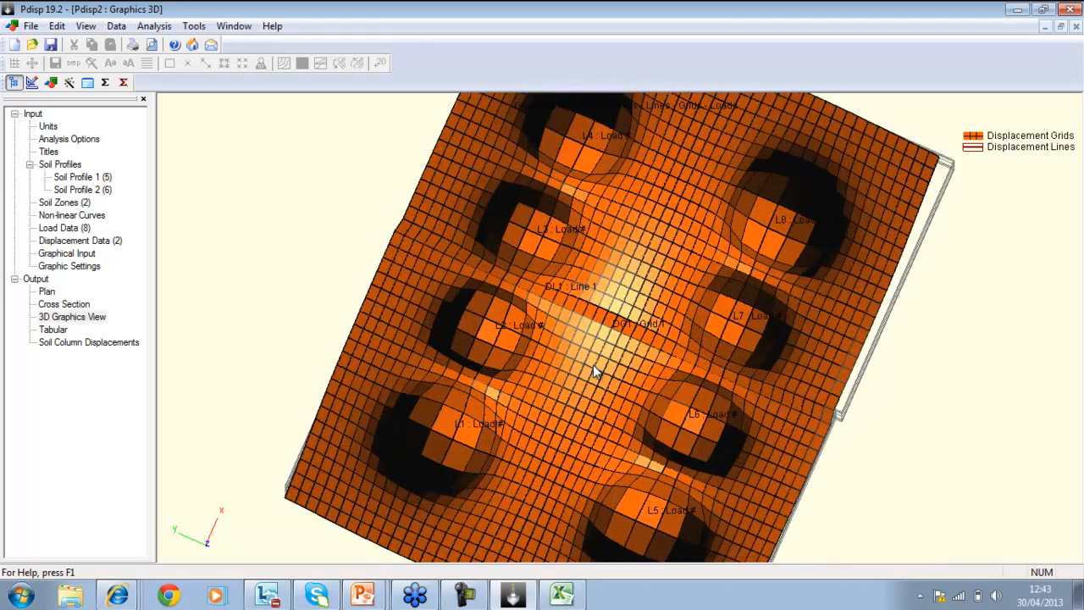
scroll(593, 366, "down", 5)
left_click_drag(584, 361, 520, 222)
Set the 3D displacement direction to Global Y and inspect the deflected grid from above and from the side
right_click(276, 285)
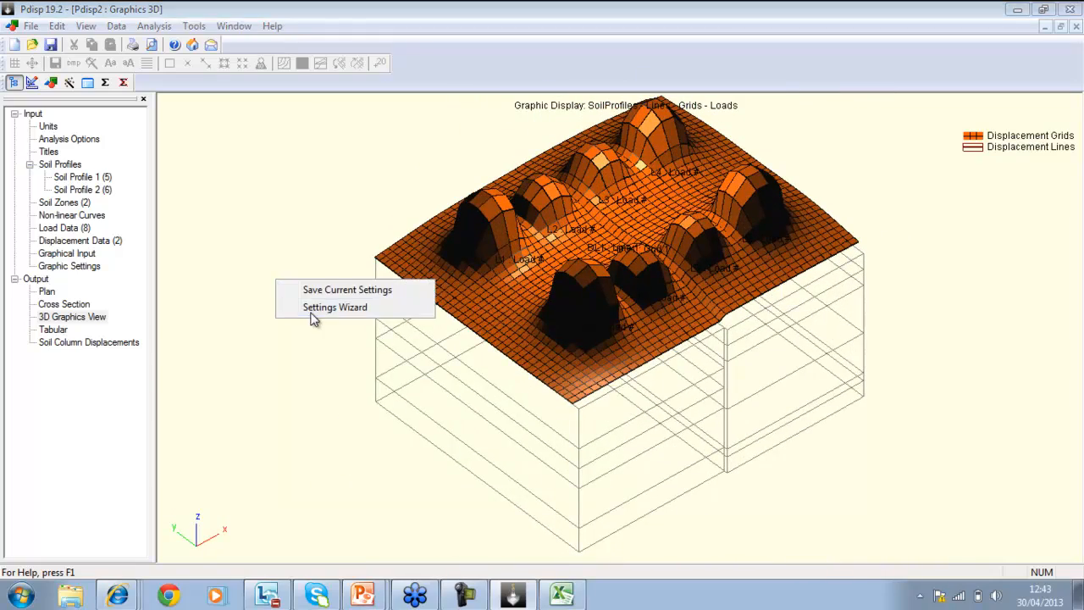
left_click(311, 315)
left_click(412, 97)
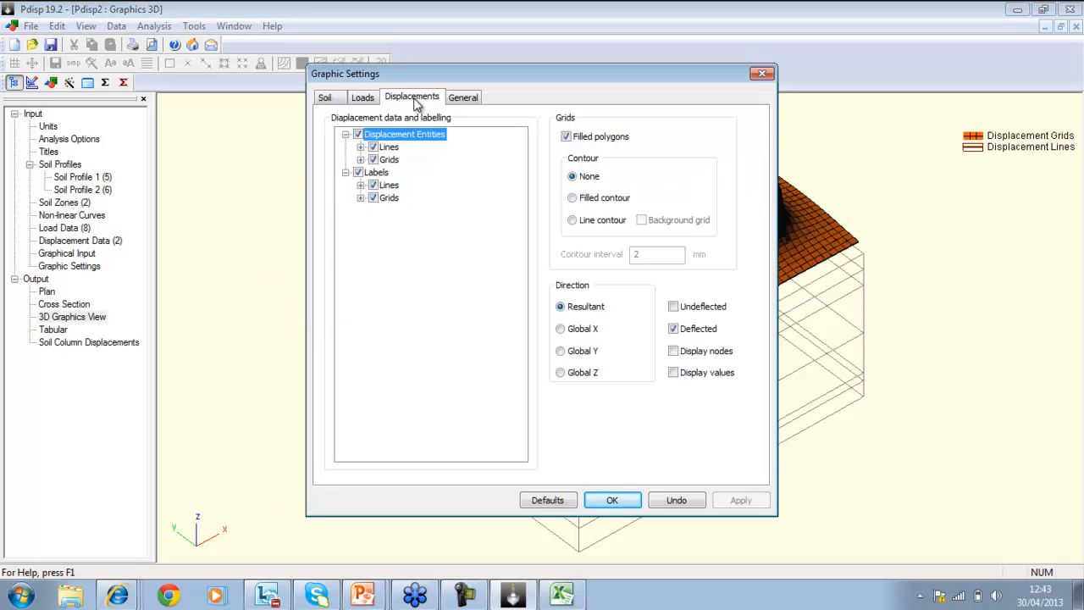
left_click(561, 351)
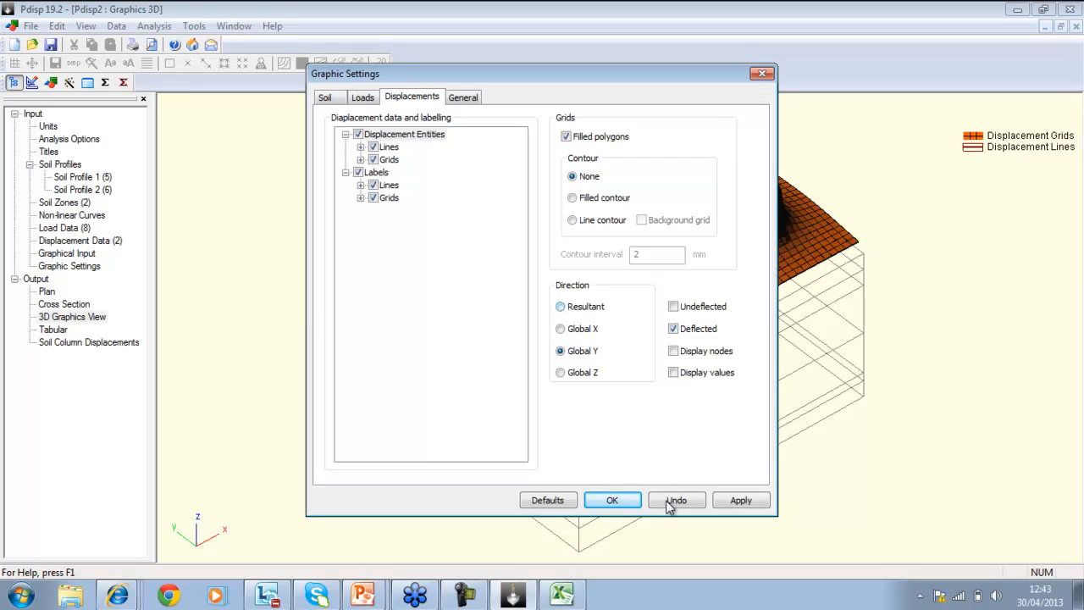
left_click(639, 499)
left_click_drag(593, 327, 709, 450)
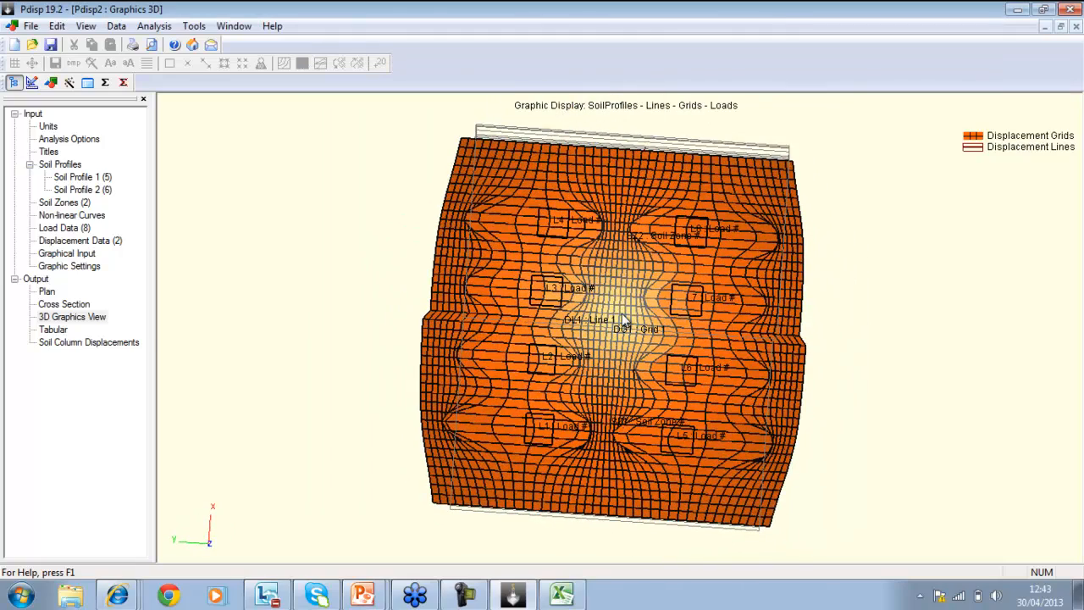
left_click_drag(563, 370, 464, 194)
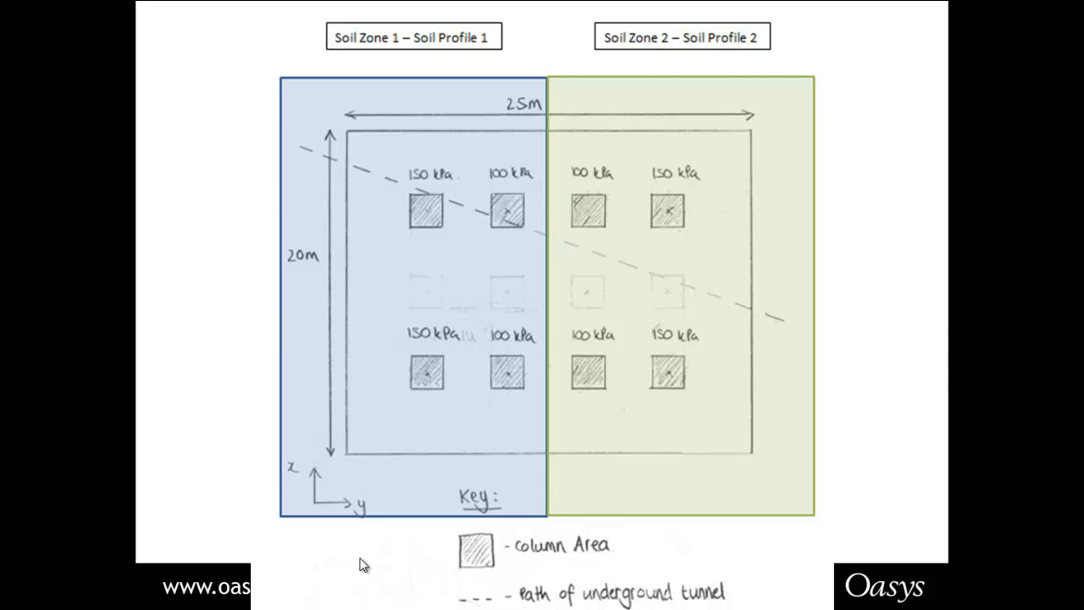
Advance the presentation to the "What next?" support slide and switch to Internet Explorer
left_click(360, 558)
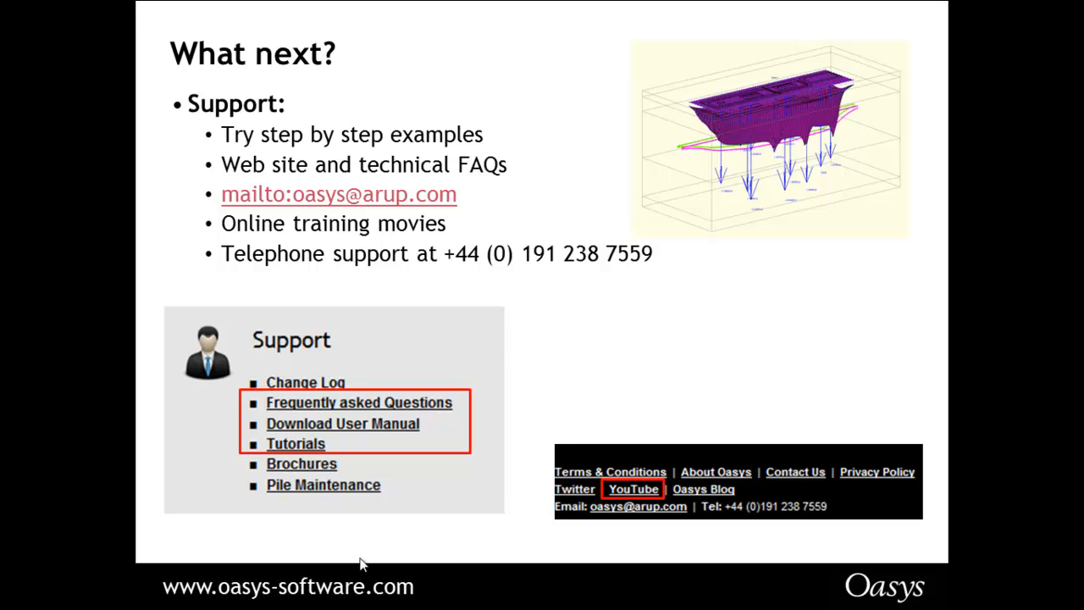
key("alt+Tab")
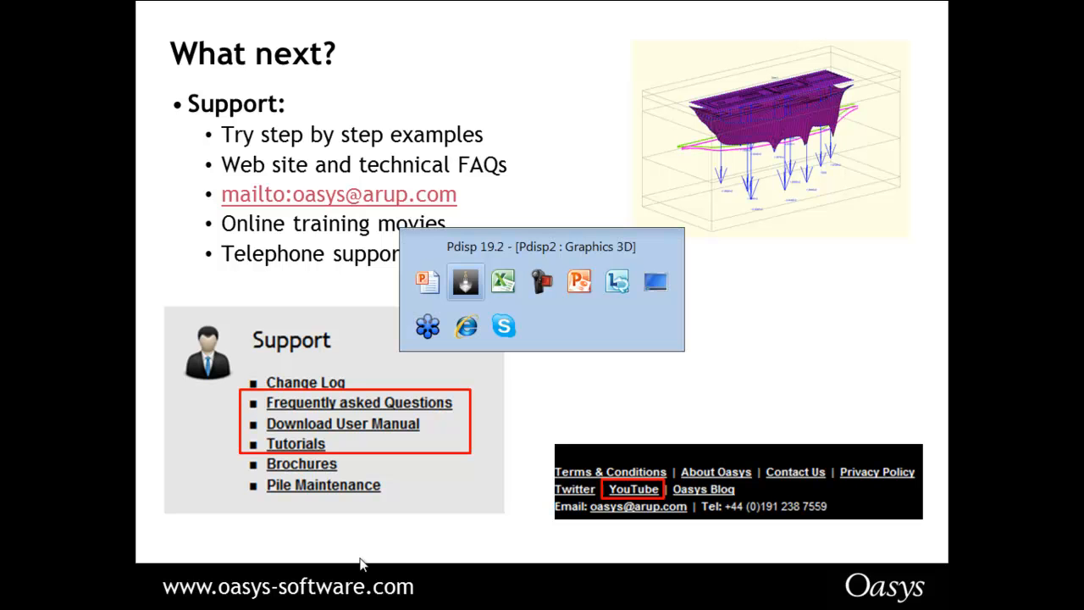
left_click(468, 329)
Open the Pdisp product page on the Oasys Software website and maximise the browser window
left_click(278, 124)
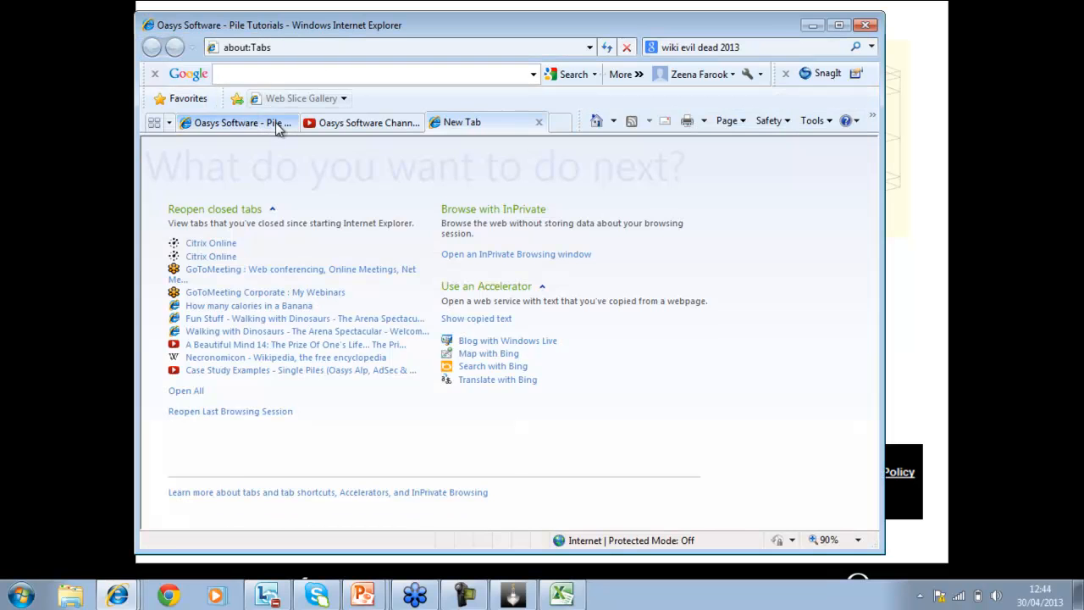
mouse_move(254, 230)
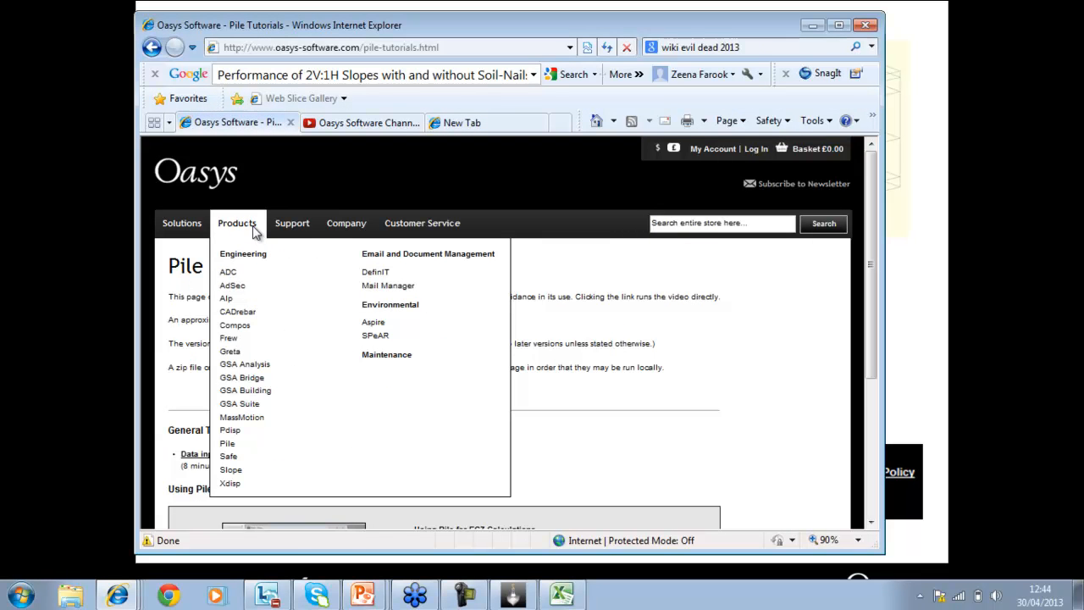
left_click(238, 431)
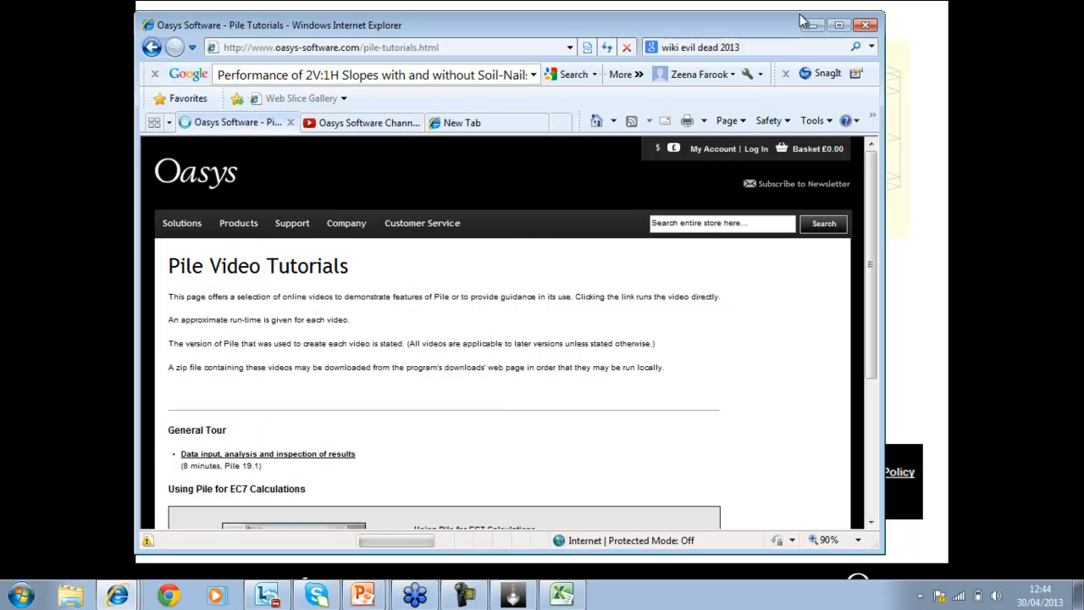
left_click(839, 24)
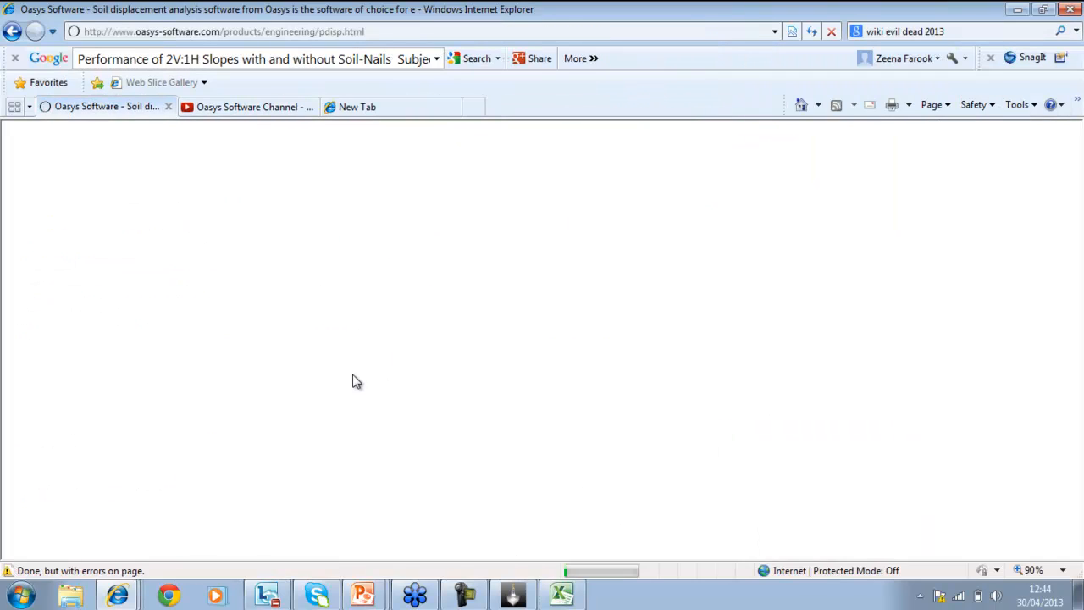
Open the Pdisp tutorials page from the product page's Support section
scroll(354, 381, "down", 5)
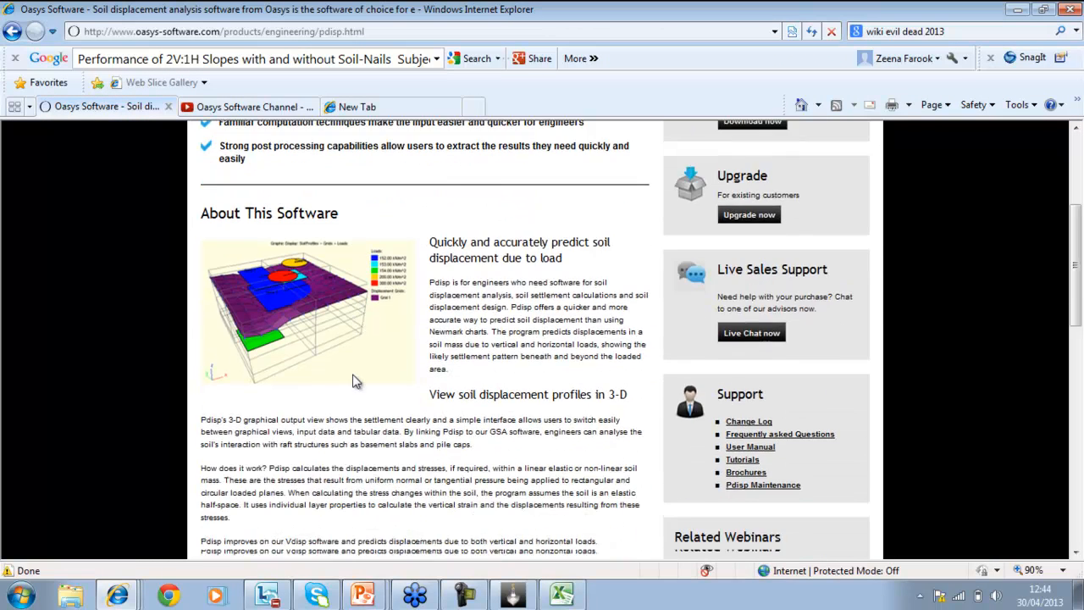
scroll(354, 381, "down", 2)
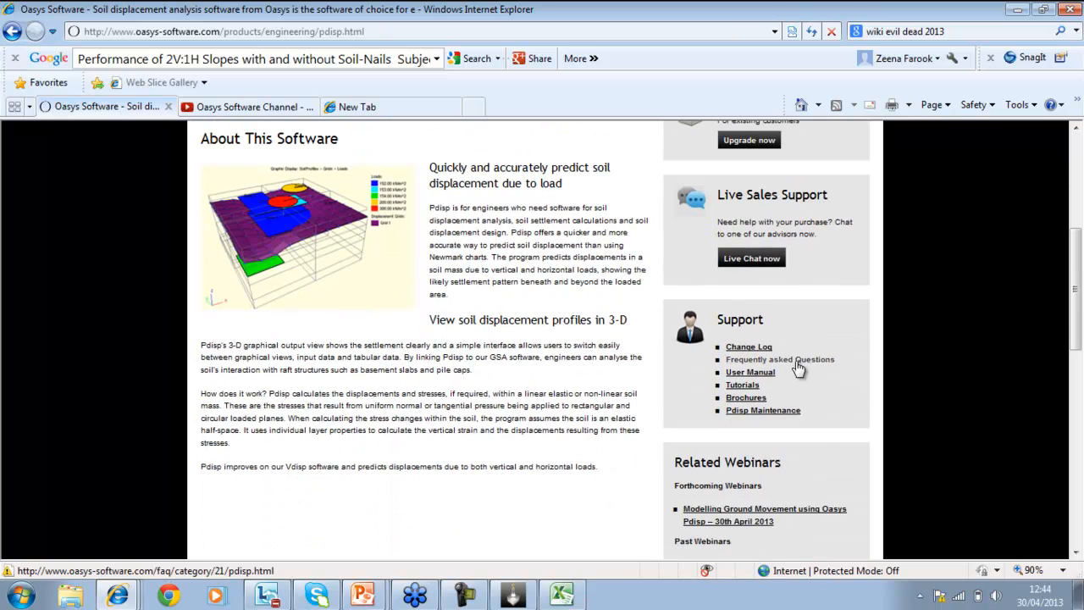
left_click(743, 385)
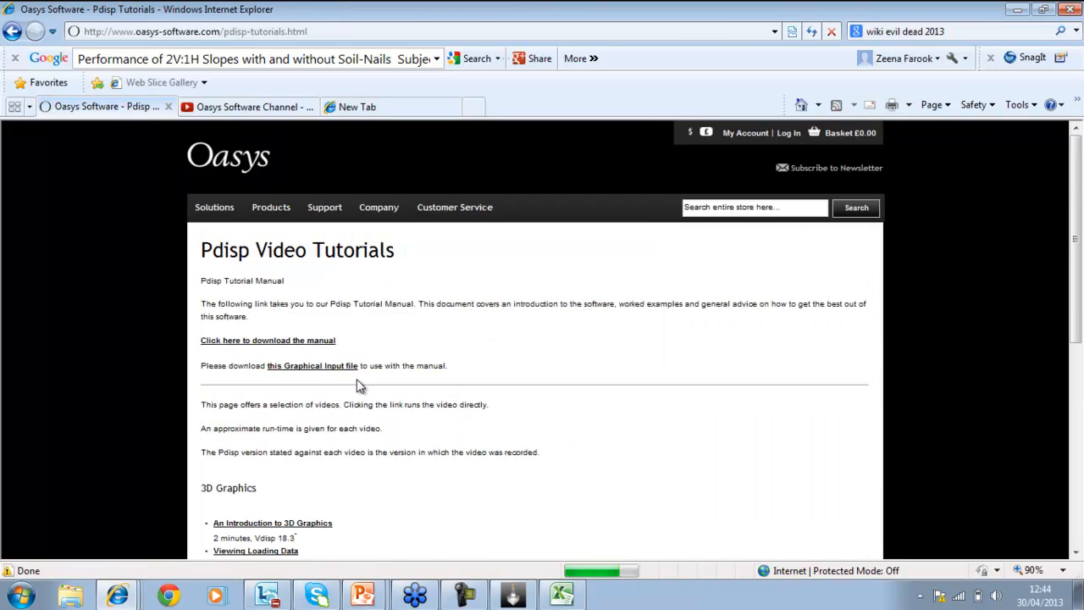
Open the Pdisp Tutorial Manual PDF from the tutorials page, skim through to page 32 and minimise it
left_click(248, 347)
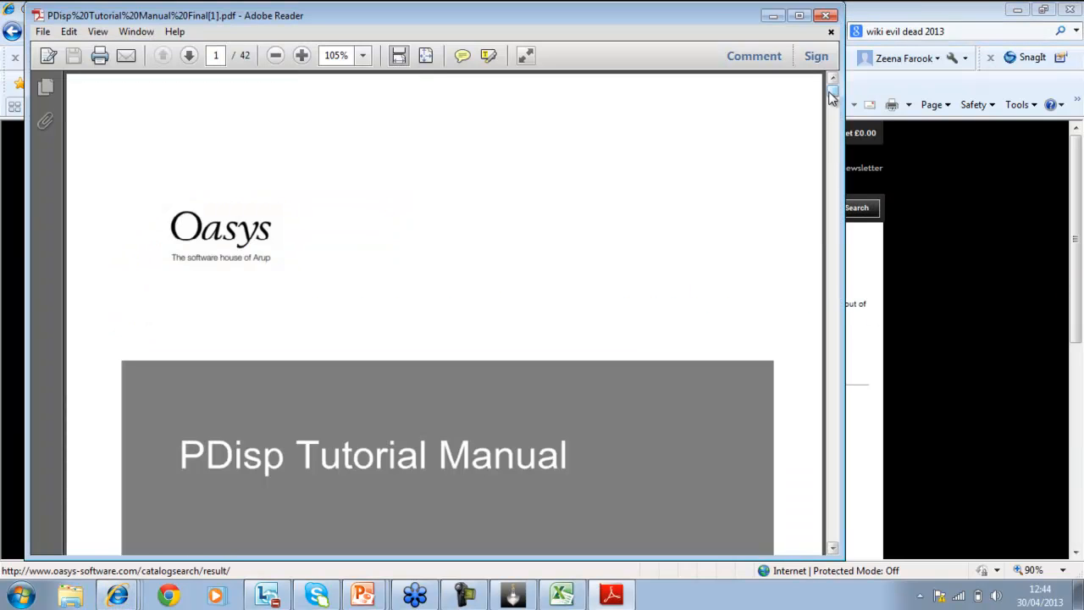
left_click_drag(831, 95, 832, 432)
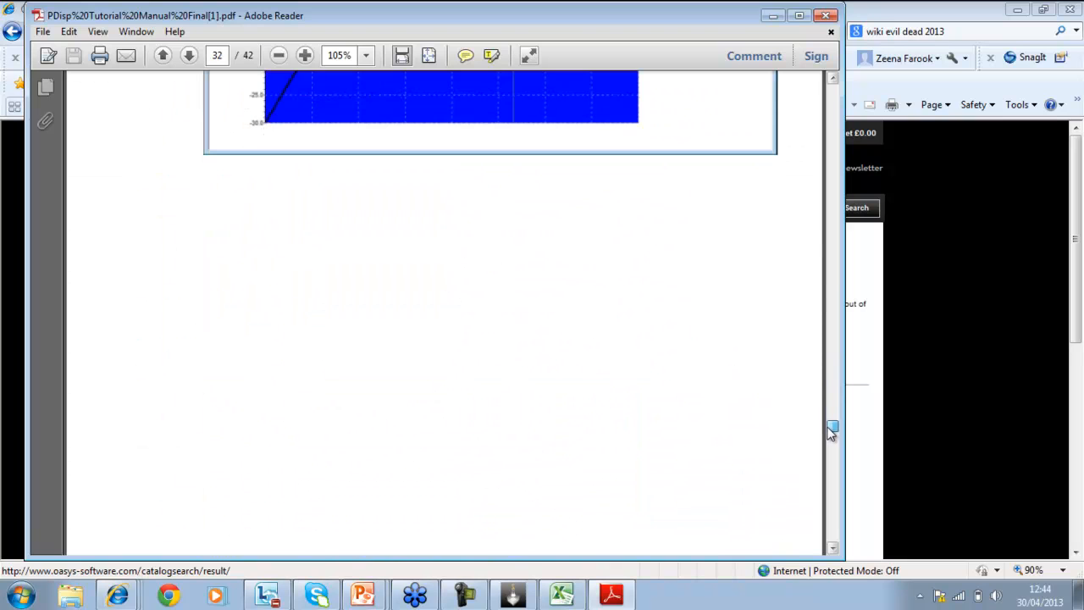
left_click(771, 16)
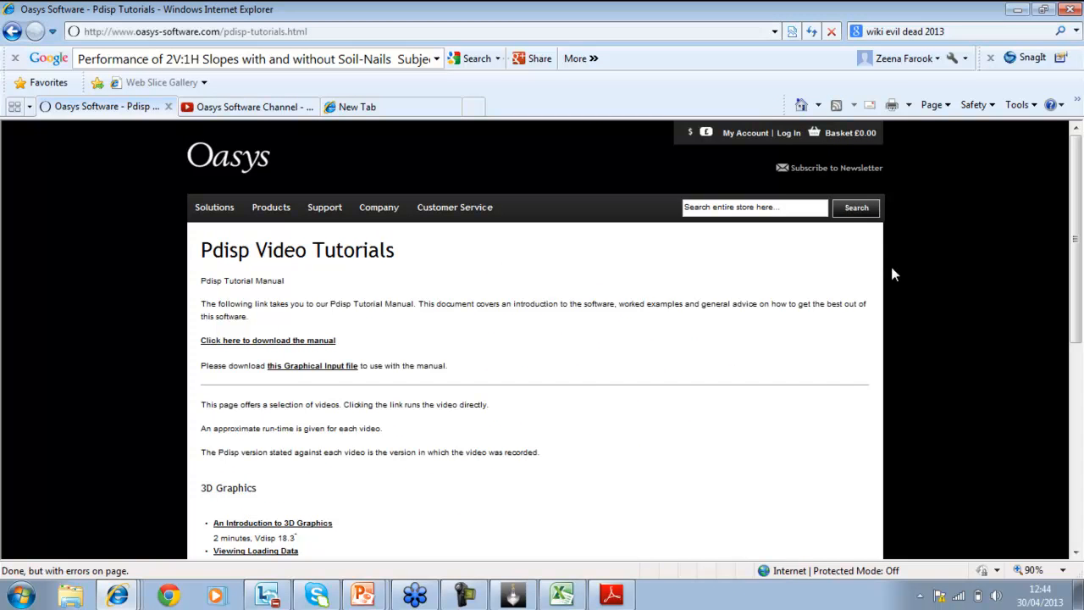
Open the Oasys Software Channel on YouTube from the website's footer and search the channel for "pdisp"
left_click_drag(1075, 254, 1007, 506)
left_click(241, 521)
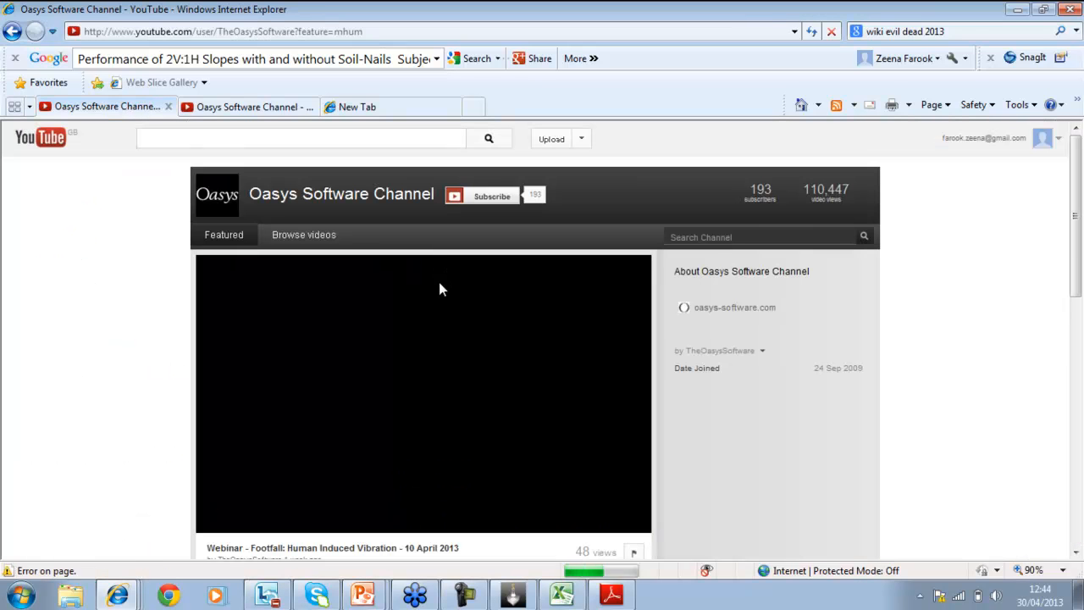
left_click(732, 236)
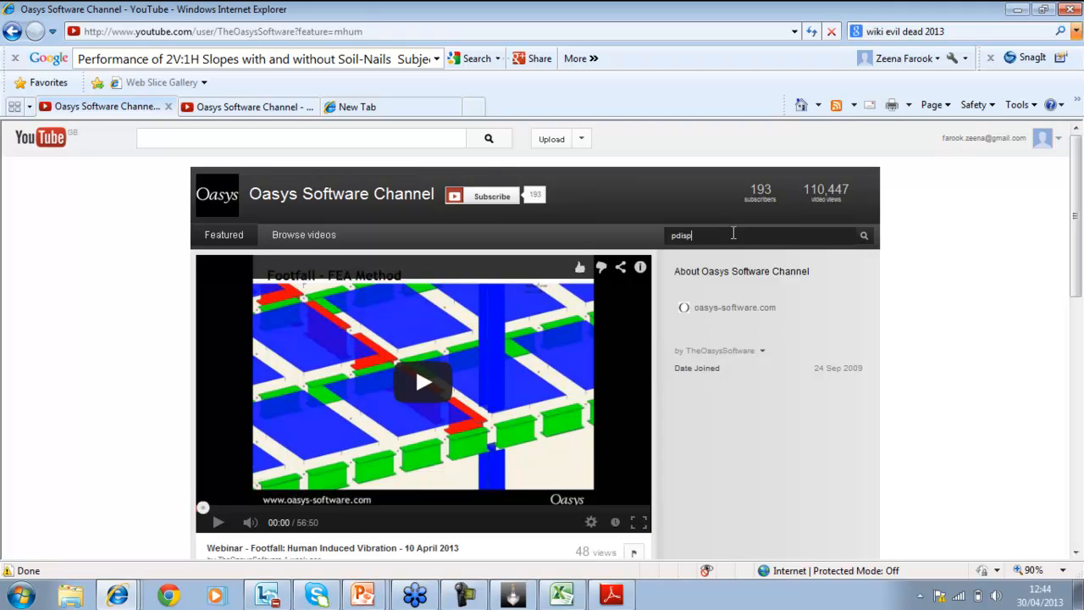
type("pdisp")
key("Return")
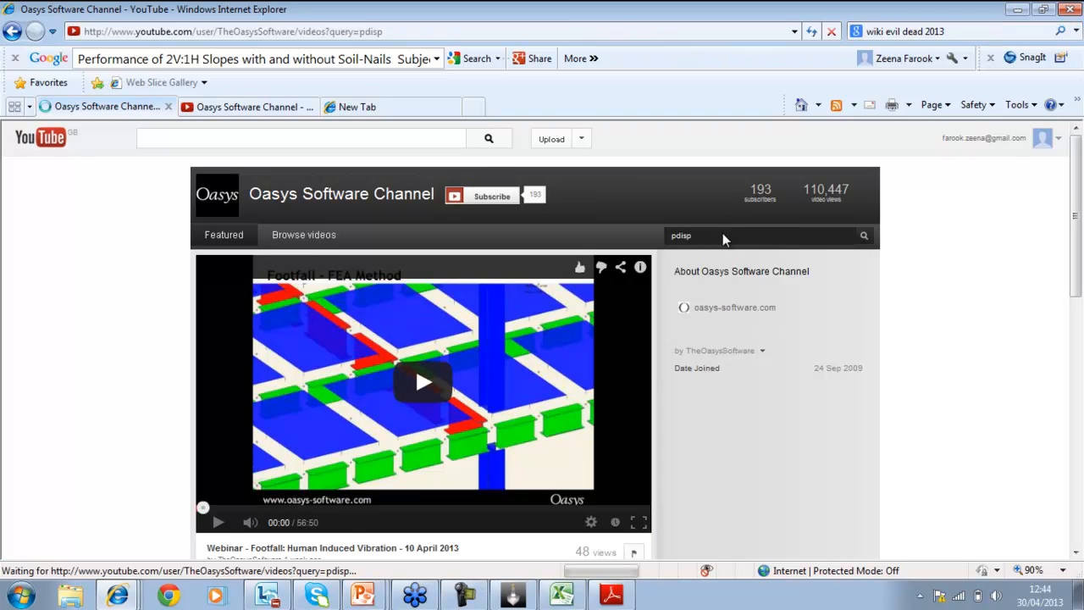
Browse the channel's search results, then open the 42:11 "Raft and Soil-Structure Interaction (Oasys Software Webinar)" video and pause it
scroll(723, 233, "down", 2)
scroll(723, 235, "down", 10)
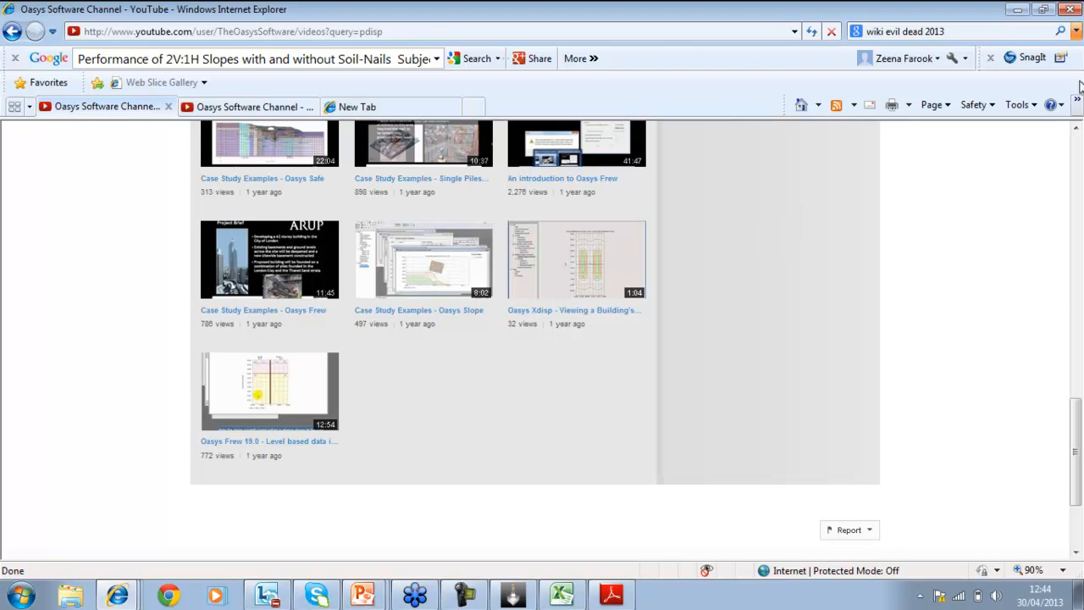
scroll(950, 240, "up", 8)
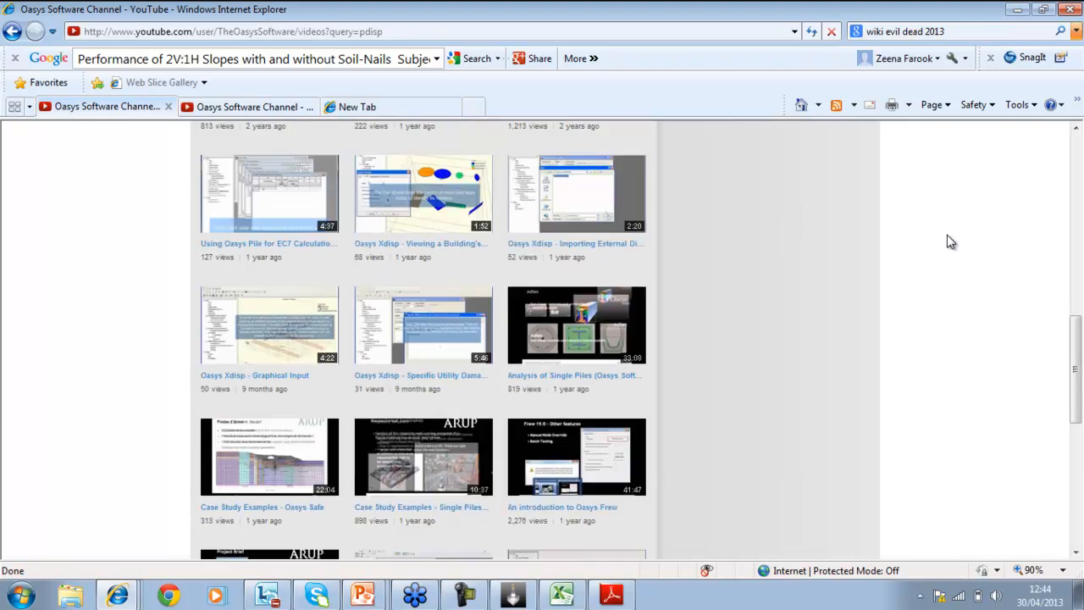
scroll(950, 243, "up", 4)
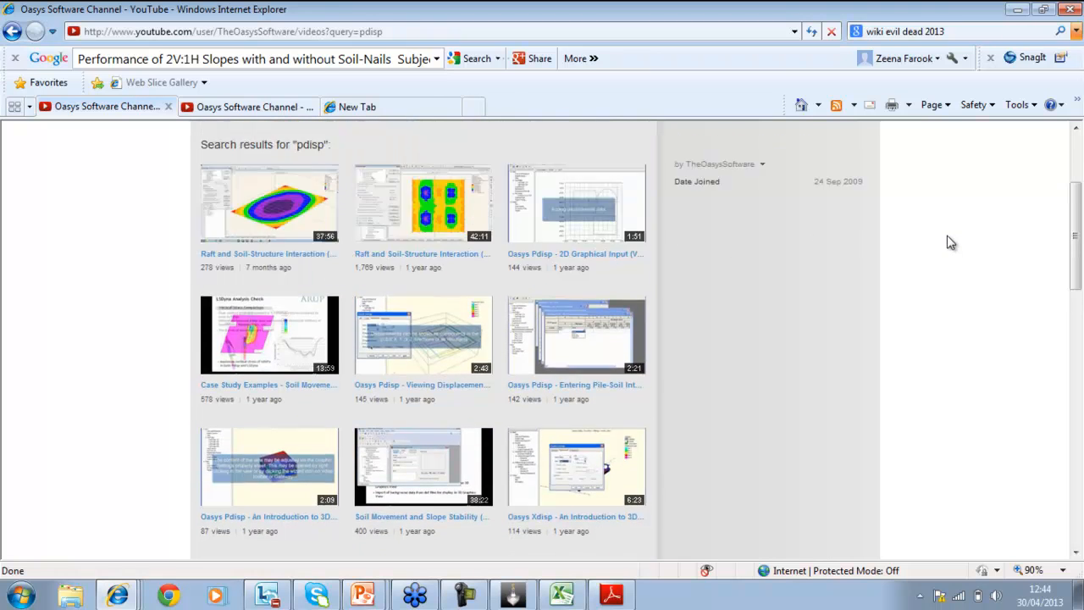
left_click(410, 316)
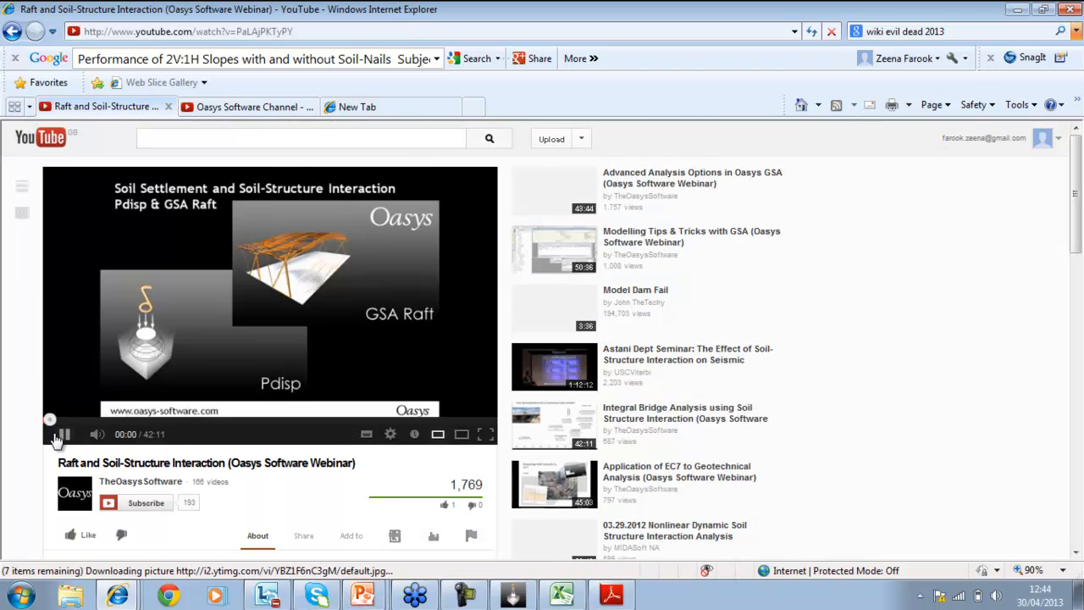
left_click(56, 436)
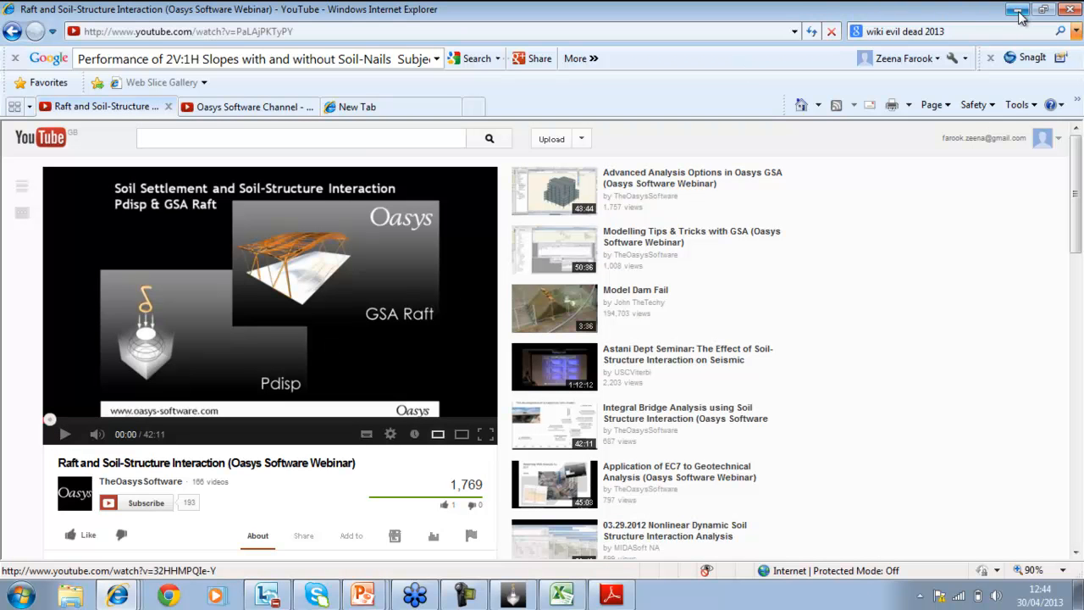
Switch back to the PowerPoint slide show at the "What next?" support slide
key("alt+Tab")
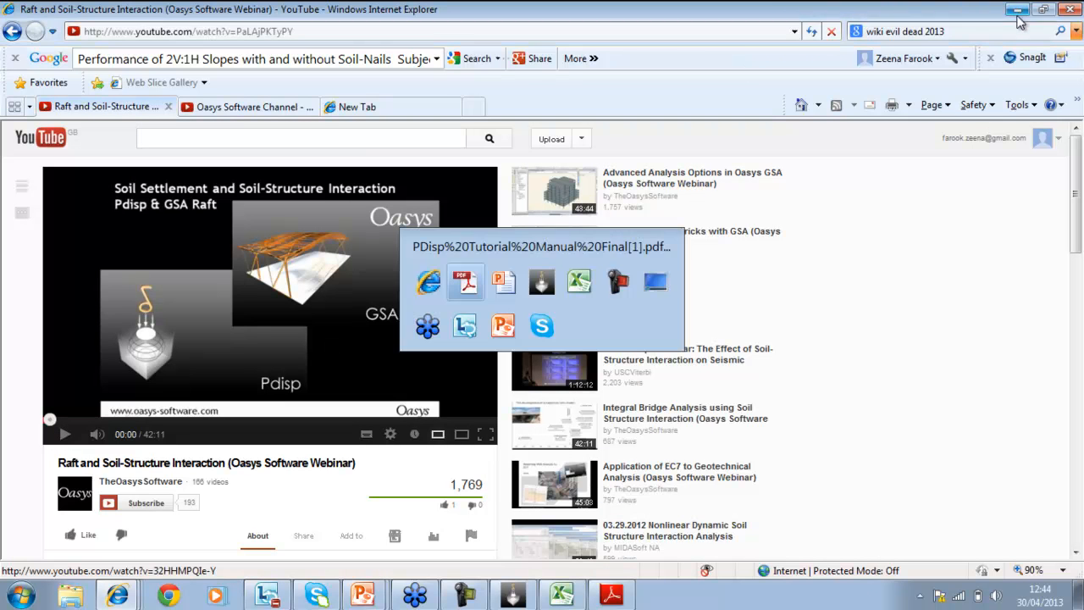
left_click(508, 299)
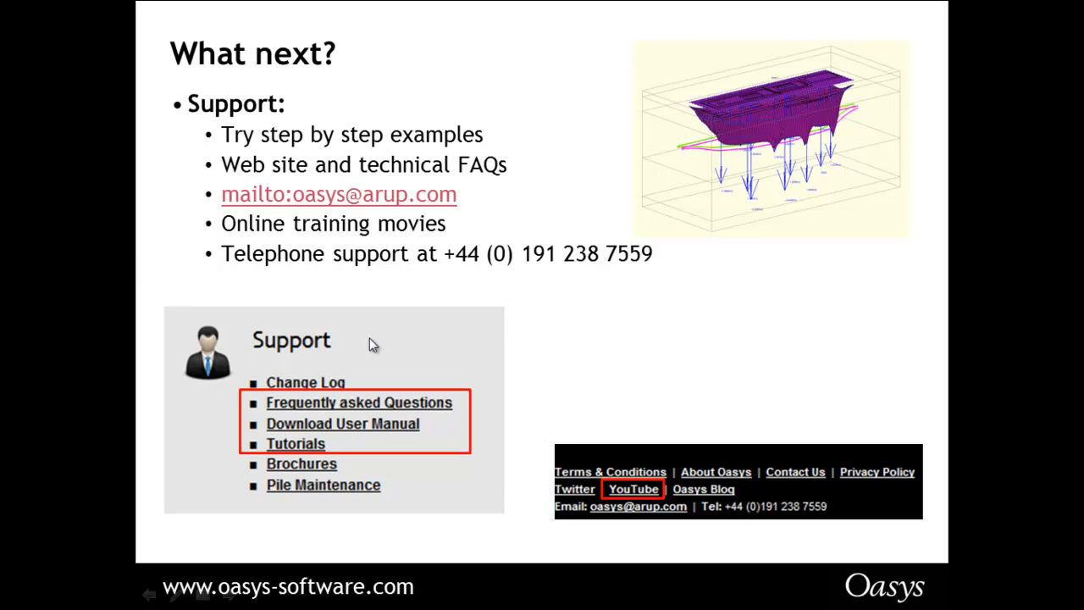